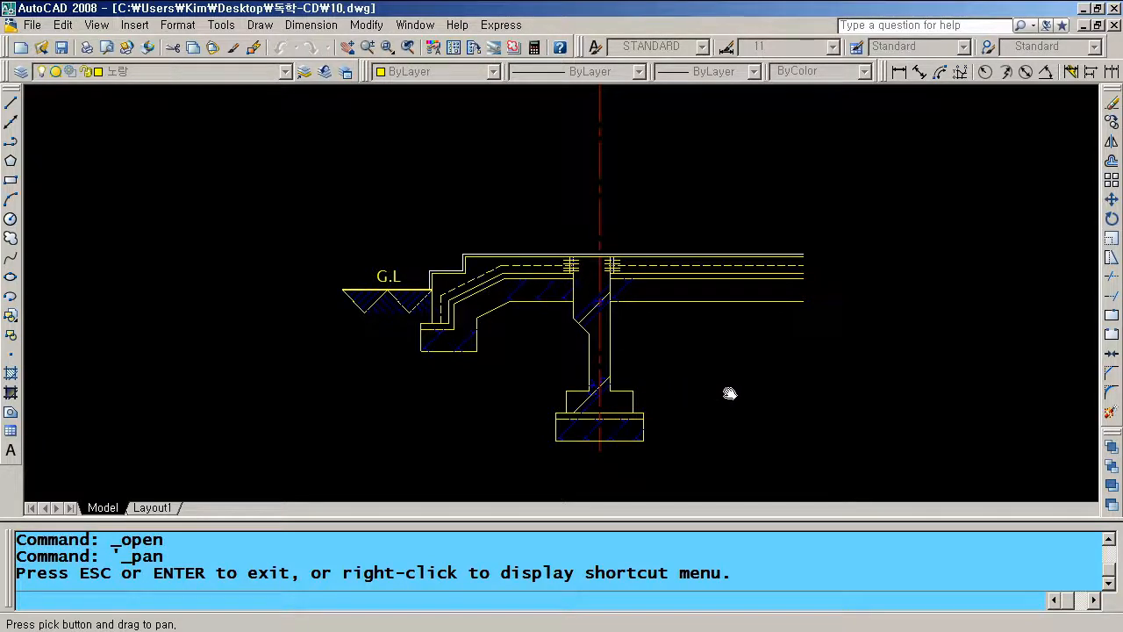
# Offset the red vertical centre line 1200 to the right across the floor slab
pyautogui.press('Escape')
pyautogui.write('o')
pyautogui.press('Return')
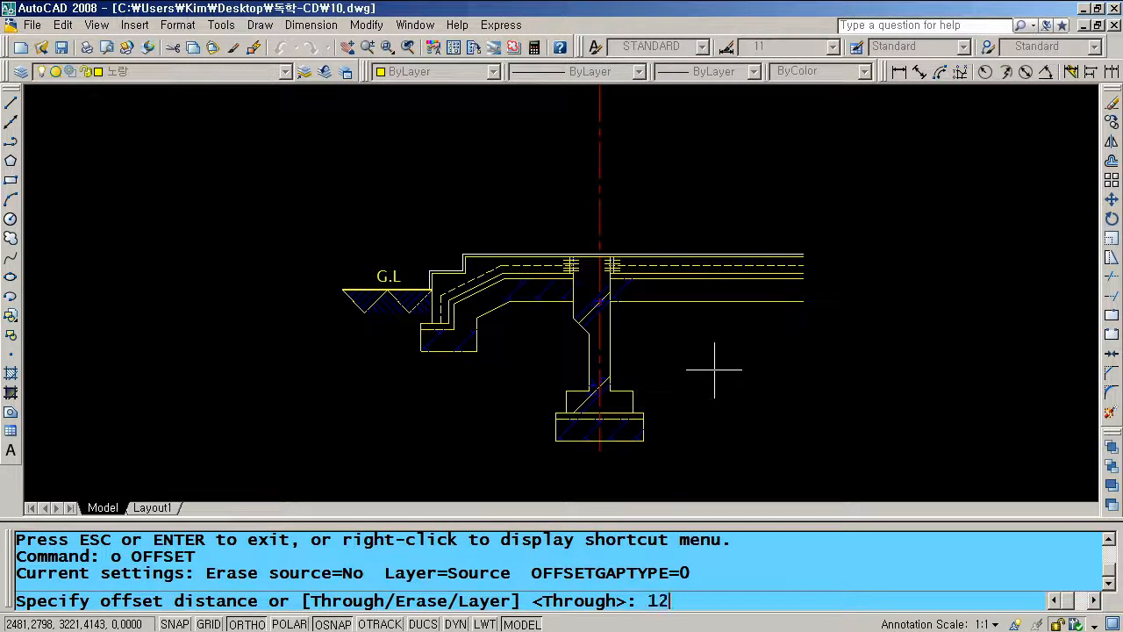
pyautogui.write('1200')
pyautogui.press('Return')
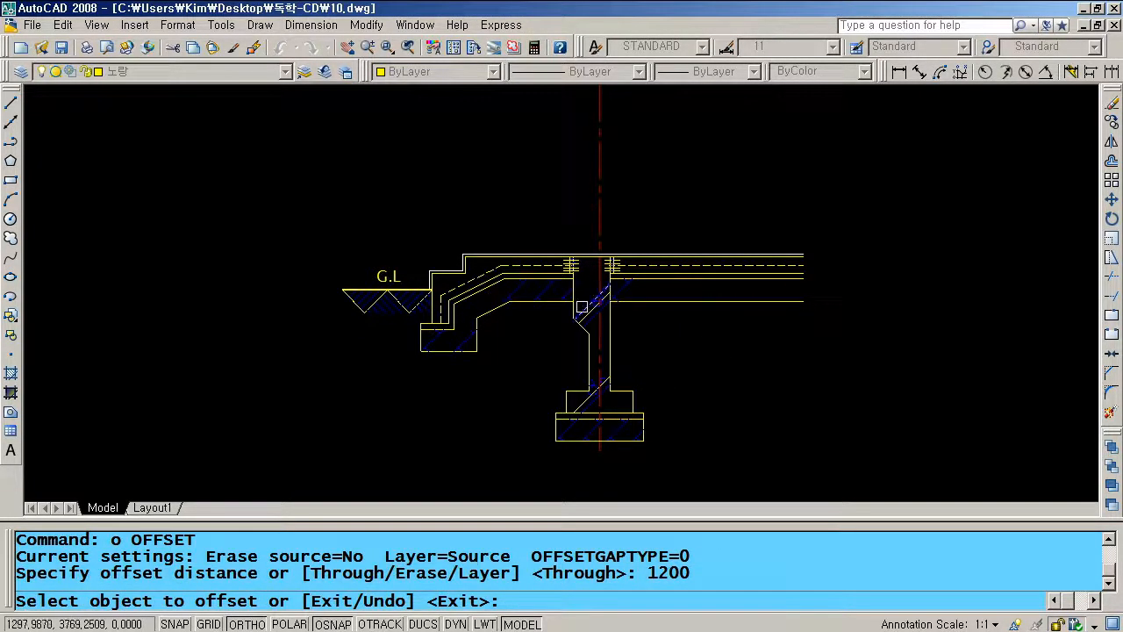
pyautogui.scroll(5, 617, 283)
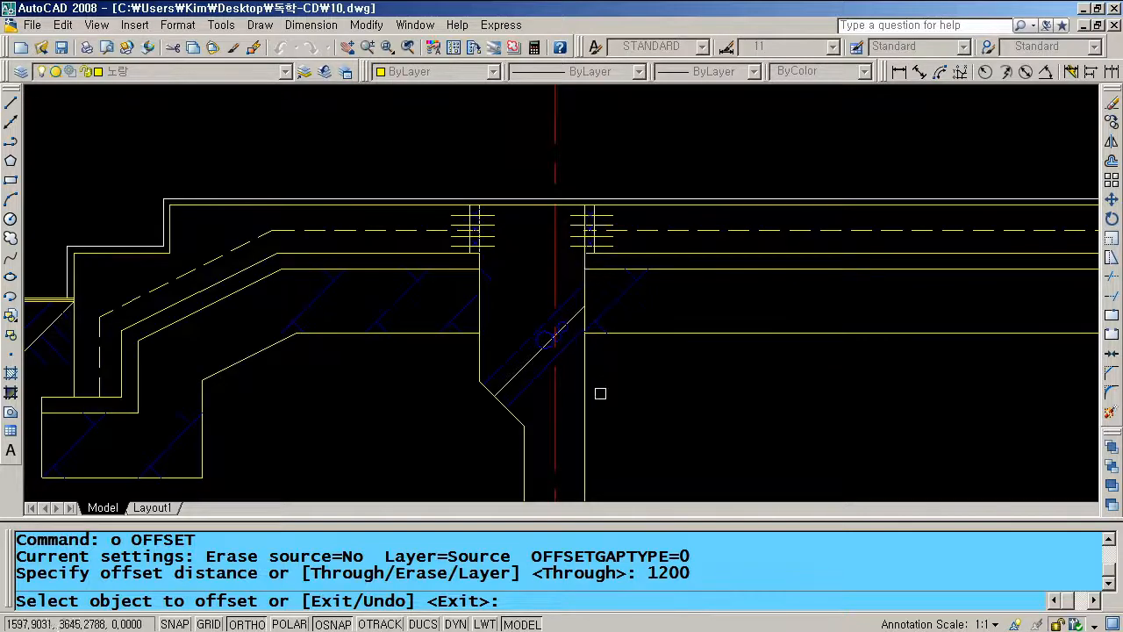
pyautogui.click(555, 379)
pyautogui.click(824, 186)
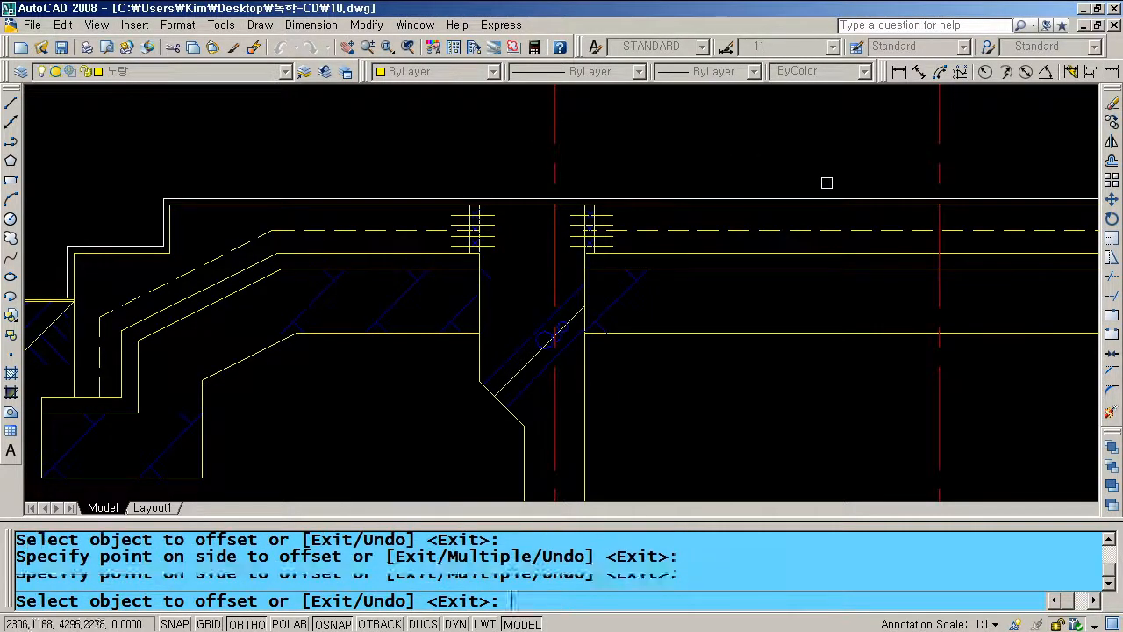
pyautogui.press('Return')
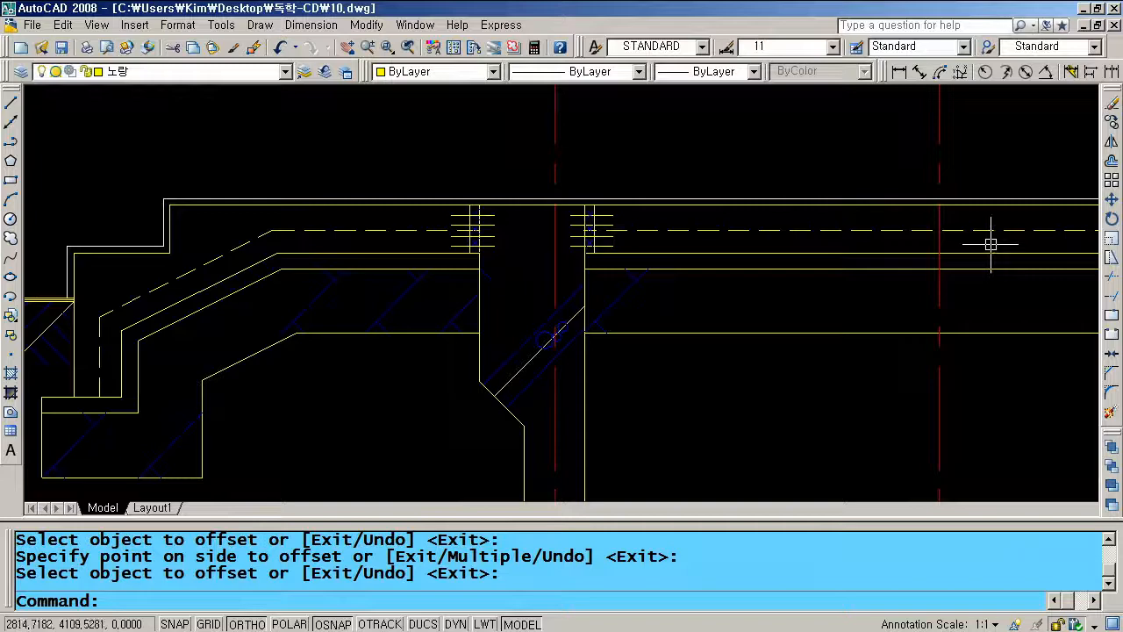
# Change the copied centre line on the right to the 노랑 layer
pyautogui.scroll(-2, 990, 244)
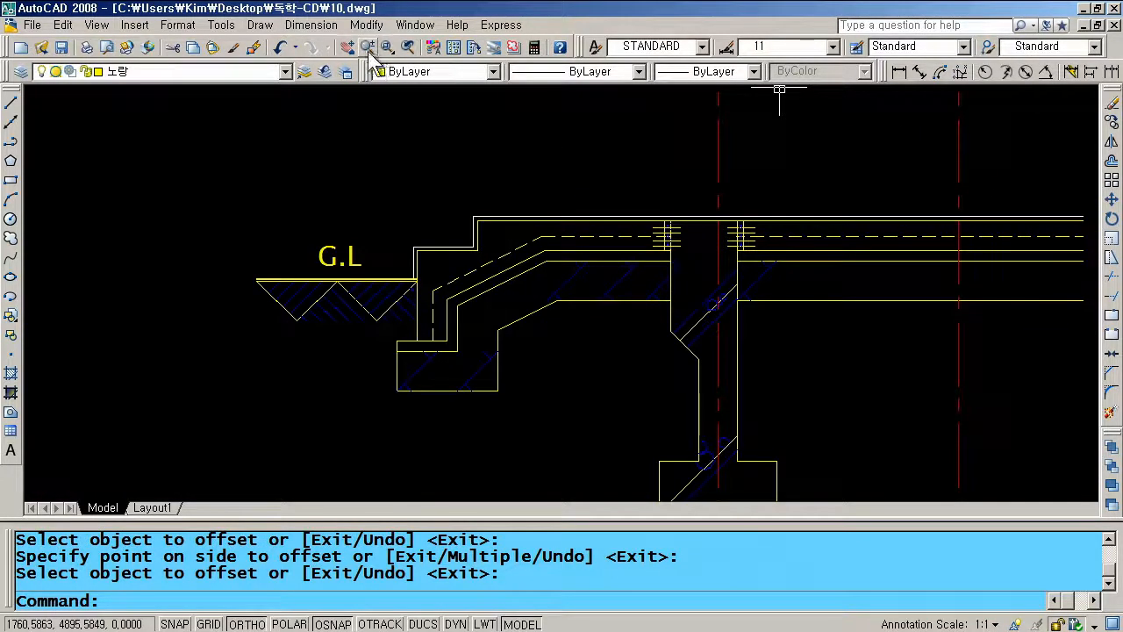
pyautogui.click(665, 217)
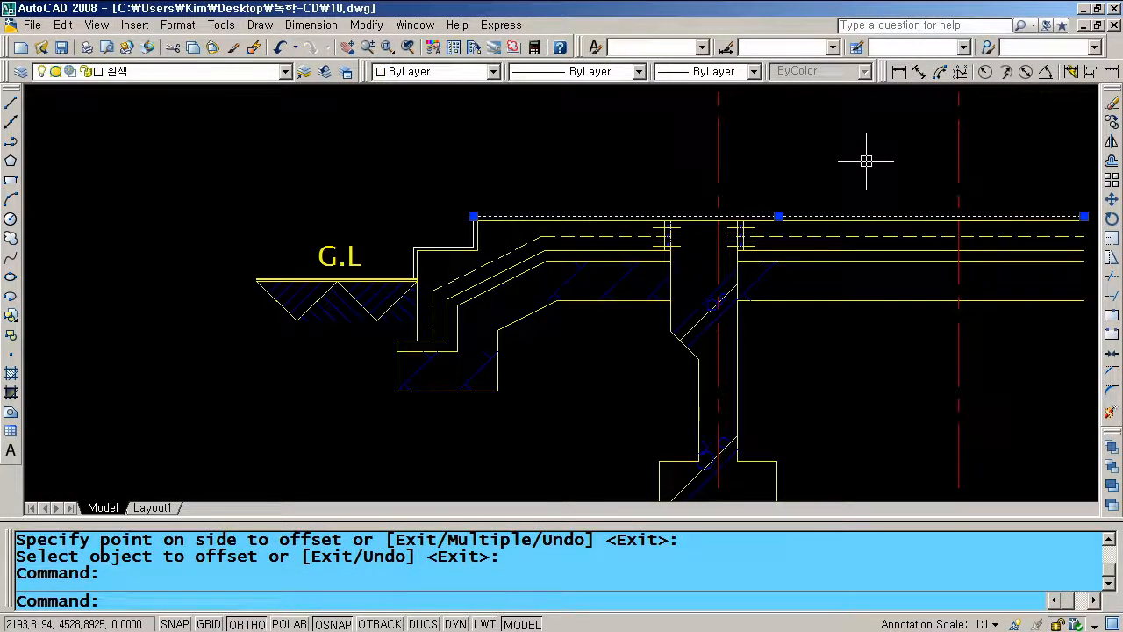
pyautogui.press('Escape')
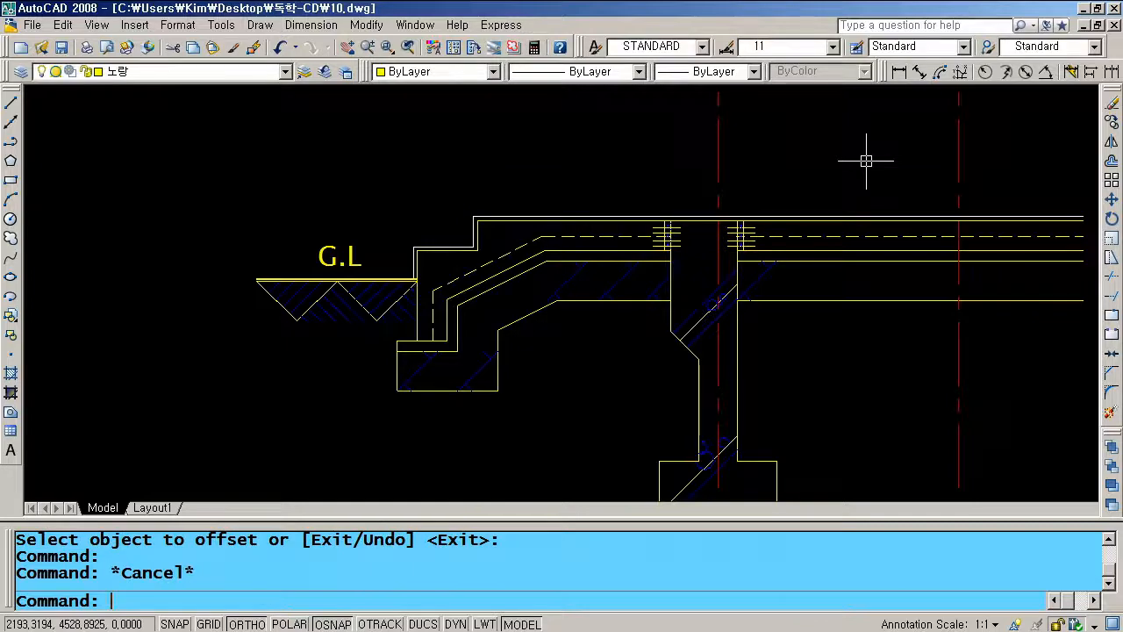
pyautogui.click(347, 46)
pyautogui.moveTo(919, 186); pyautogui.dragTo(672, 220)
pyautogui.press('Escape')
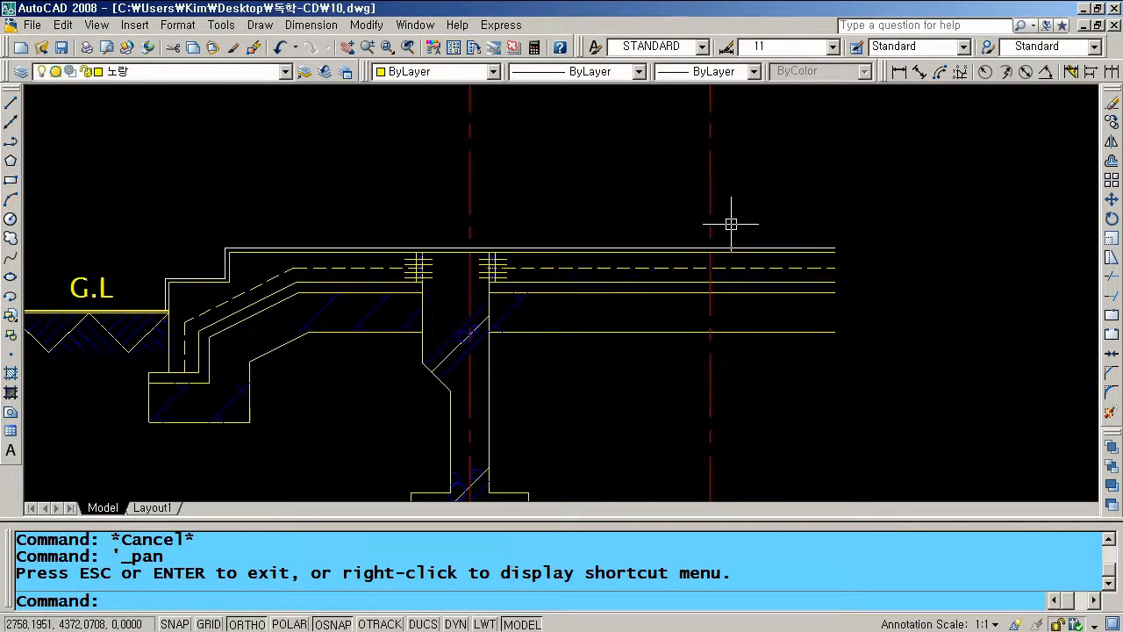
pyautogui.scroll(5, 711, 209)
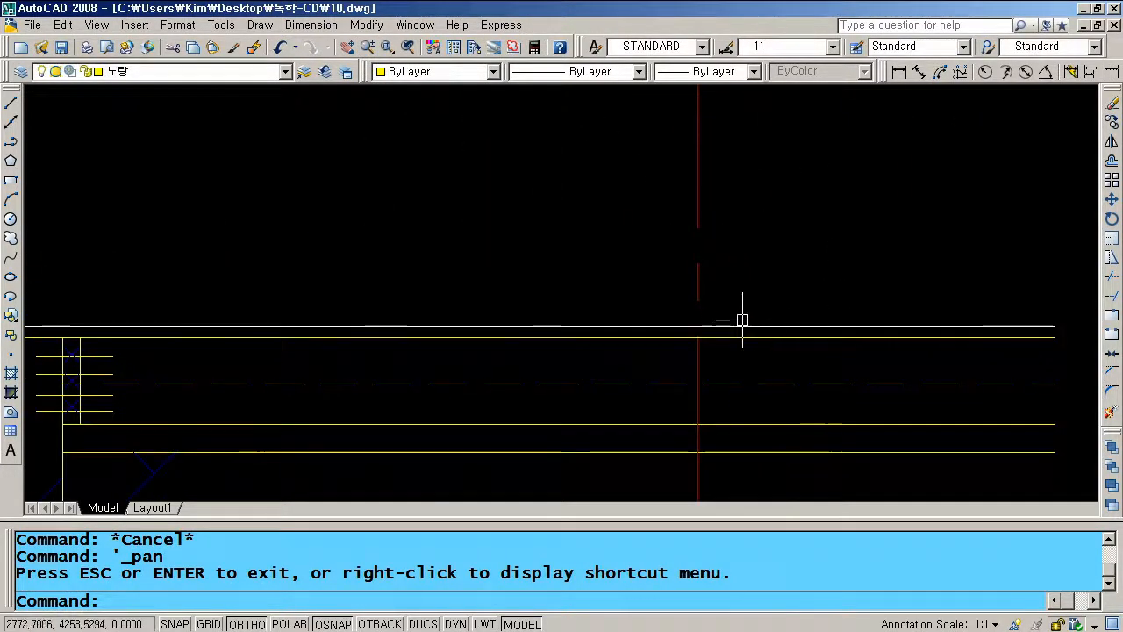
pyautogui.click(697, 206)
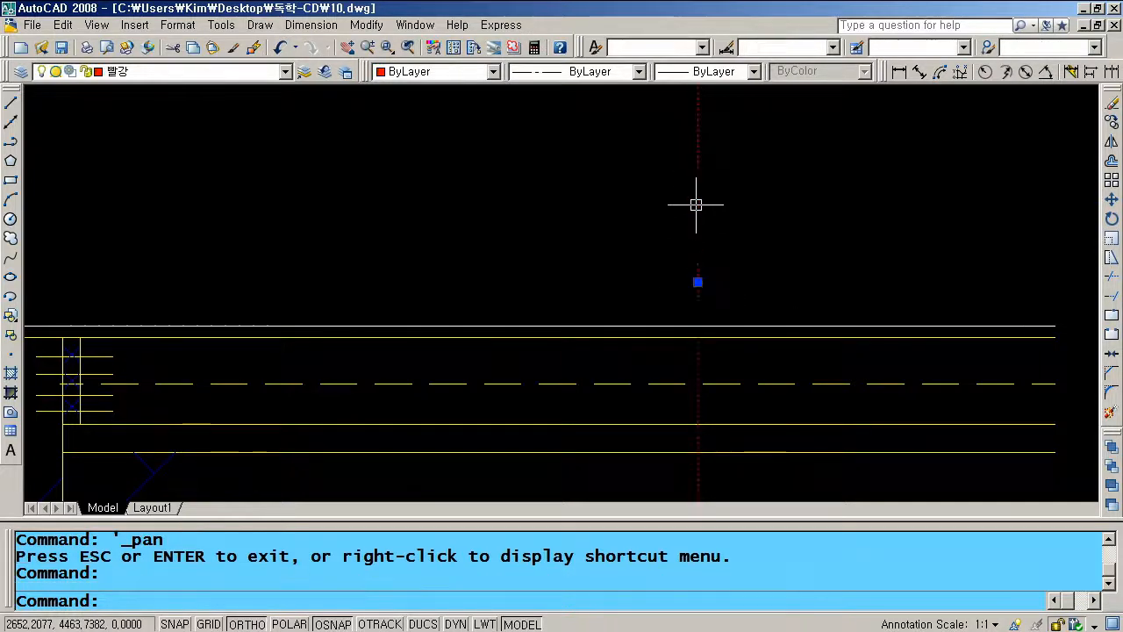
pyautogui.click(286, 71)
pyautogui.click(222, 114)
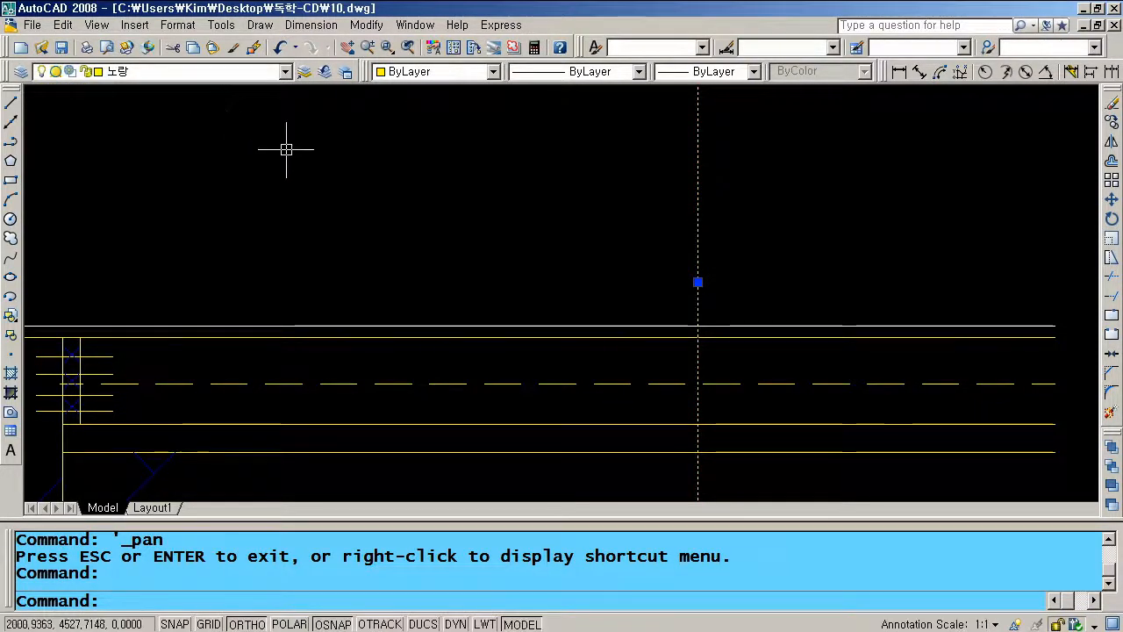
pyautogui.press('Escape')
pyautogui.press('Escape')
pyautogui.press('Escape')
# Offset the upper yellow floor slab line 150 upward
pyautogui.write('o')
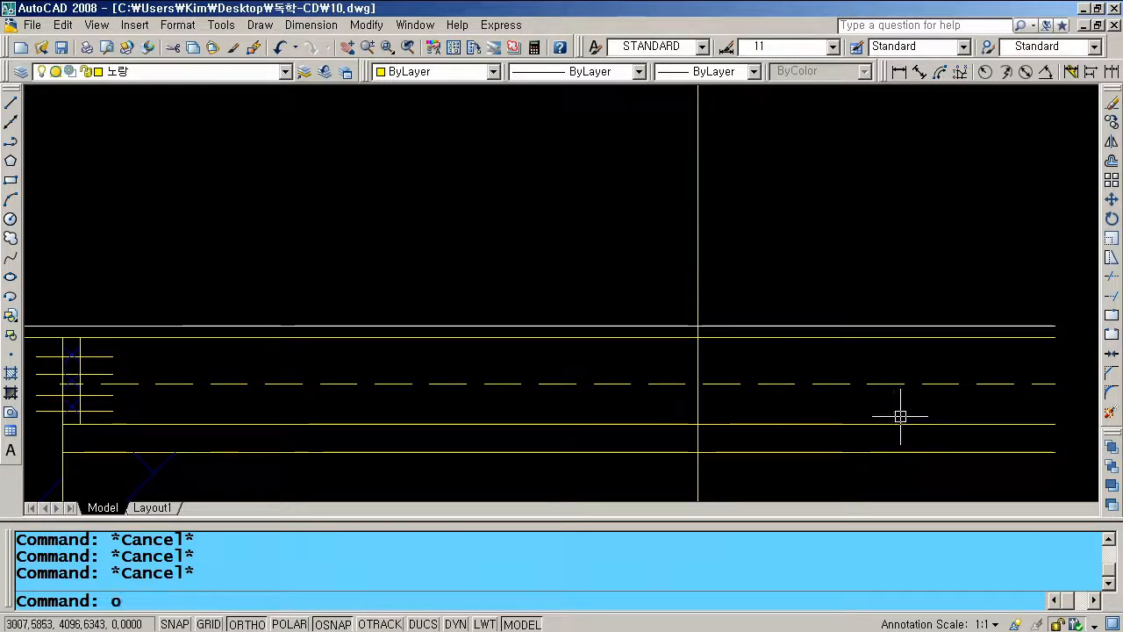
pyautogui.press('Return')
pyautogui.write('1')
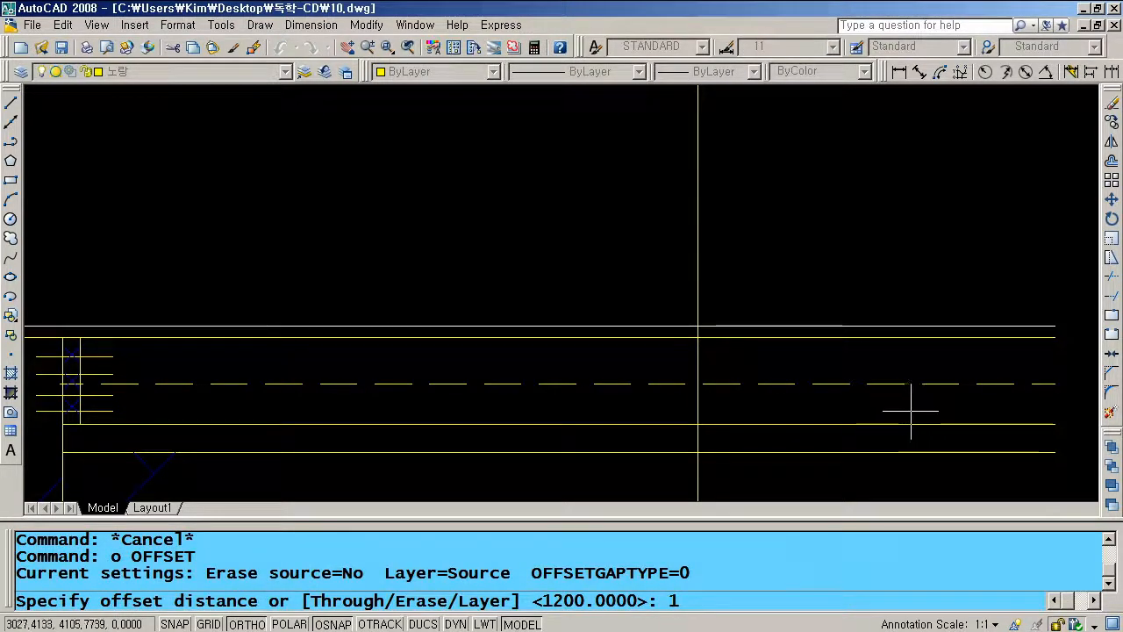
pyautogui.write('50')
pyautogui.press('Return')
pyautogui.click(832, 337)
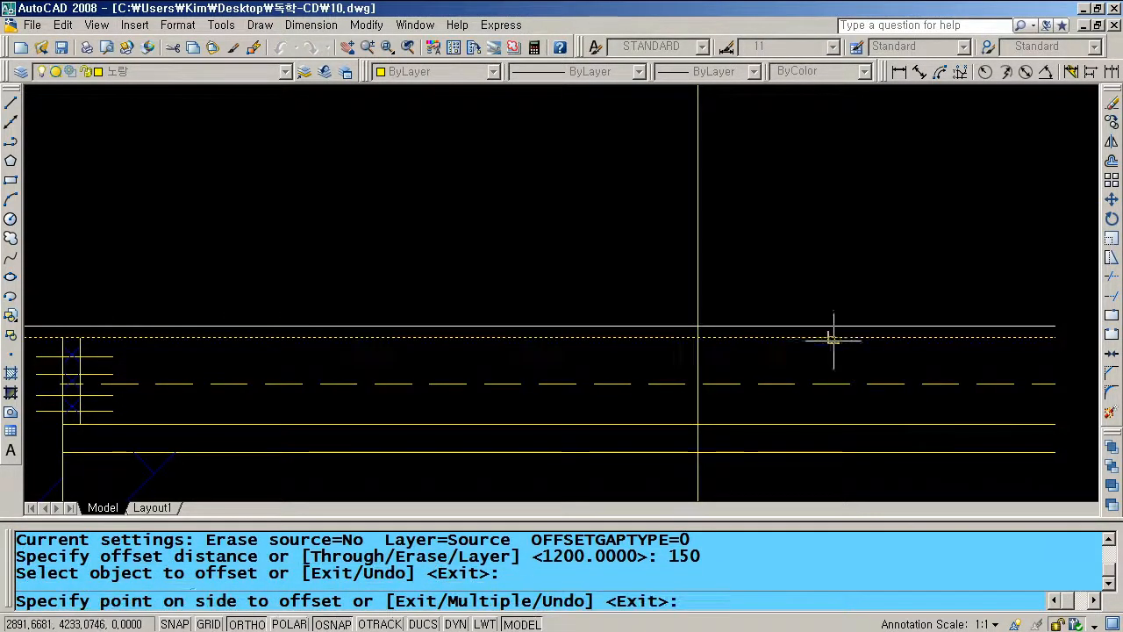
pyautogui.click(850, 277)
pyautogui.press('Return')
# Offset by 50 the slab line upward, the yellow vertical line to the right and the uppermost horizontal line downward
pyautogui.press('Return')
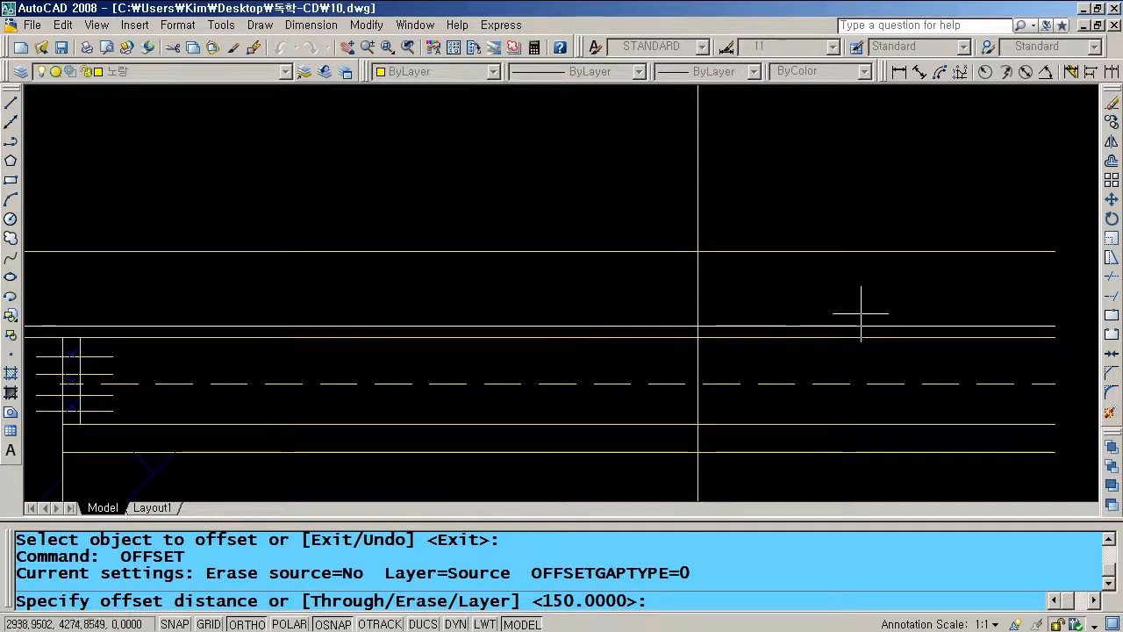
pyautogui.write('o')
pyautogui.press('Return')
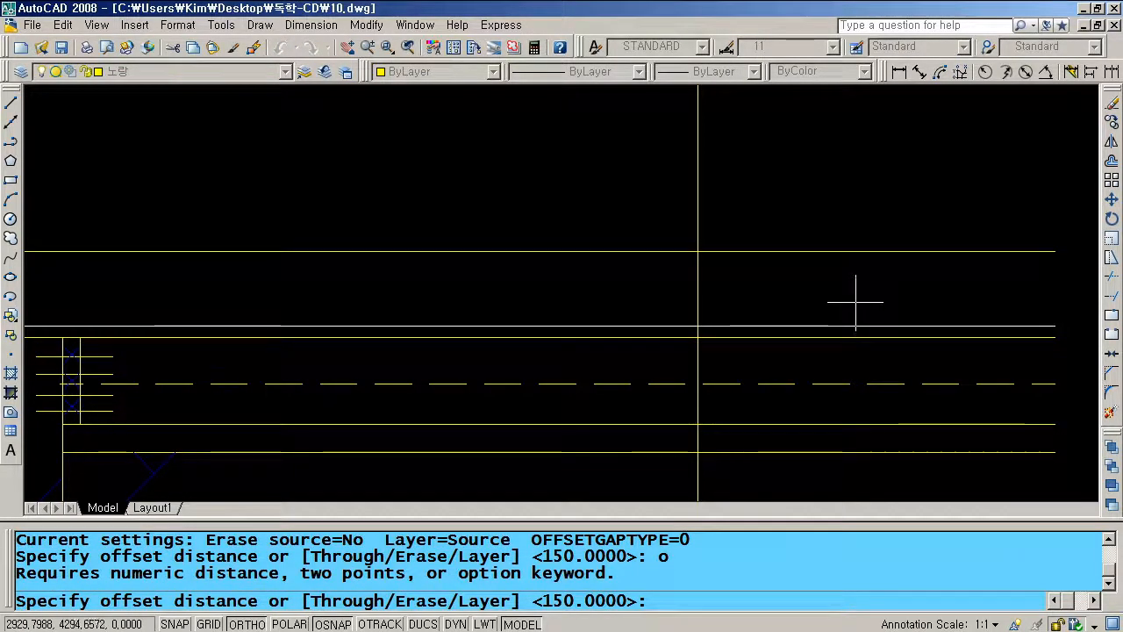
pyautogui.write('50')
pyautogui.press('Return')
pyautogui.click(832, 337)
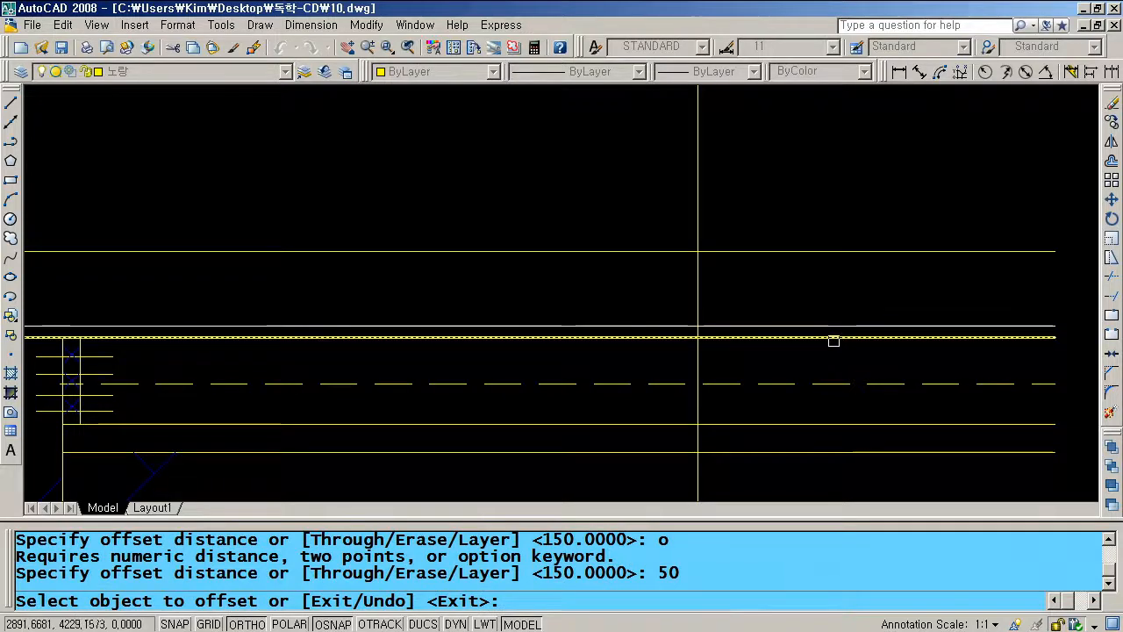
pyautogui.click(835, 294)
pyautogui.click(701, 287)
pyautogui.click(743, 278)
pyautogui.click(764, 252)
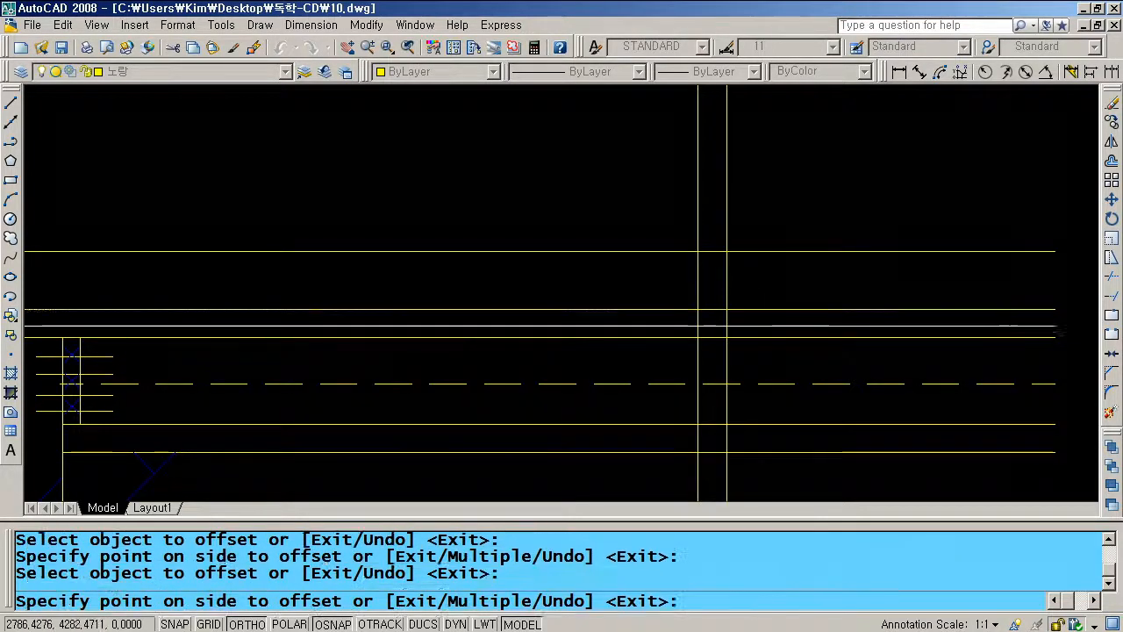
pyautogui.click(779, 270)
pyautogui.press('Return')
# Fillet the short offset vertical with the two middle horizontal lines at radius 0 to form a step
pyautogui.write('f')
pyautogui.press('Return')
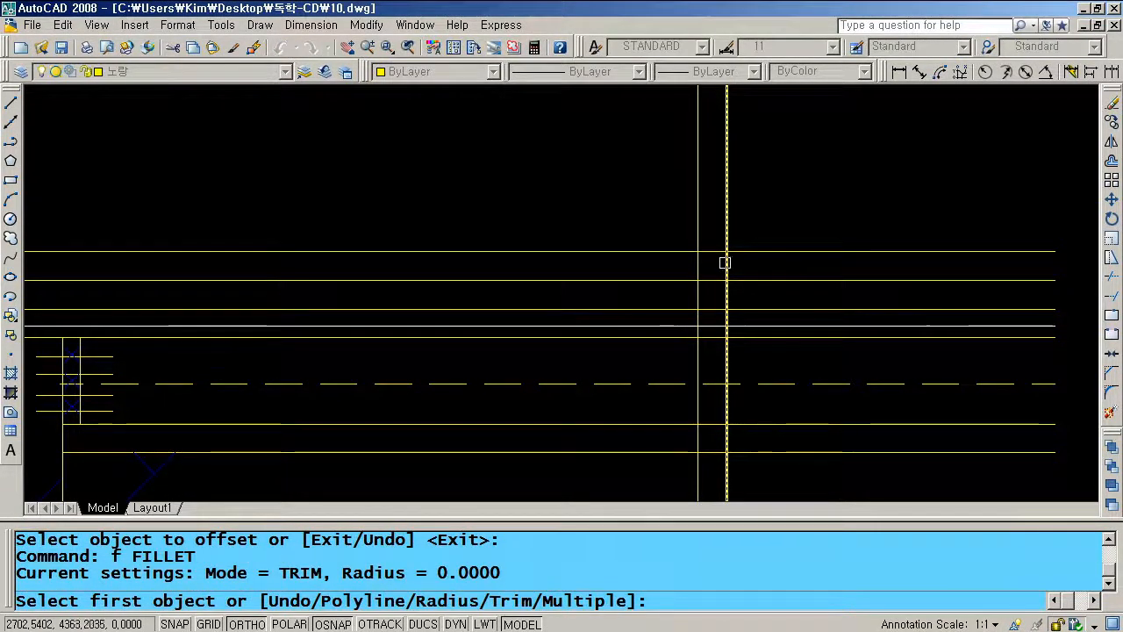
pyautogui.click(710, 280)
pyautogui.click(728, 294)
pyautogui.press('Return')
pyautogui.click(728, 299)
pyautogui.click(760, 307)
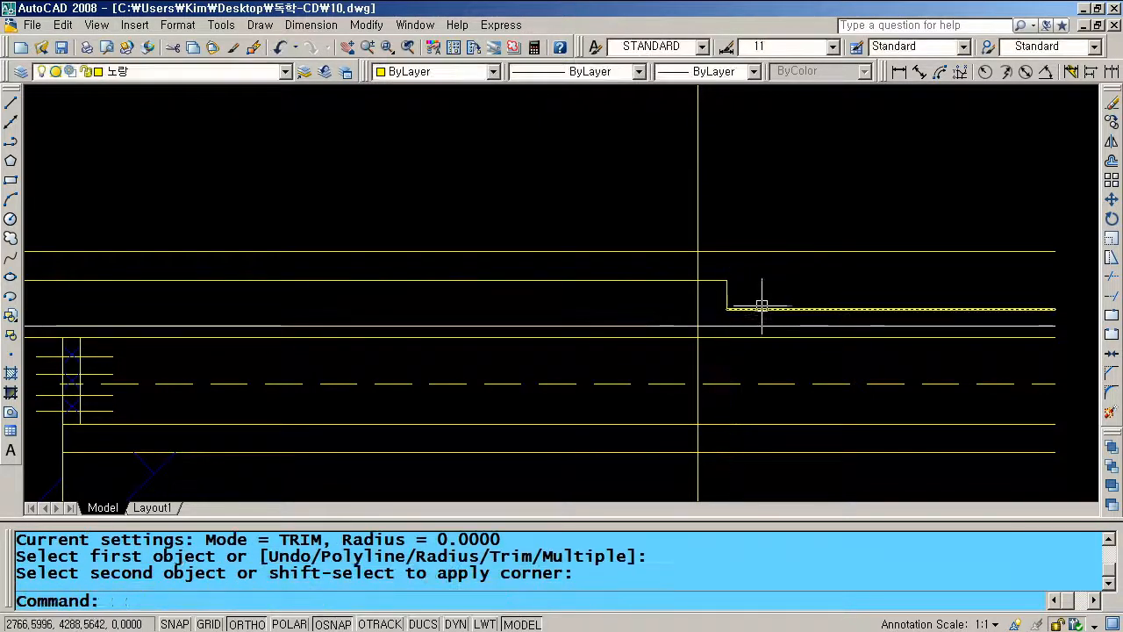
pyautogui.press('Escape')
# Trim the raised horizontal lines on the left side of the yellow vertical line
pyautogui.write('tr')
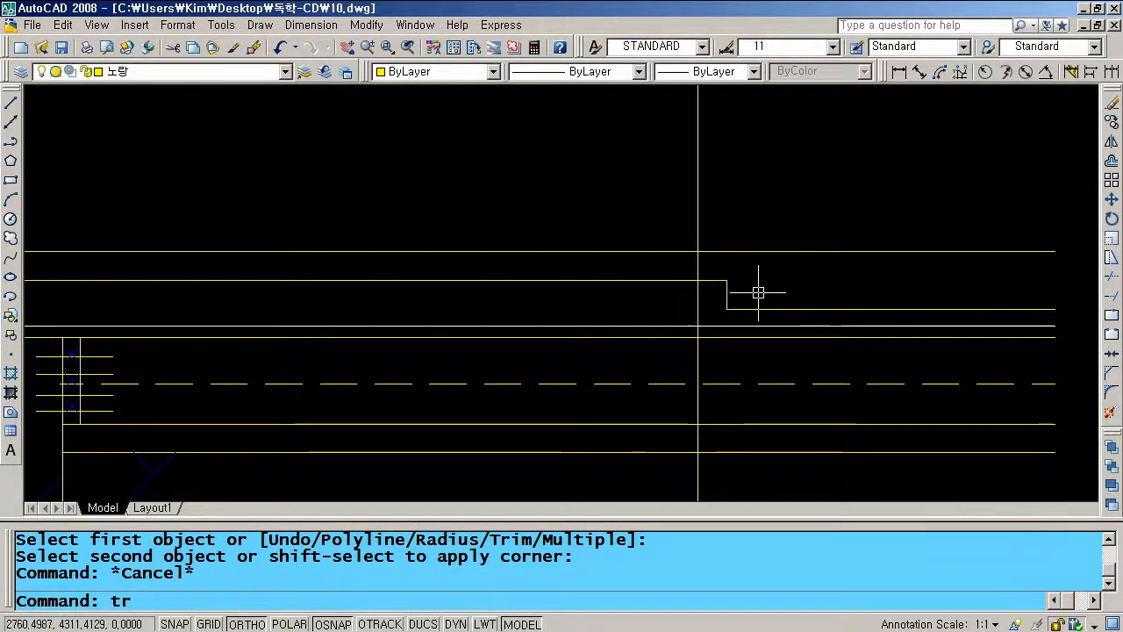
pyautogui.press('Return')
pyautogui.click(698, 261)
pyautogui.press('Return')
pyautogui.click(689, 251)
pyautogui.click(677, 275)
pyautogui.click(672, 284)
pyautogui.press('Return')
# Trim the vertical line above the uppermost horizontal line and below the yellow slab line
pyautogui.press('Return')
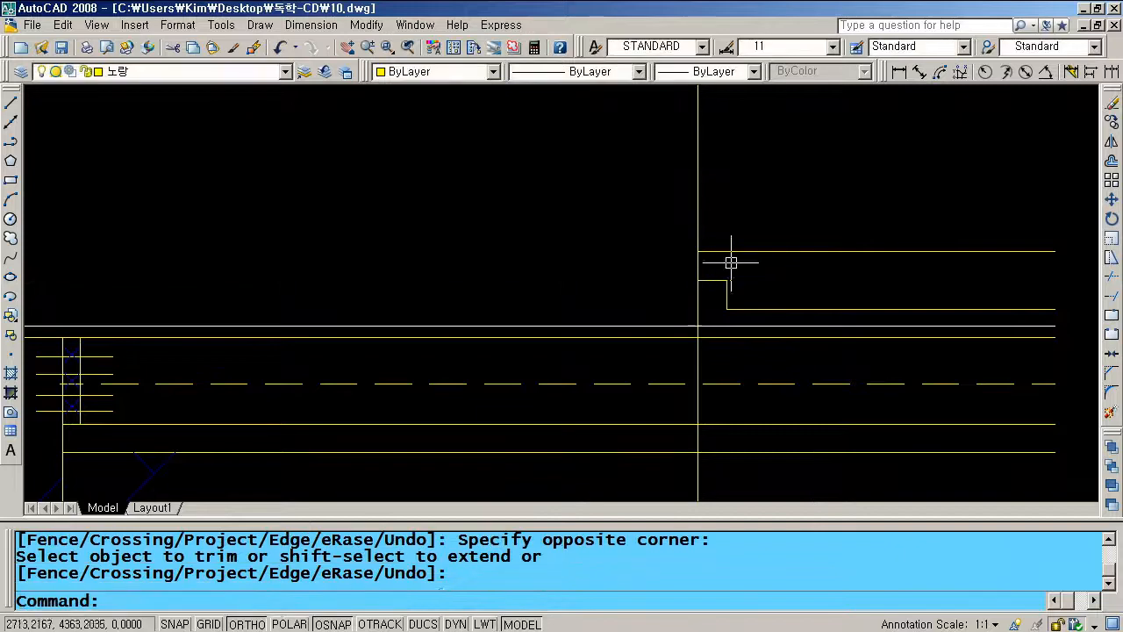
pyautogui.click(729, 260)
pyautogui.click(717, 200)
pyautogui.press('Return')
pyautogui.click(699, 218)
pyautogui.press('Return')
pyautogui.press('Return')
pyautogui.click(722, 334)
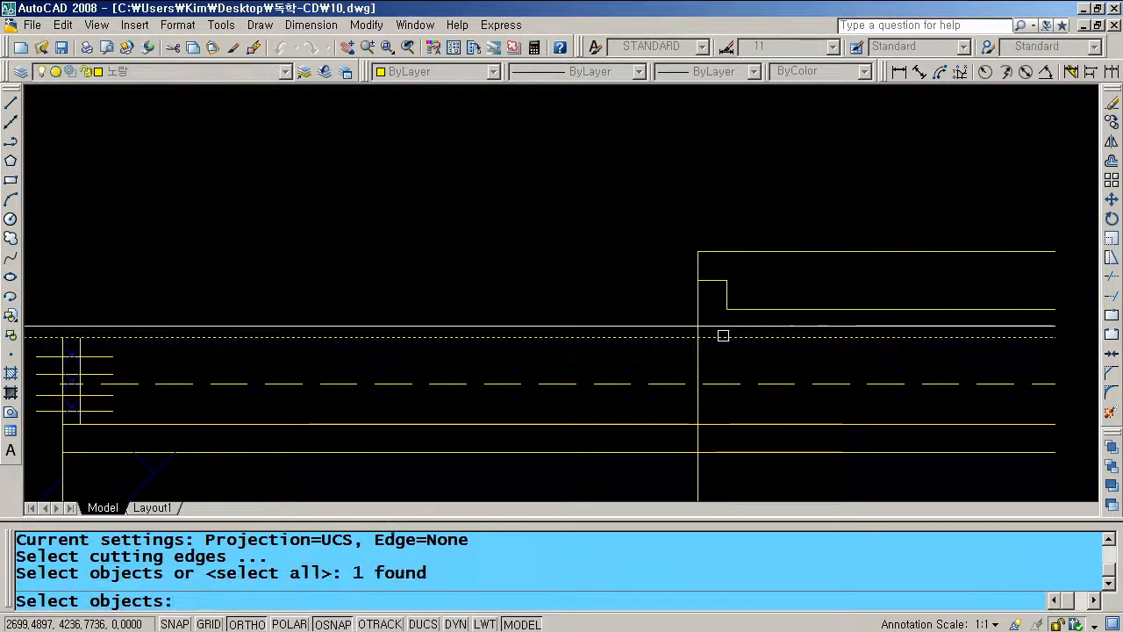
pyautogui.press('Return')
pyautogui.click(705, 348)
pyautogui.click(693, 346)
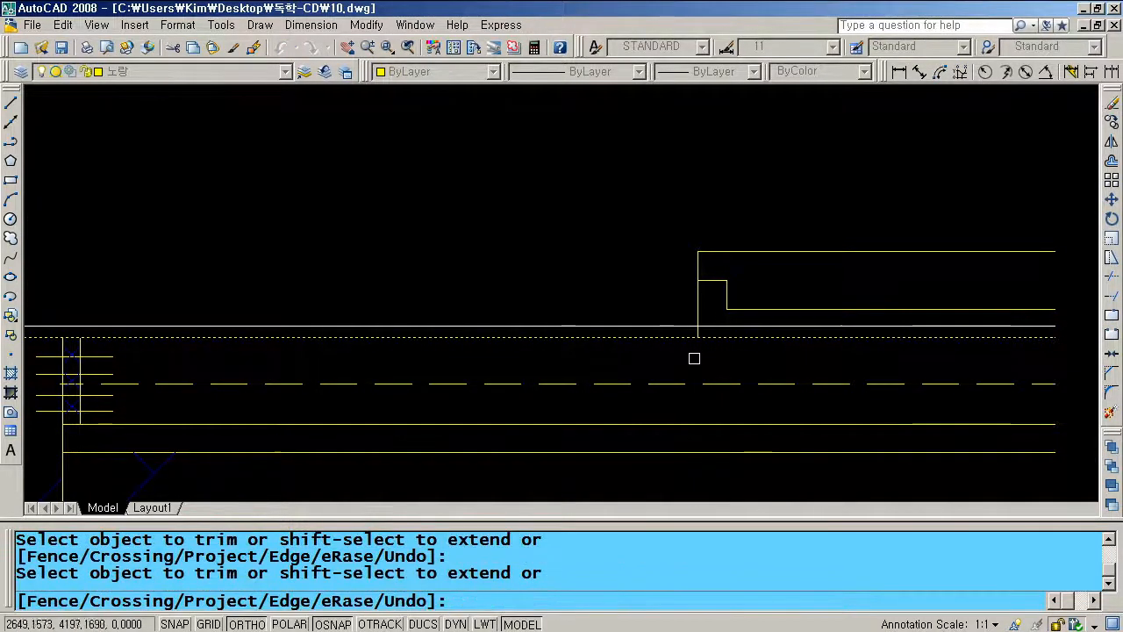
pyautogui.press('Return')
# Trim the white floor finish line to the right of the vertical line
pyautogui.press('Return')
pyautogui.click(694, 304)
pyautogui.press('Return')
pyautogui.click(708, 325)
pyautogui.press('Return')
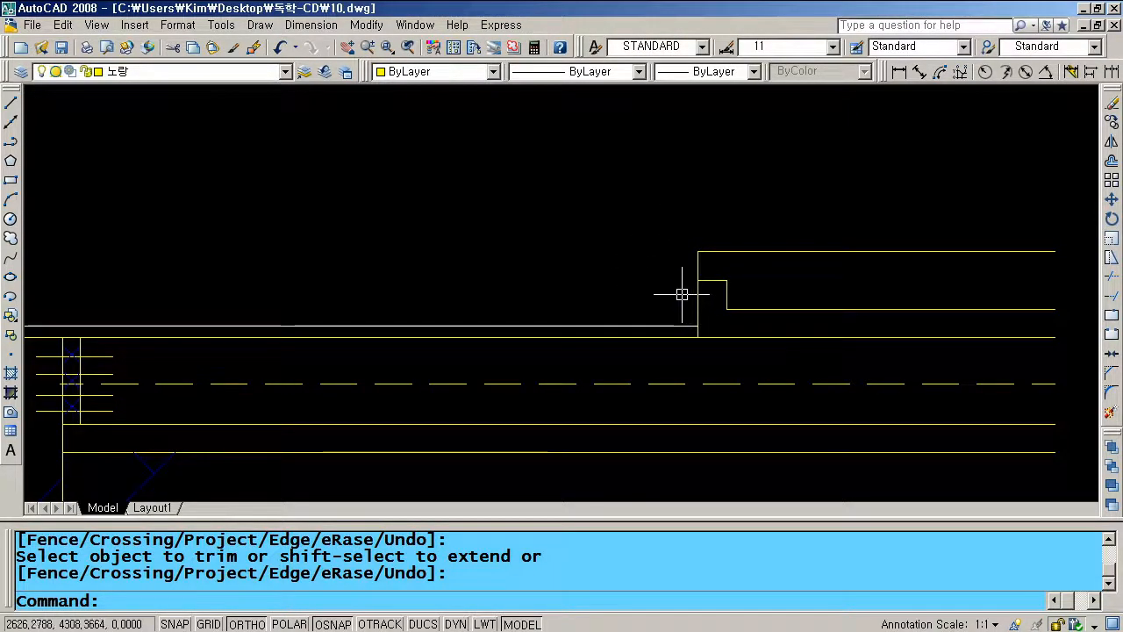
# Draw a rectangle 90 wide and 60 high above the floor line, left of the raised floor edge
pyautogui.write('rec')
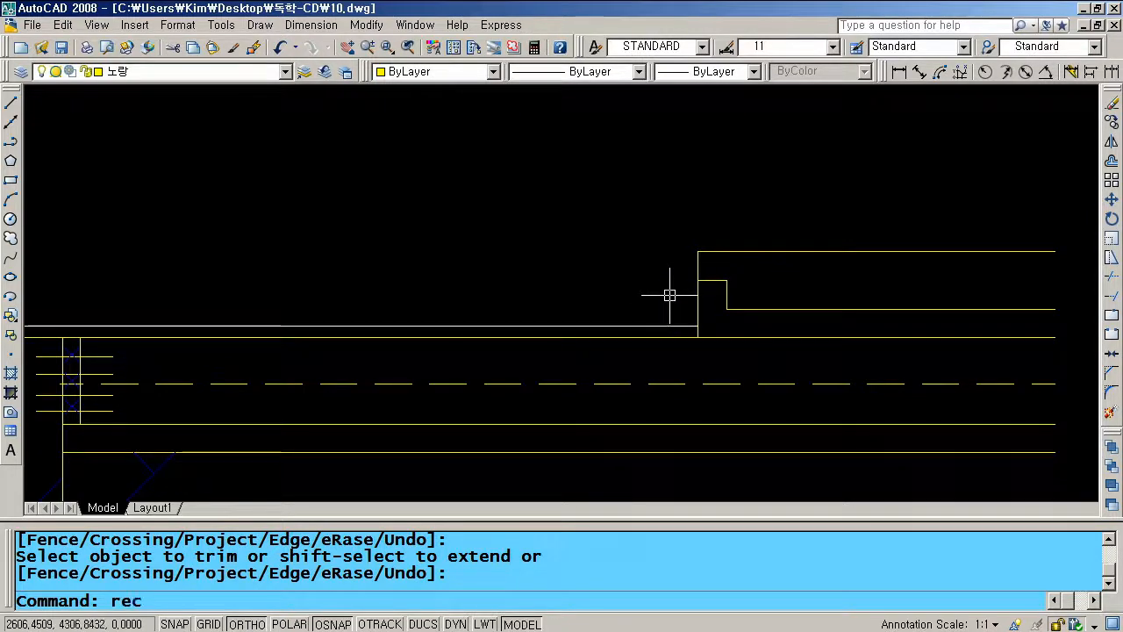
pyautogui.press('Return')
pyautogui.click(588, 301)
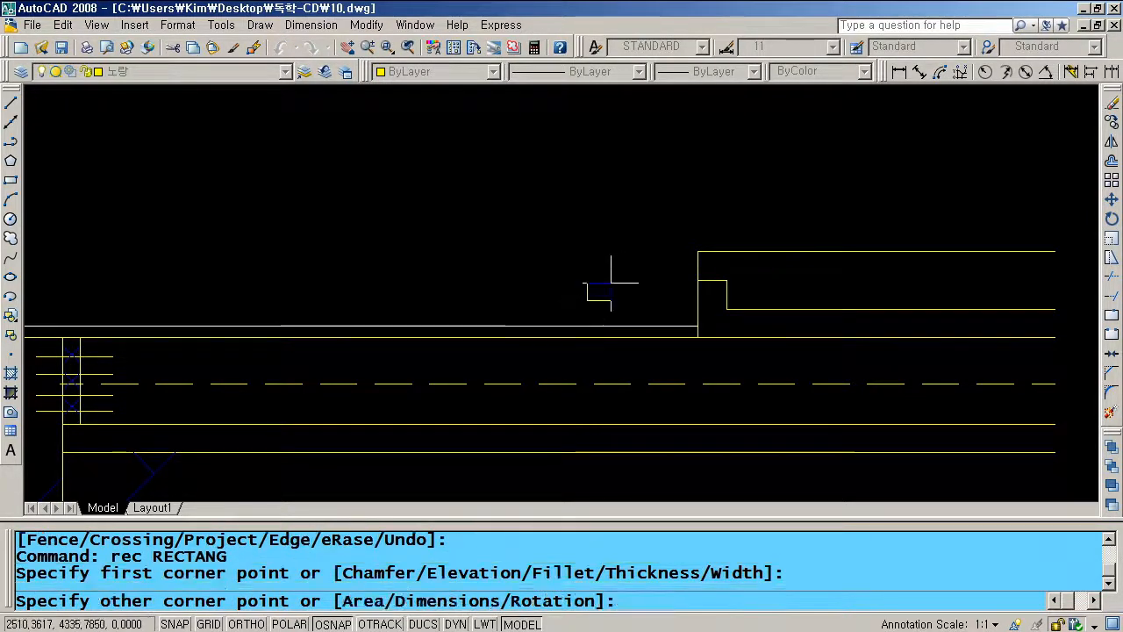
pyautogui.press('F8')
pyautogui.write('@')
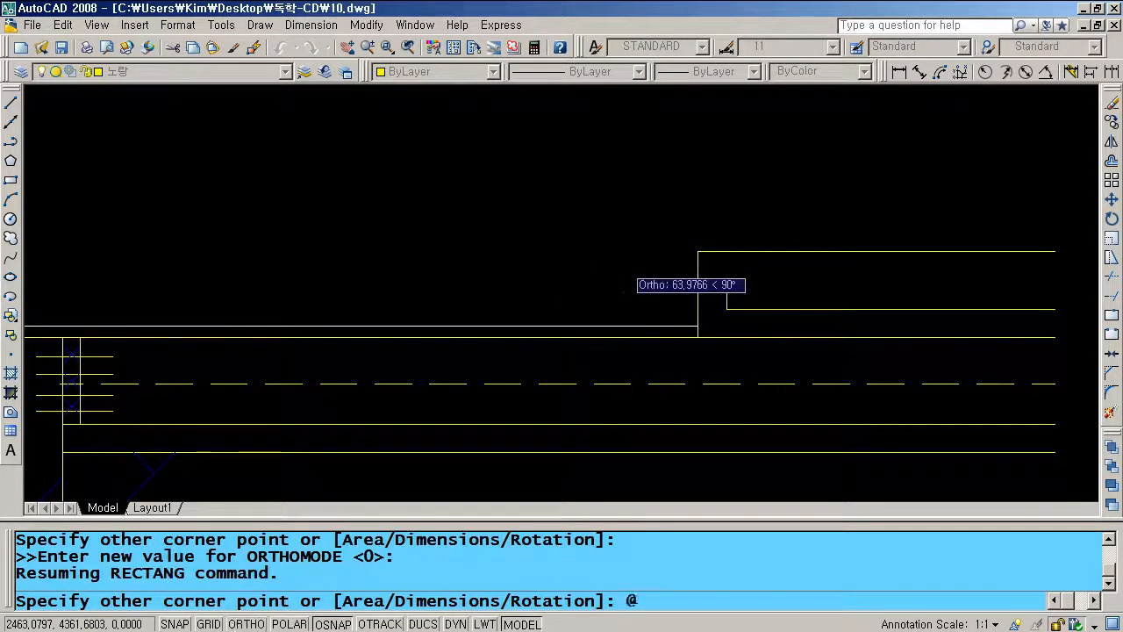
pyautogui.write('90,')
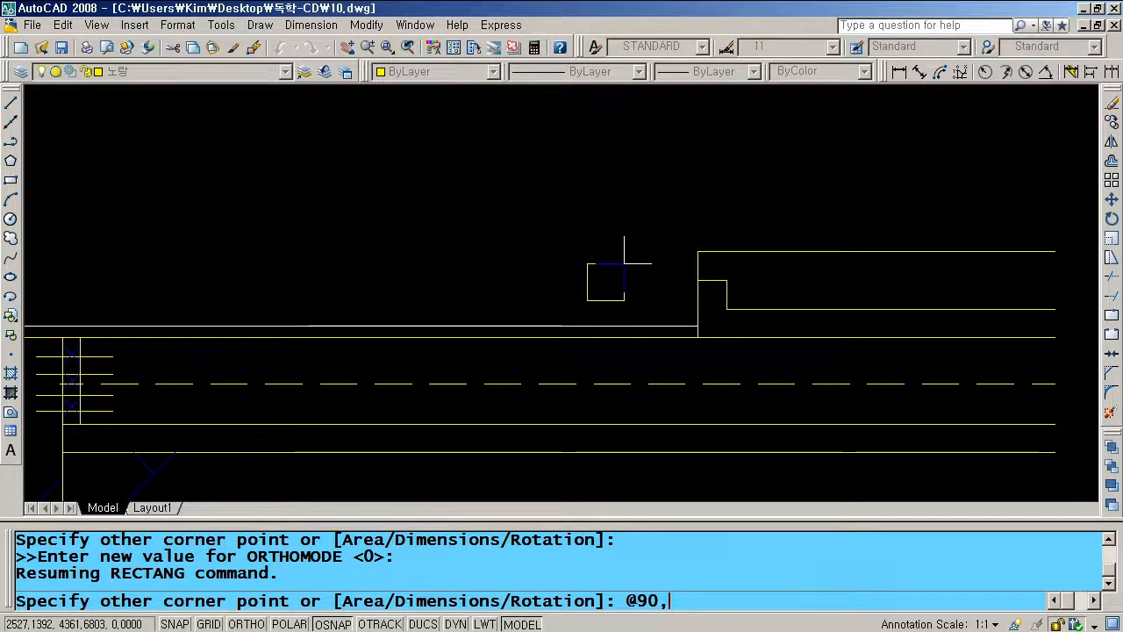
pyautogui.write('60')
pyautogui.press('Return')
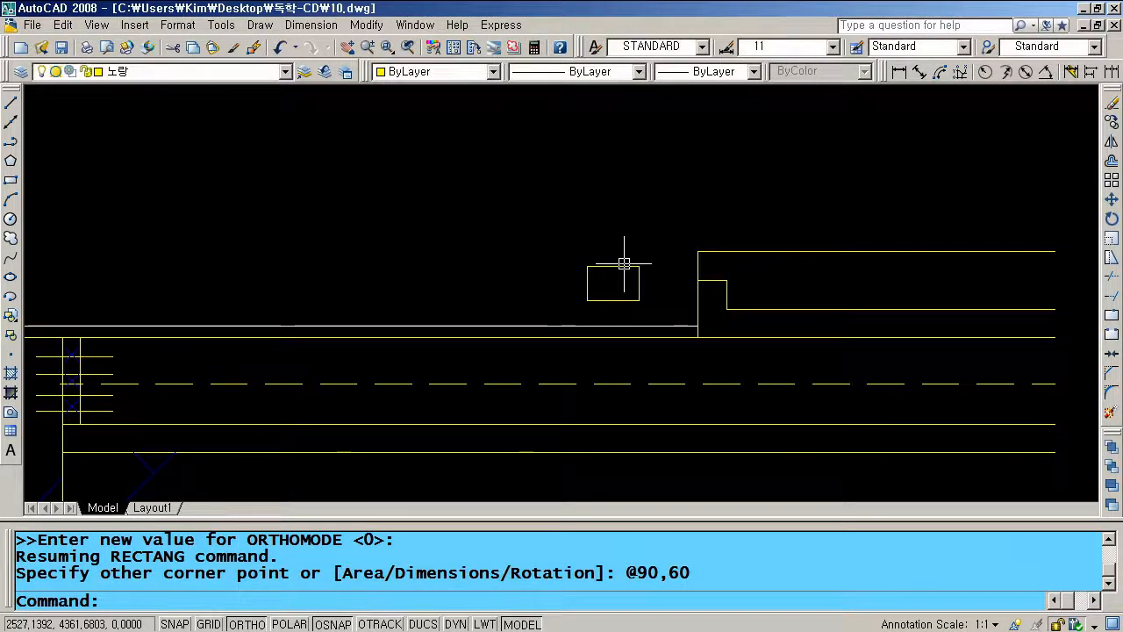
# Copy the rectangle twice, stacking the copies on the yellow slab line against the left side of the vertical line
pyautogui.write('cc')
pyautogui.press('Return')
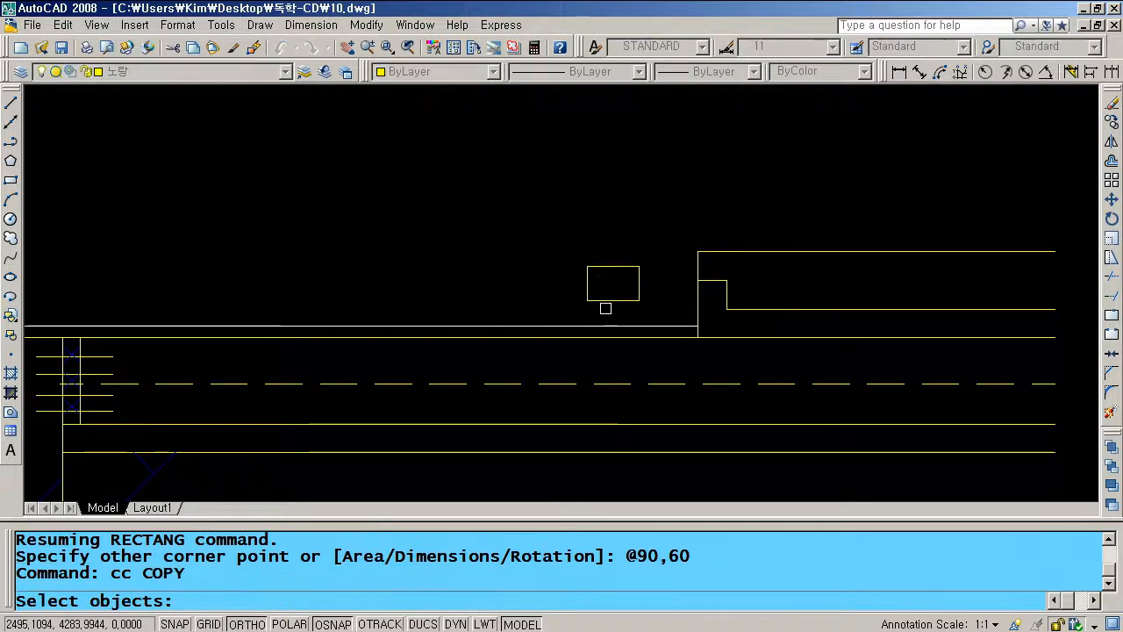
pyautogui.click(606, 308)
pyautogui.click(591, 290)
pyautogui.press('Return')
pyautogui.click(639, 300)
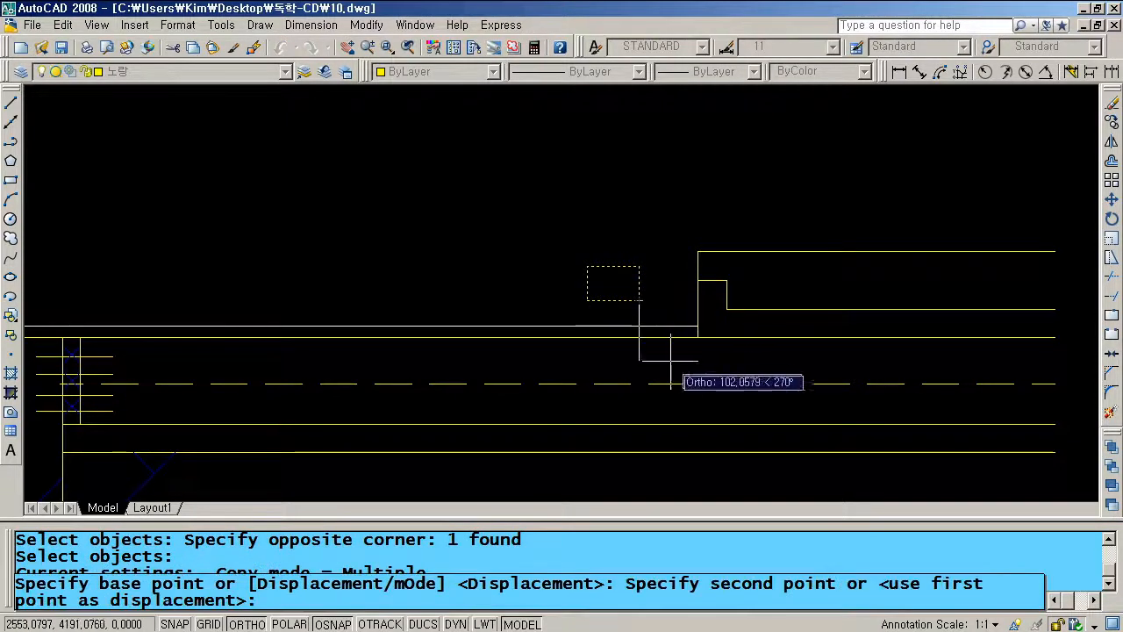
pyautogui.click(698, 336)
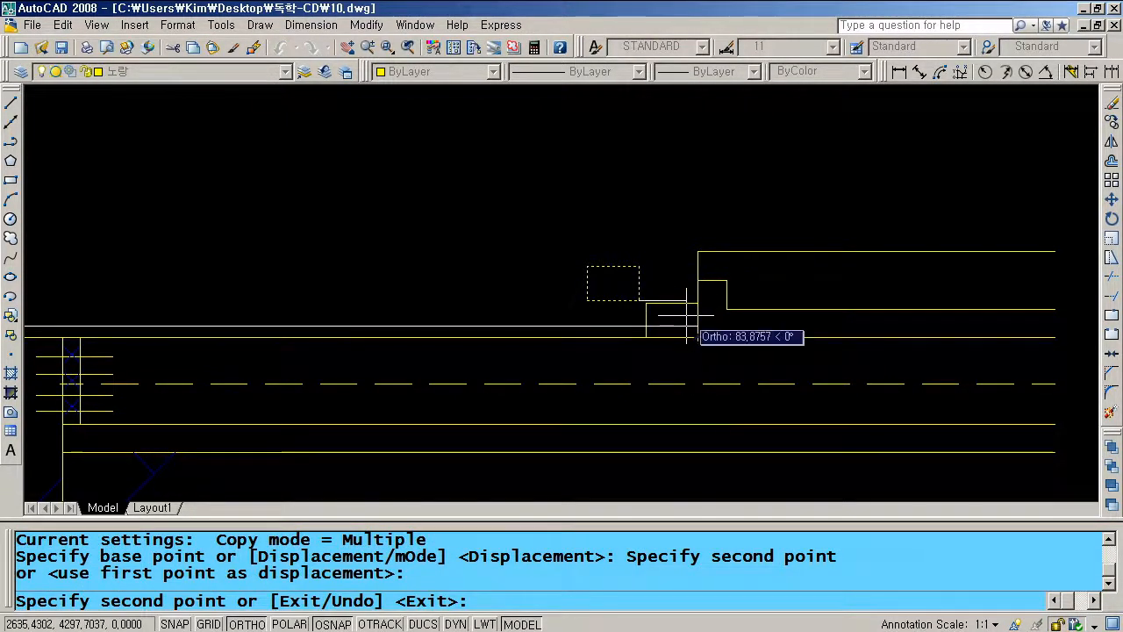
pyautogui.scroll(5, 694, 315)
pyautogui.click(714, 270)
pyautogui.press('Return')
# Erase the original rectangle left over beside the stacked blocks
pyautogui.click(466, 271)
pyautogui.click(420, 229)
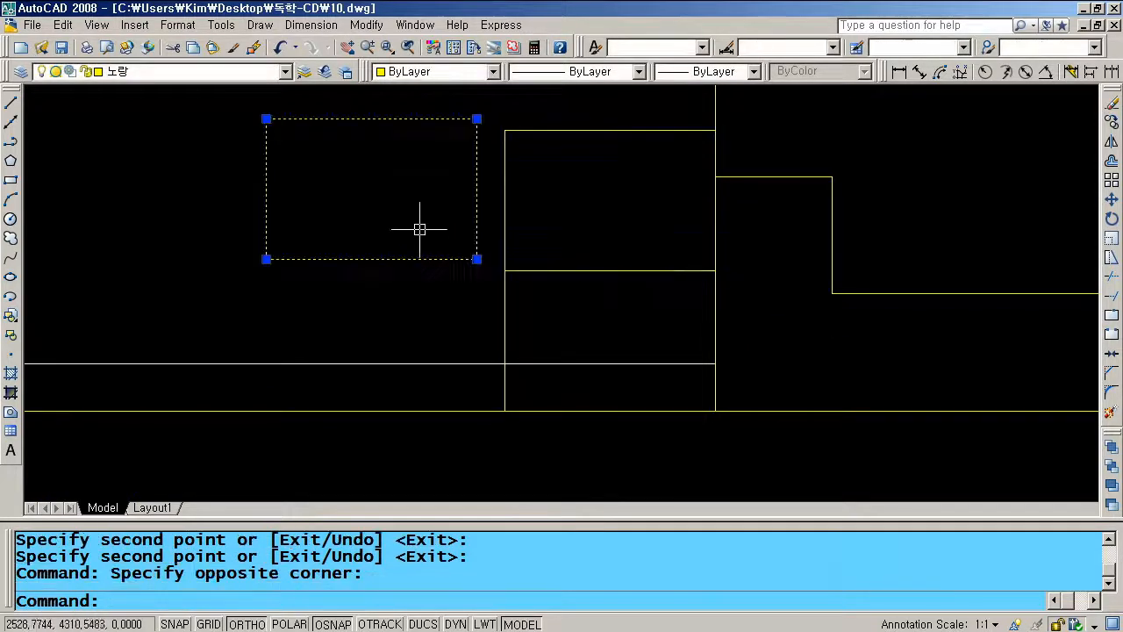
pyautogui.write('e')
pyautogui.press('Return')
# Trim the white floor finish line inside the lower block, using the block as the cutting edge
pyautogui.scroll(-2, 559, 285)
pyautogui.write('t')
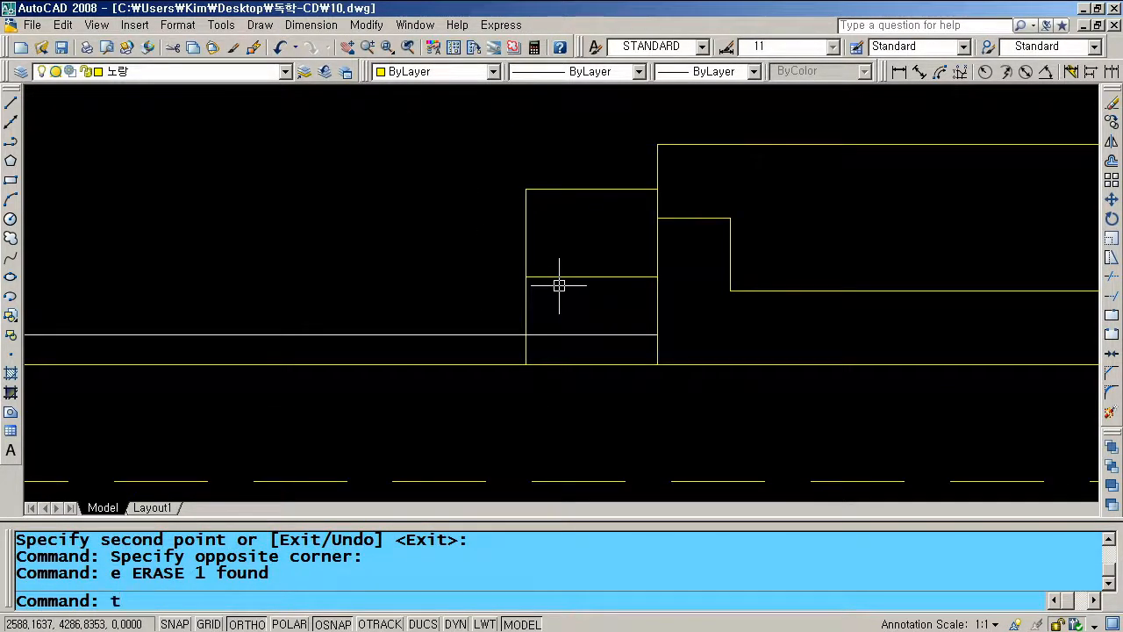
pyautogui.write('r')
pyautogui.press('Return')
pyautogui.click(526, 321)
pyautogui.press('Return')
pyautogui.click(557, 335)
pyautogui.press('Return')
pyautogui.scroll(-2, 632, 312)
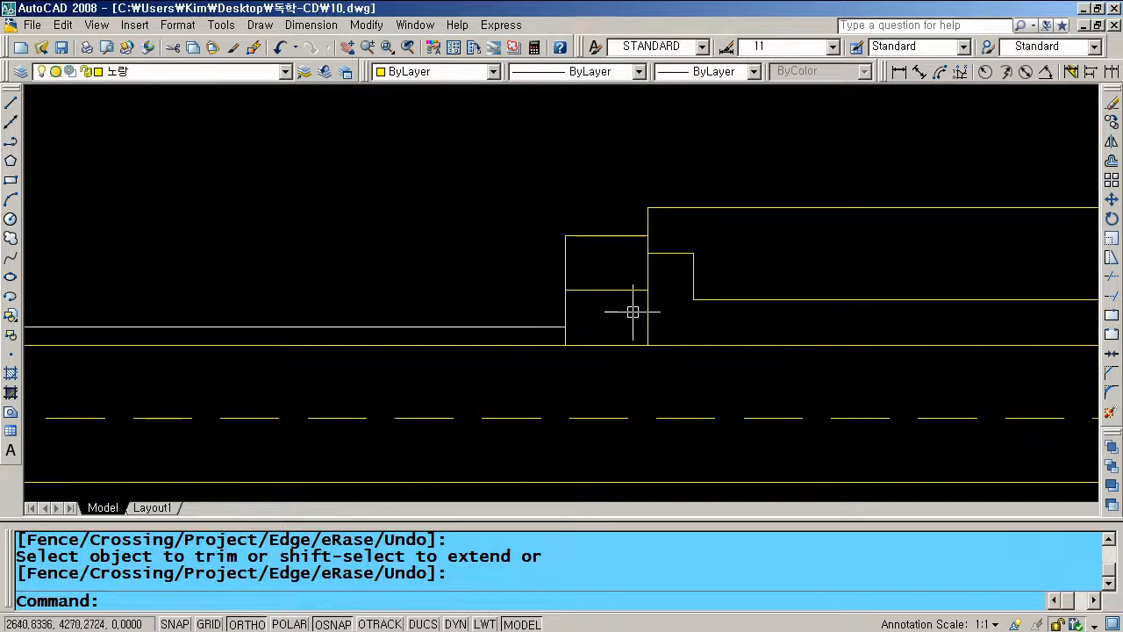
# Draw a rectangle from the upper block's top-left corner to the top end of the vertical line
pyautogui.scroll(2, 597, 217)
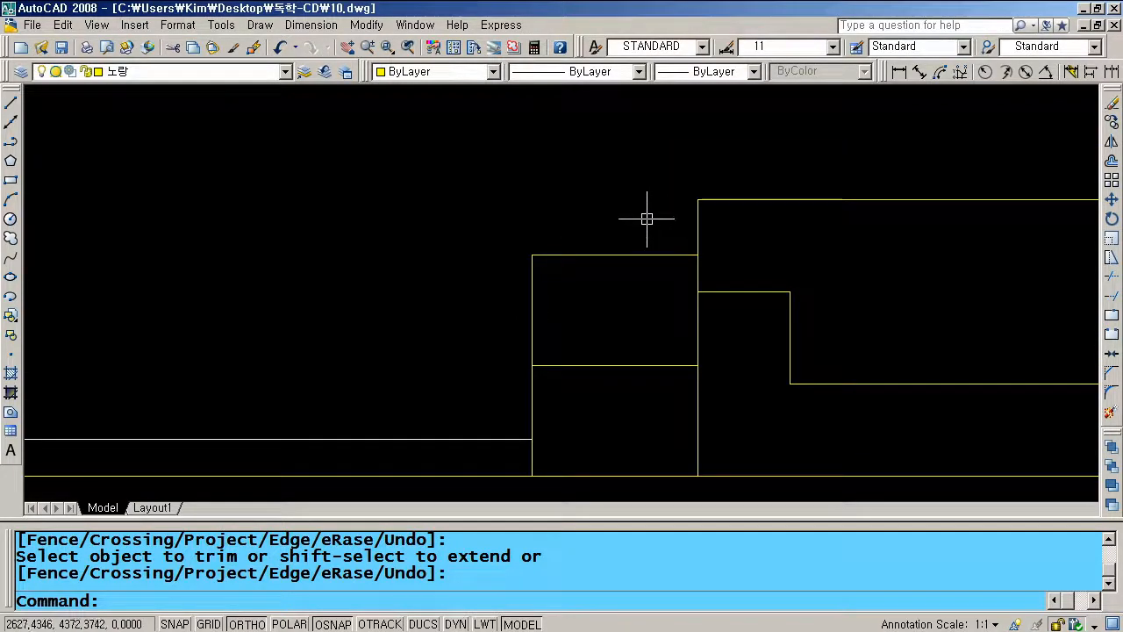
pyautogui.write('rec')
pyautogui.press('Return')
pyautogui.click(532, 255)
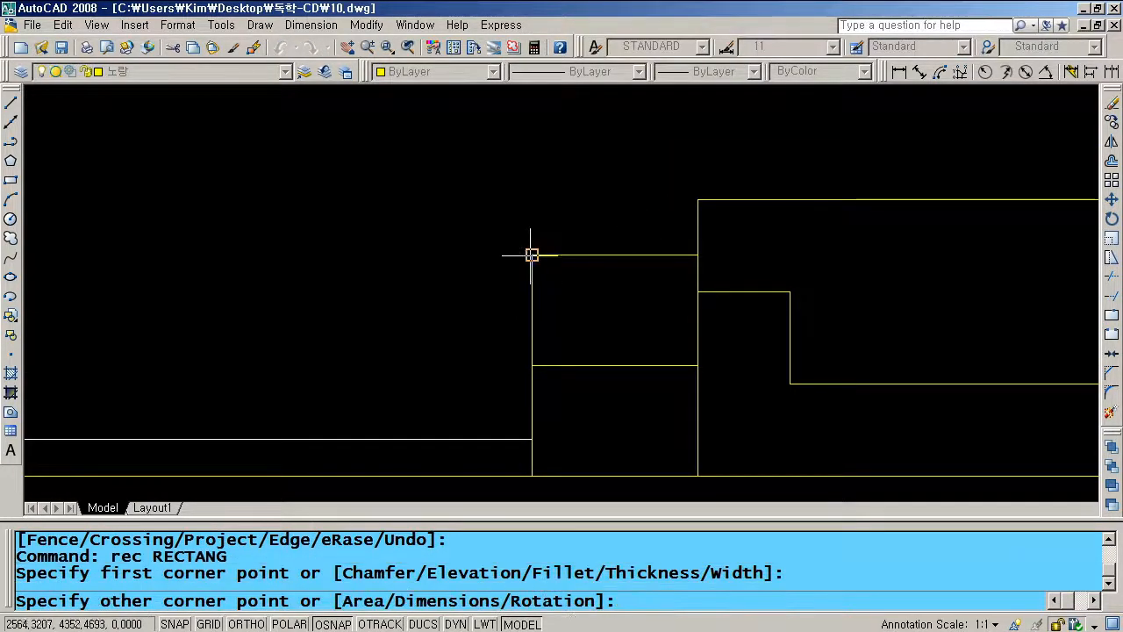
pyautogui.click(698, 201)
# Move the new top rectangle horizontally to the left so it overhangs the blocks below
pyautogui.write('m')
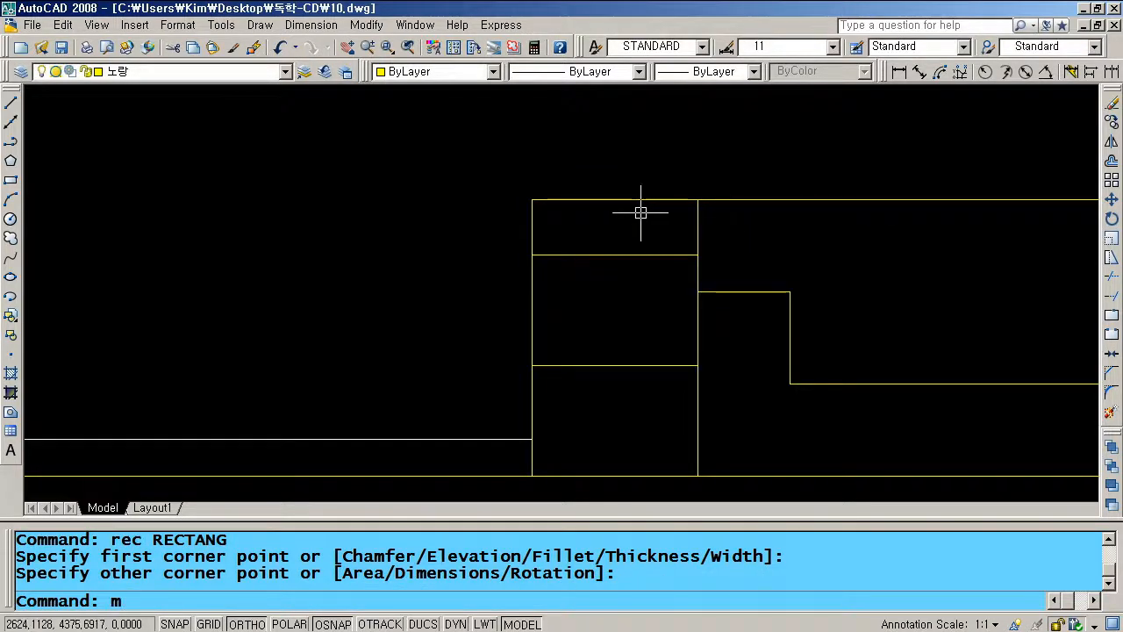
pyautogui.press('Return')
pyautogui.click(630, 201)
pyautogui.press('Return')
pyautogui.click(680, 188)
pyautogui.click(649, 141)
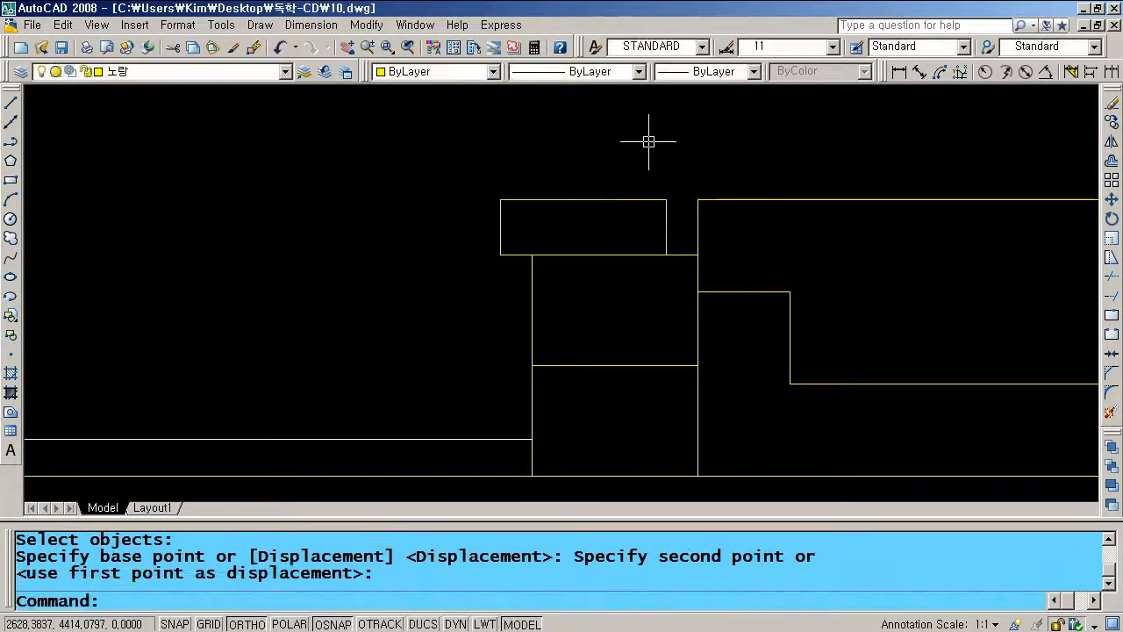
# Draw a slanted line across the top rectangle's upper-left corner, starting at the midpoint of its left side
pyautogui.write('l')
pyautogui.press('Return')
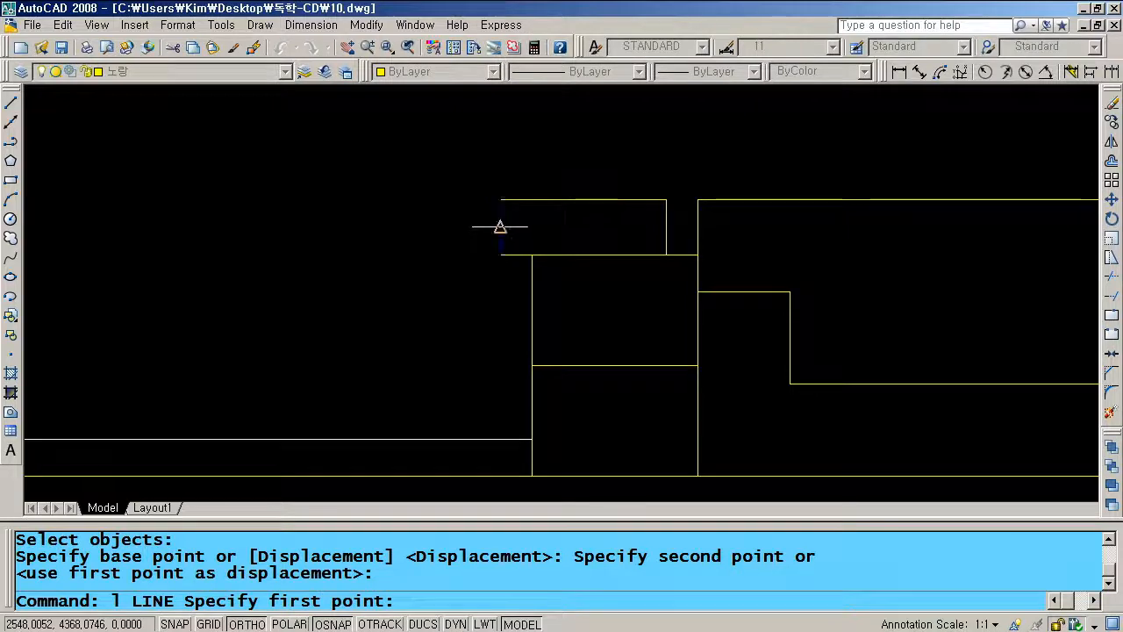
pyautogui.click(500, 227)
pyautogui.click(537, 200)
pyautogui.press('Return')
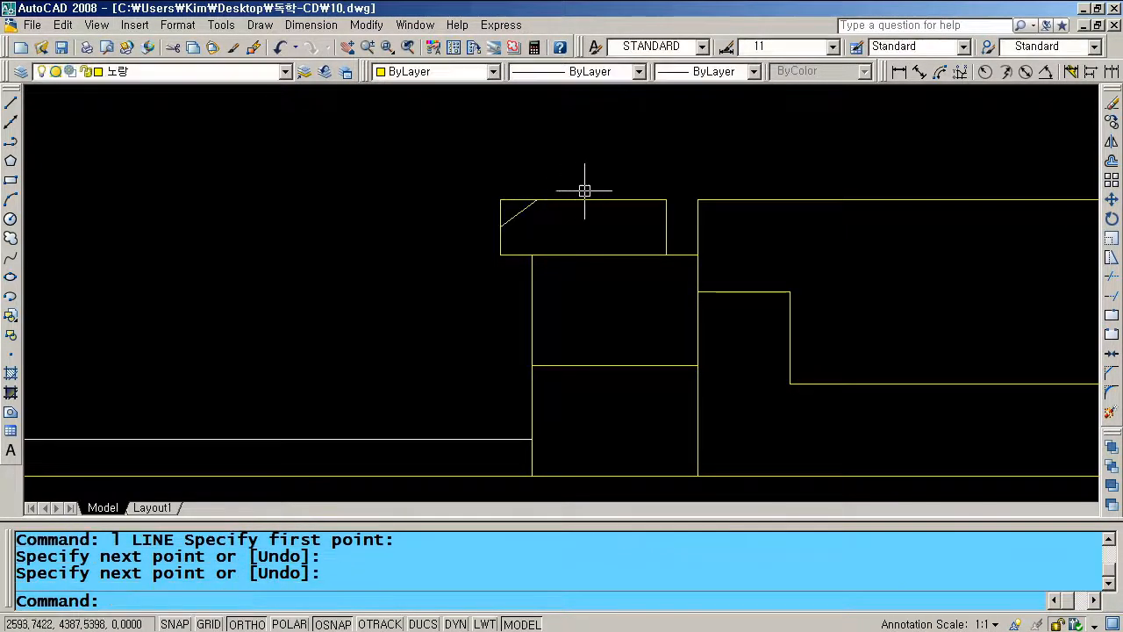
# Trim the top rectangle's upper-left corner outside the slanted line
pyautogui.write('tr')
pyautogui.press('Return')
pyautogui.click(517, 208)
pyautogui.press('Return')
pyautogui.click(511, 200)
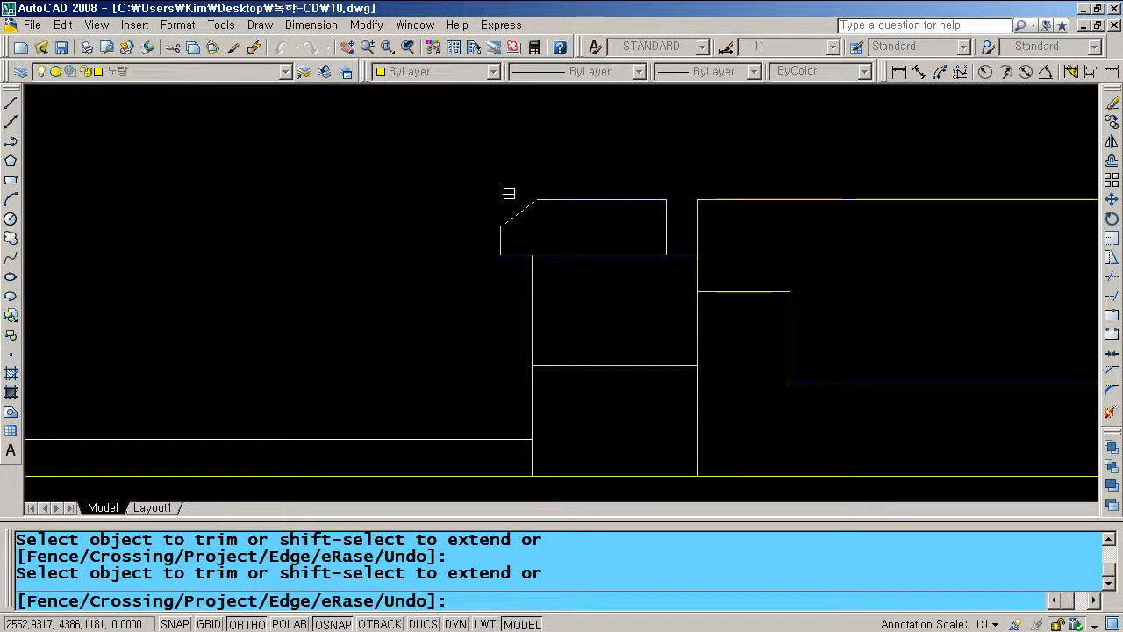
pyautogui.press('Return')
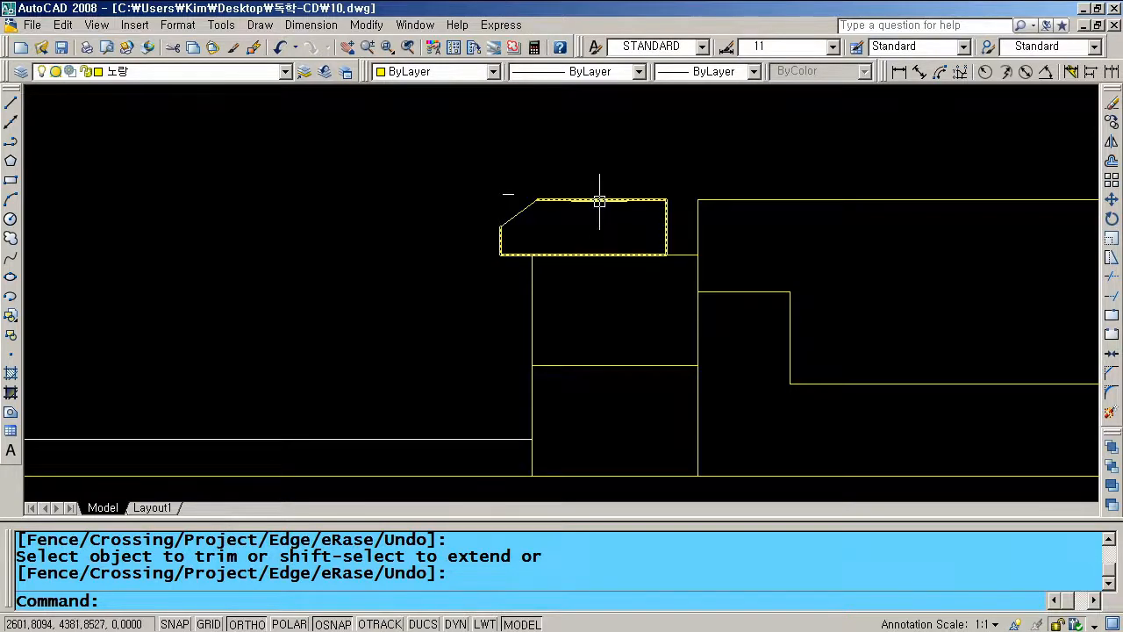
# Erase the vertical line to the right of the chamfered top block
pyautogui.scroll(2, 612, 216)
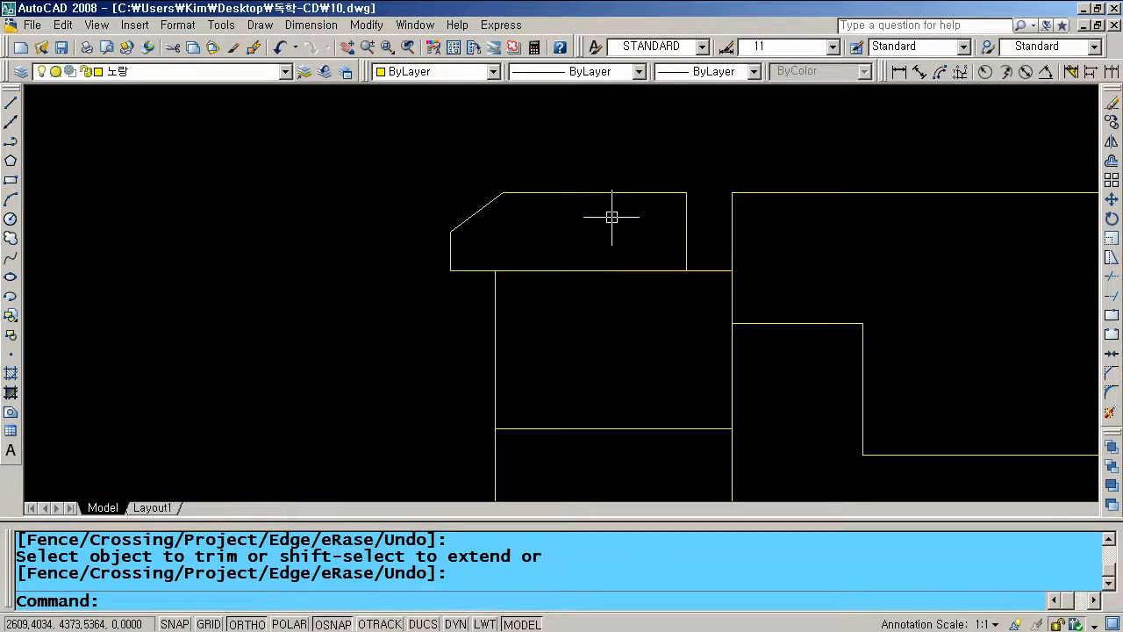
pyautogui.click(729, 226)
pyautogui.write('e')
pyautogui.press('Return')
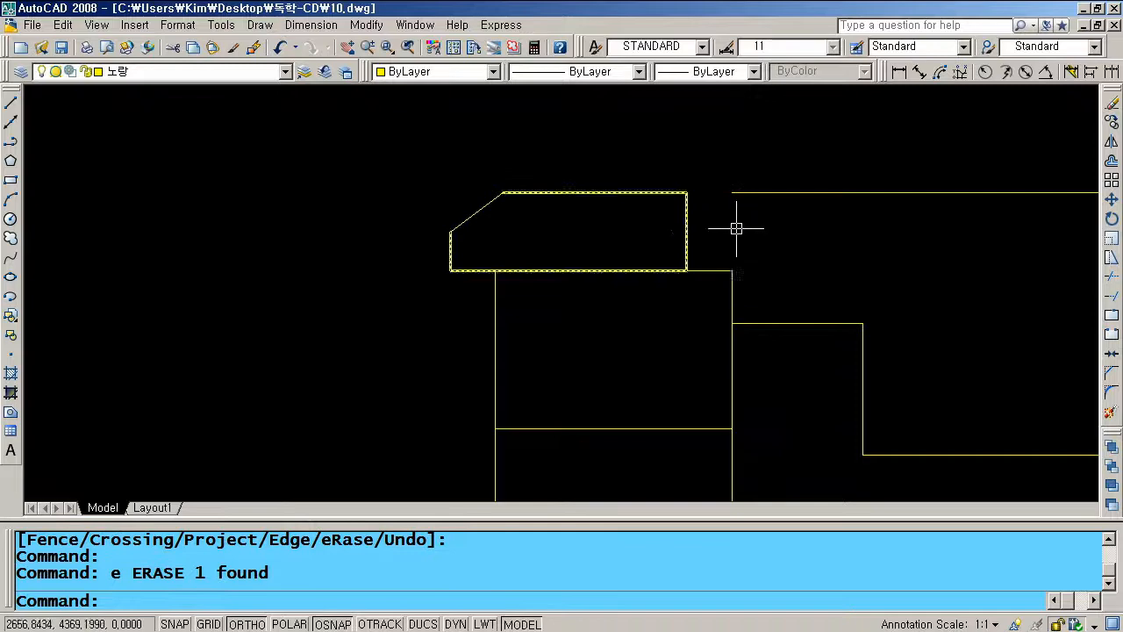
# Extend the uppermost raised floor line to the right side of the chamfered block
pyautogui.write('ex')
pyautogui.press('Return')
pyautogui.click(689, 217)
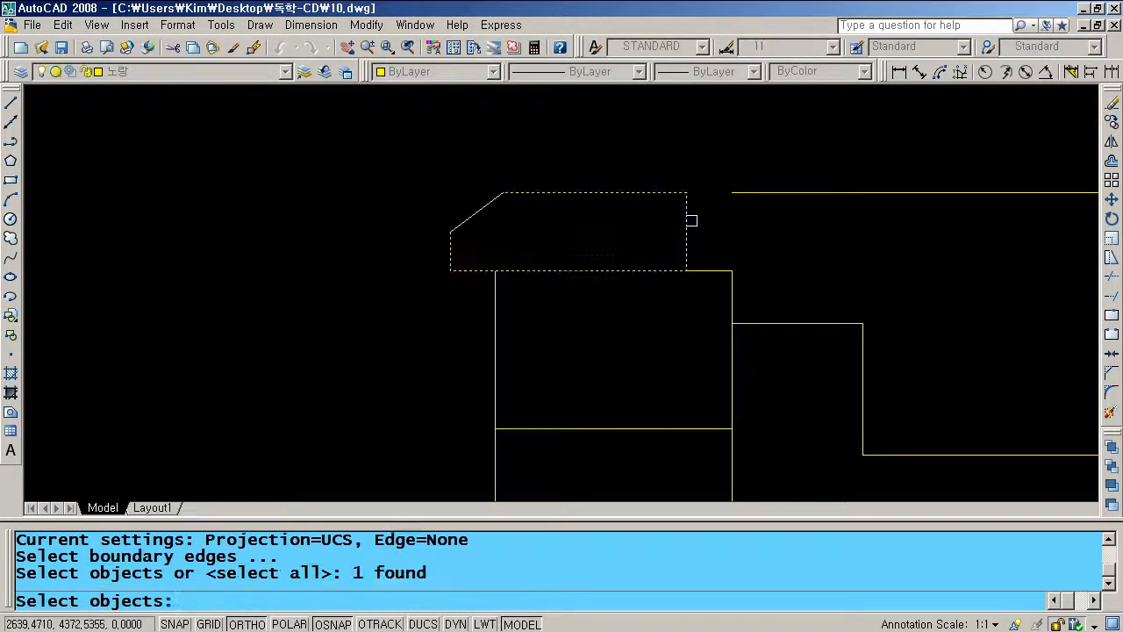
pyautogui.press('Return')
pyautogui.click(734, 192)
pyautogui.press('Return')
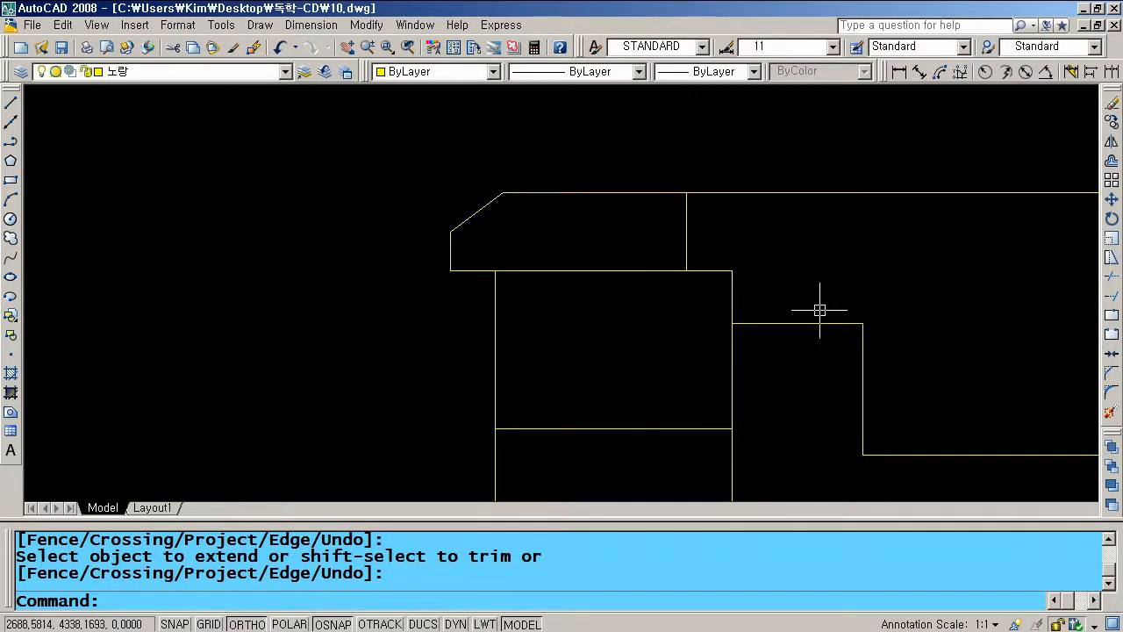
# Offset the uppermost raised floor line 20 downward
pyautogui.write('o')
pyautogui.press('Return')
pyautogui.write('2')
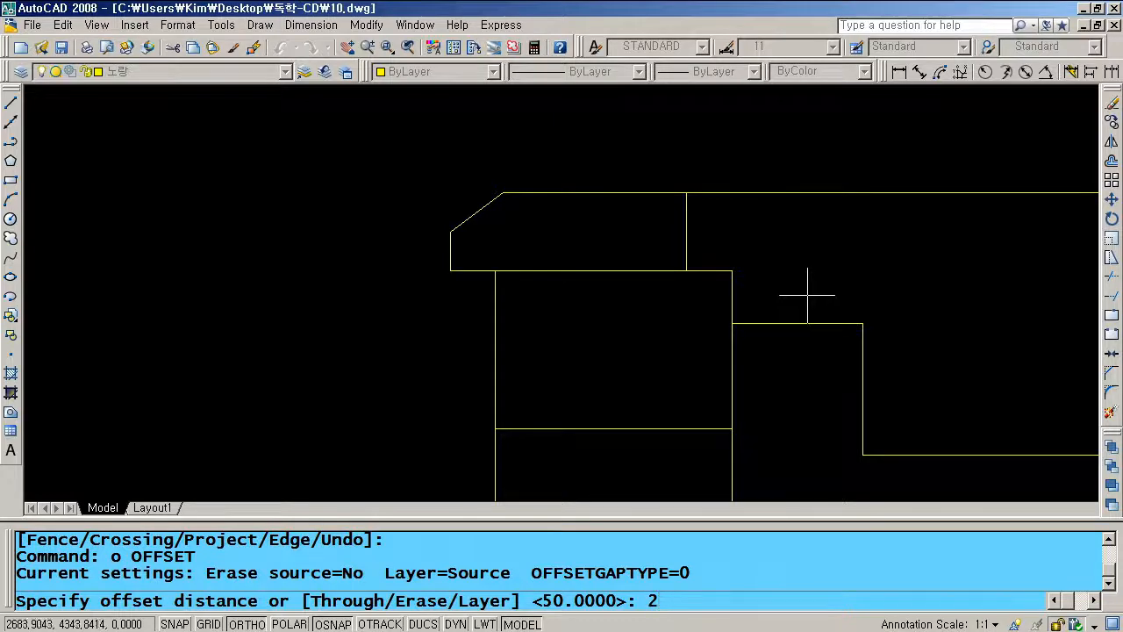
pyautogui.write('0')
pyautogui.press('Return')
pyautogui.click(777, 193)
pyautogui.click(776, 218)
pyautogui.press('Return')
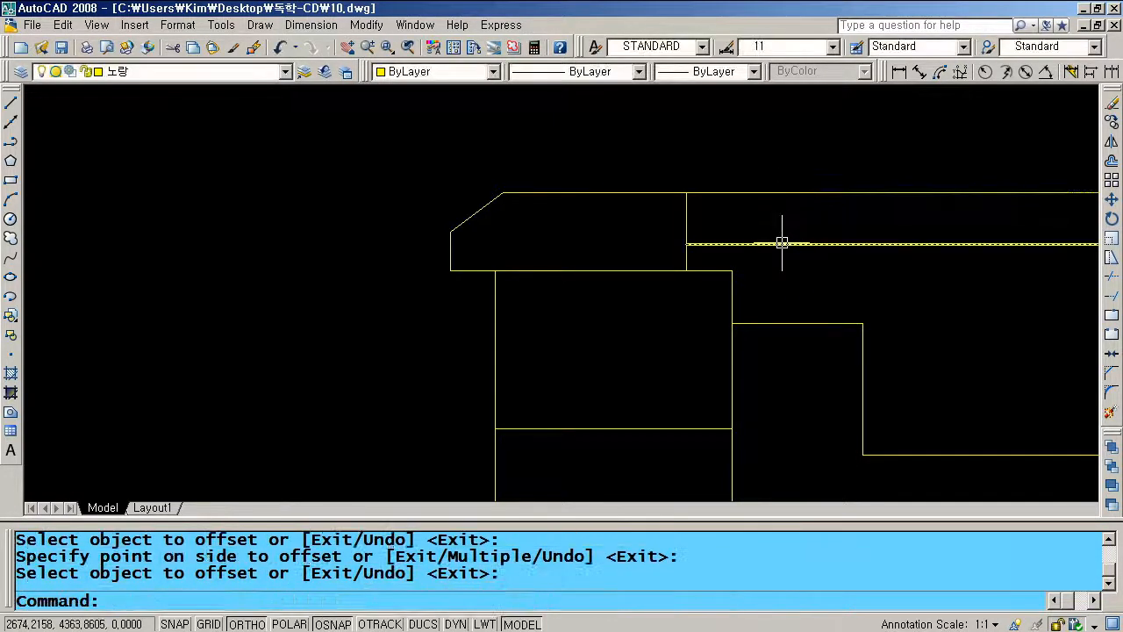
# Put the offset line below the raised floor surface on the 흰색 layer
pyautogui.click(782, 244)
pyautogui.click(285, 71)
pyautogui.click(169, 171)
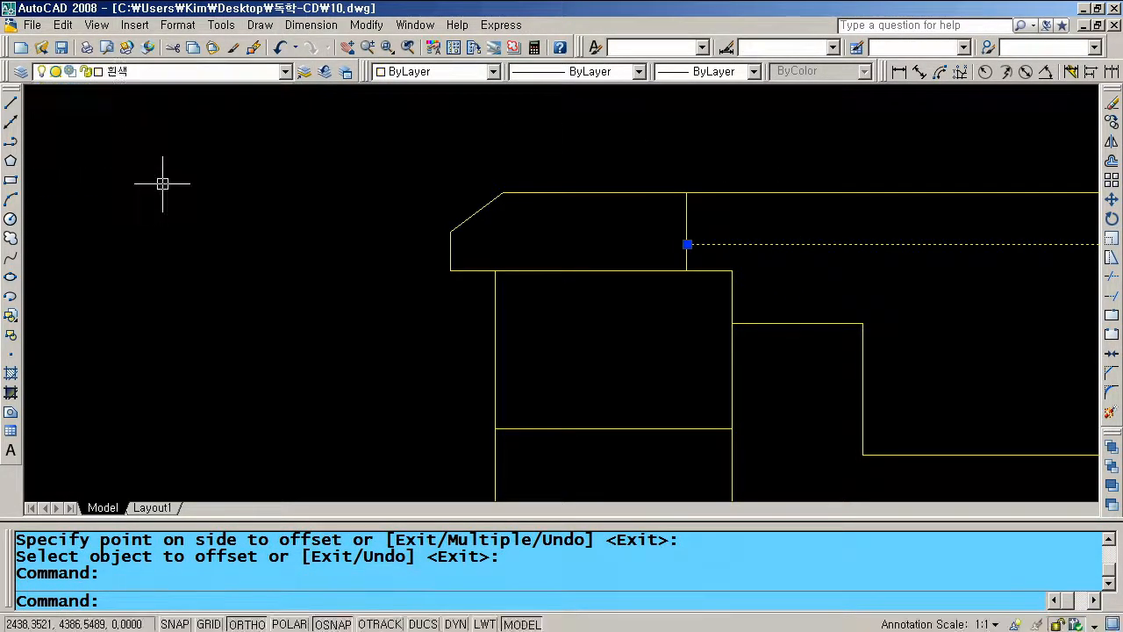
pyautogui.press('Escape')
pyautogui.press('Escape')
pyautogui.scroll(-2, 602, 299)
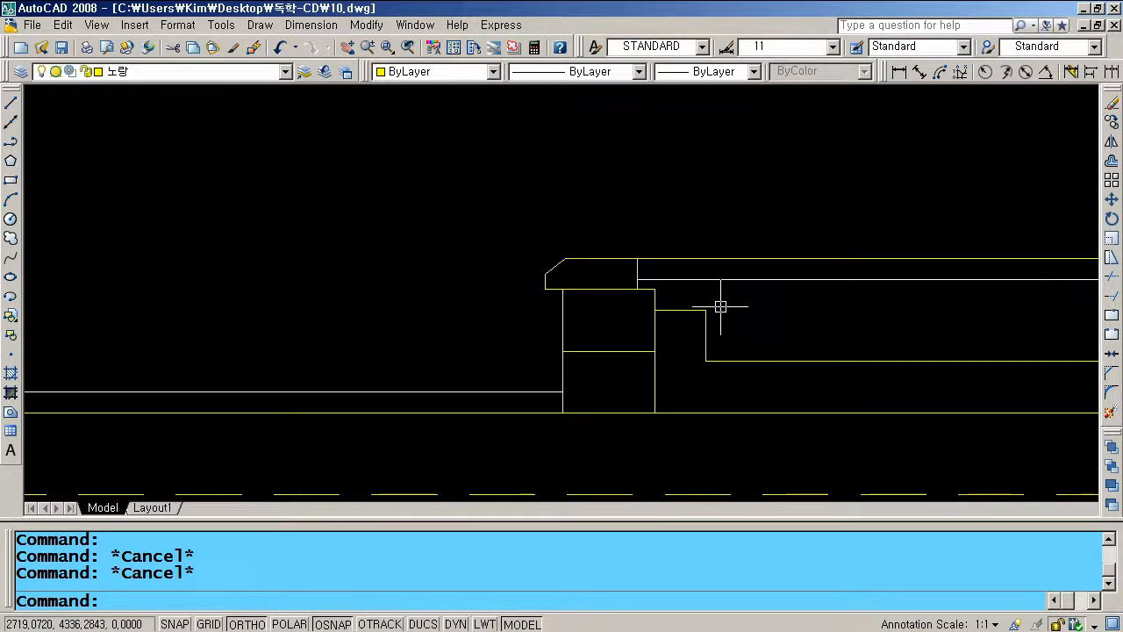
# Offset the yellow entrance slab line 2100 upward to mark the door height
pyautogui.scroll(-2, 720, 306)
pyautogui.scroll(2, 490, 307)
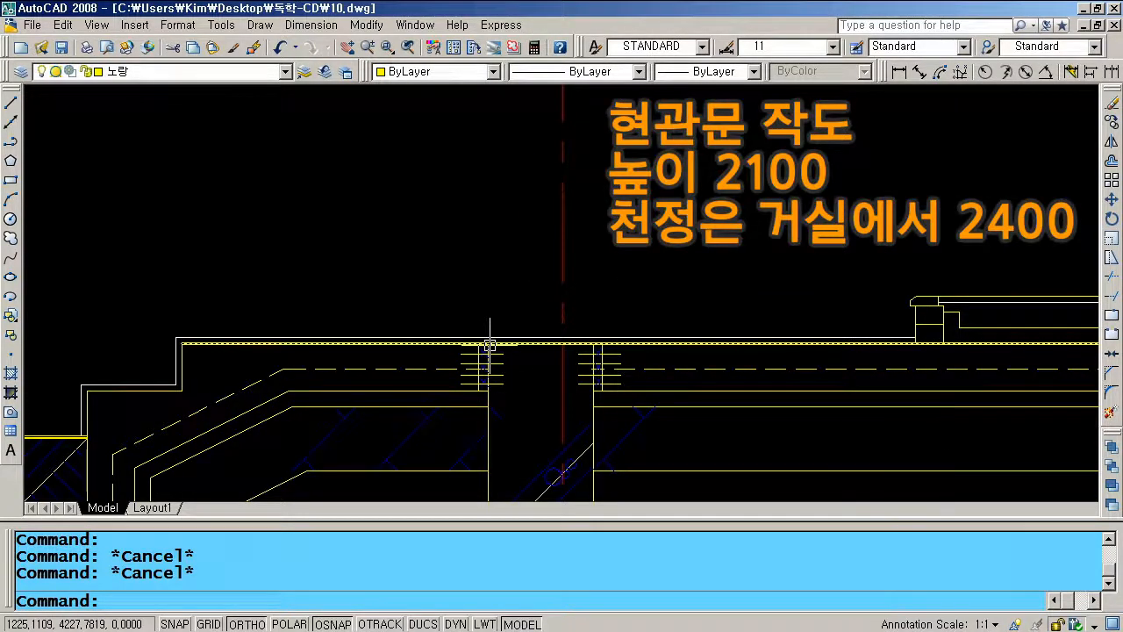
pyautogui.click(347, 46)
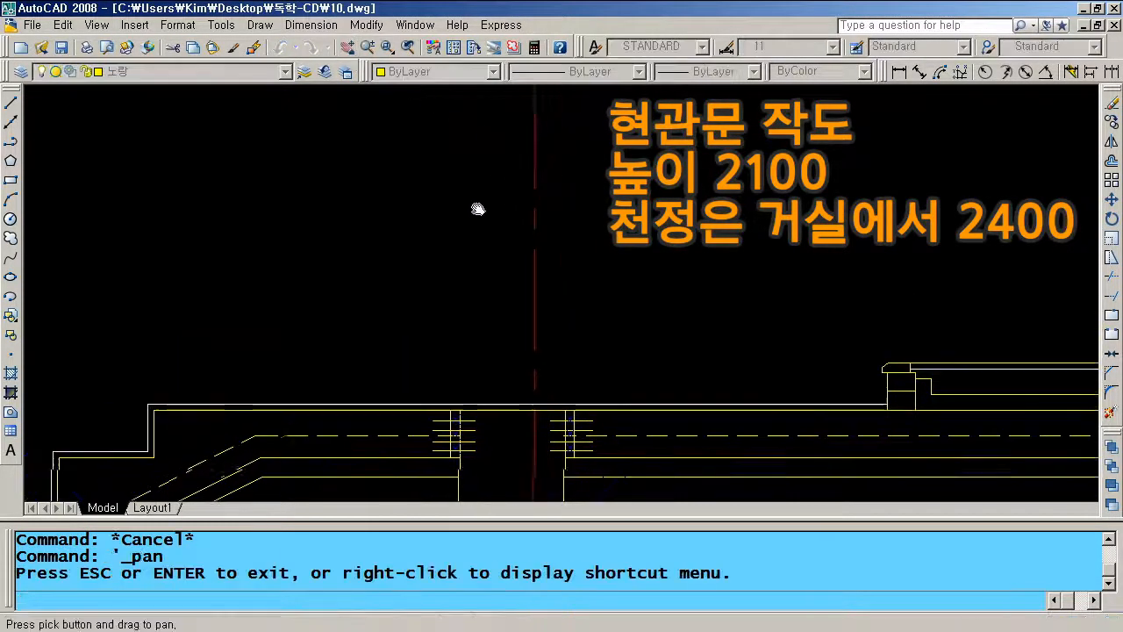
pyautogui.scroll(-2, 481, 205)
pyautogui.press('Escape')
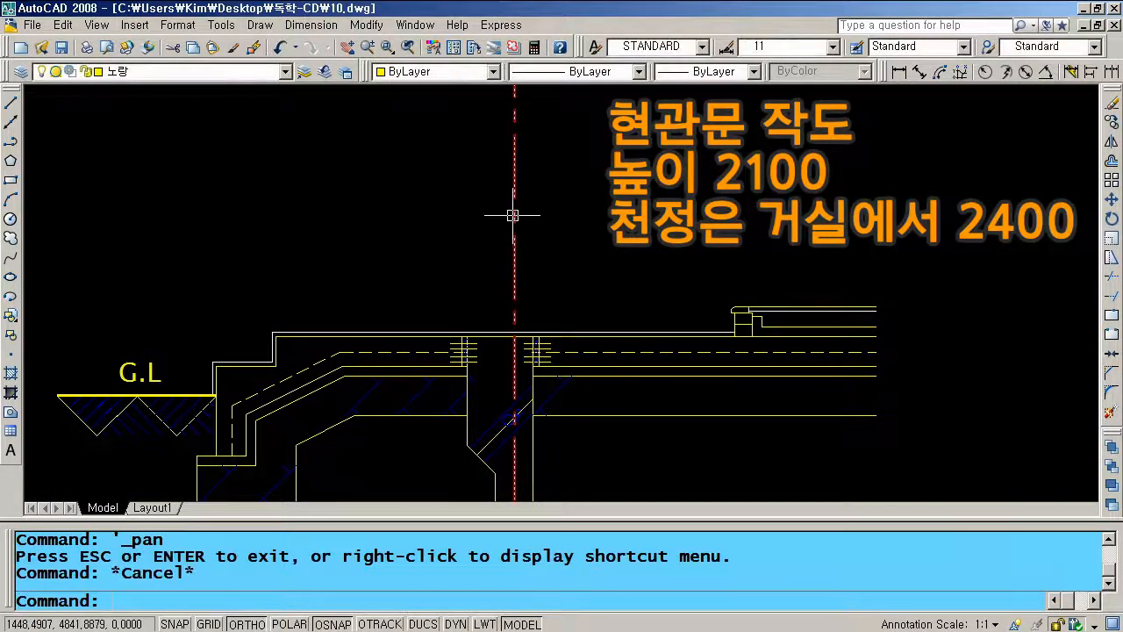
pyautogui.write('o')
pyautogui.press('Return')
pyautogui.write('21')
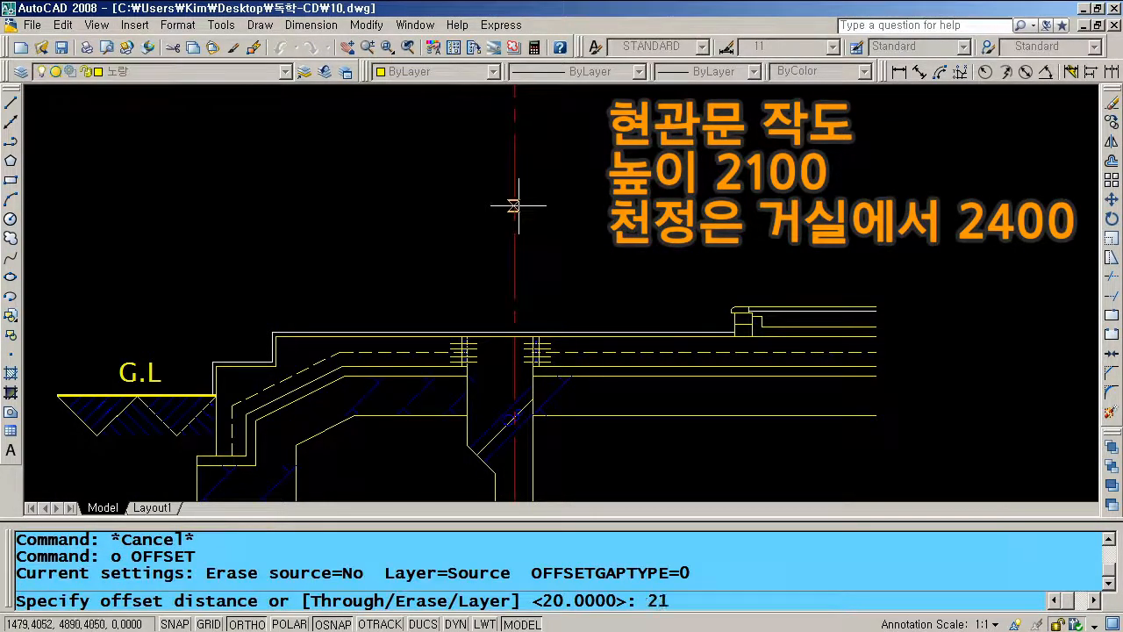
pyautogui.write('00')
pyautogui.press('Return')
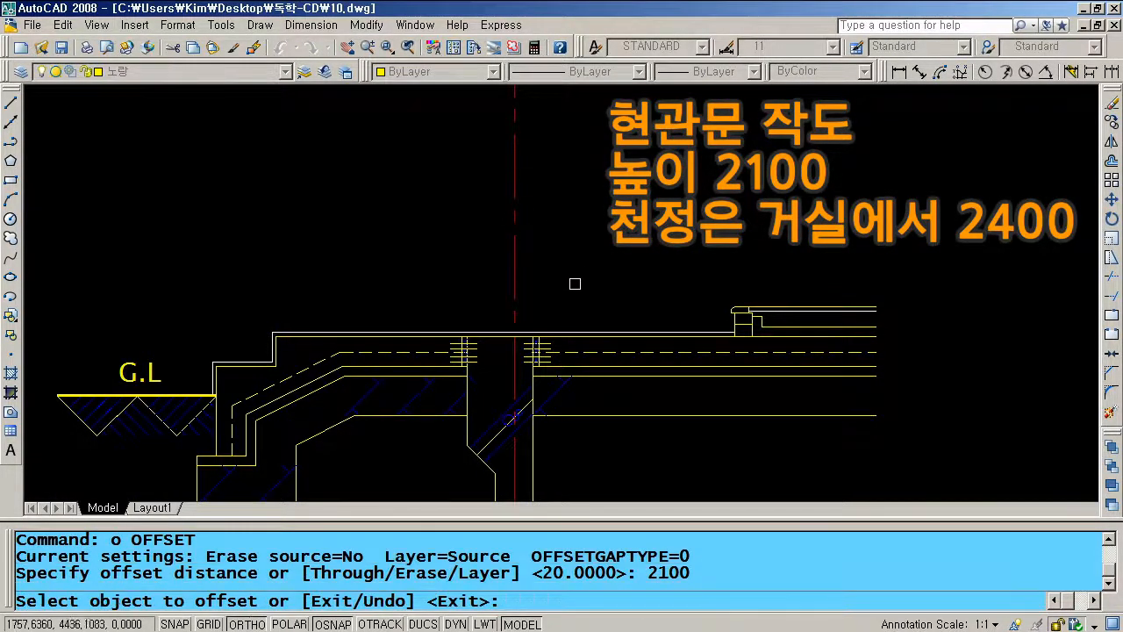
pyautogui.click(579, 334)
pyautogui.click(571, 220)
pyautogui.press('Return')
pyautogui.scroll(-4, 575, 211)
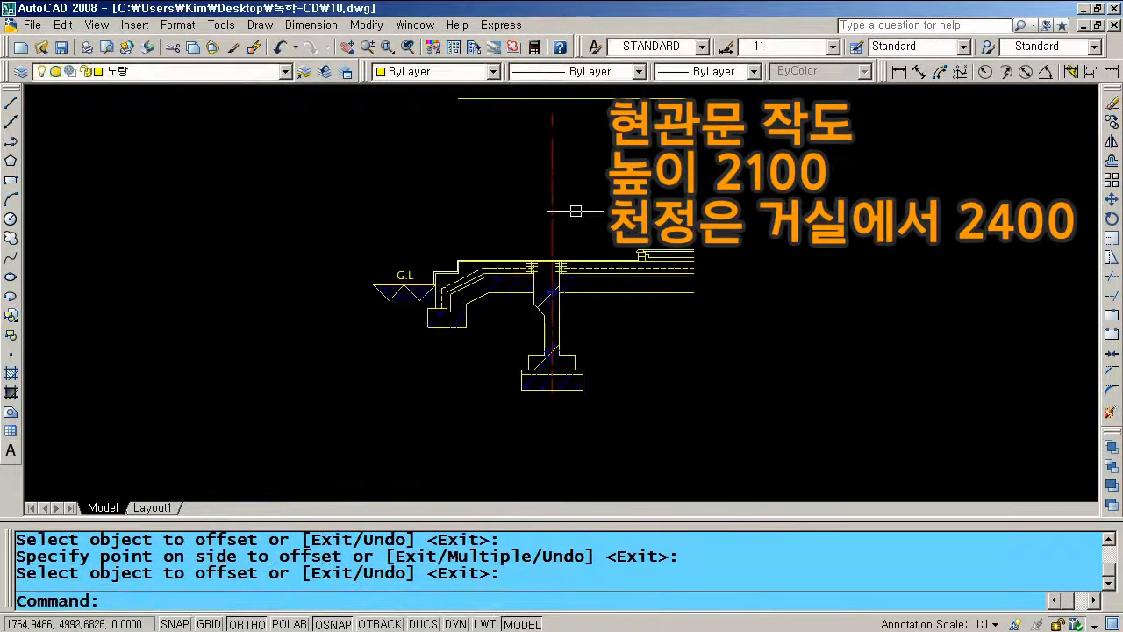
# Offset the uppermost raised floor line 2400 upward to mark the ceiling height
pyautogui.click(348, 47)
pyautogui.moveTo(523, 145); pyautogui.dragTo(521, 272)
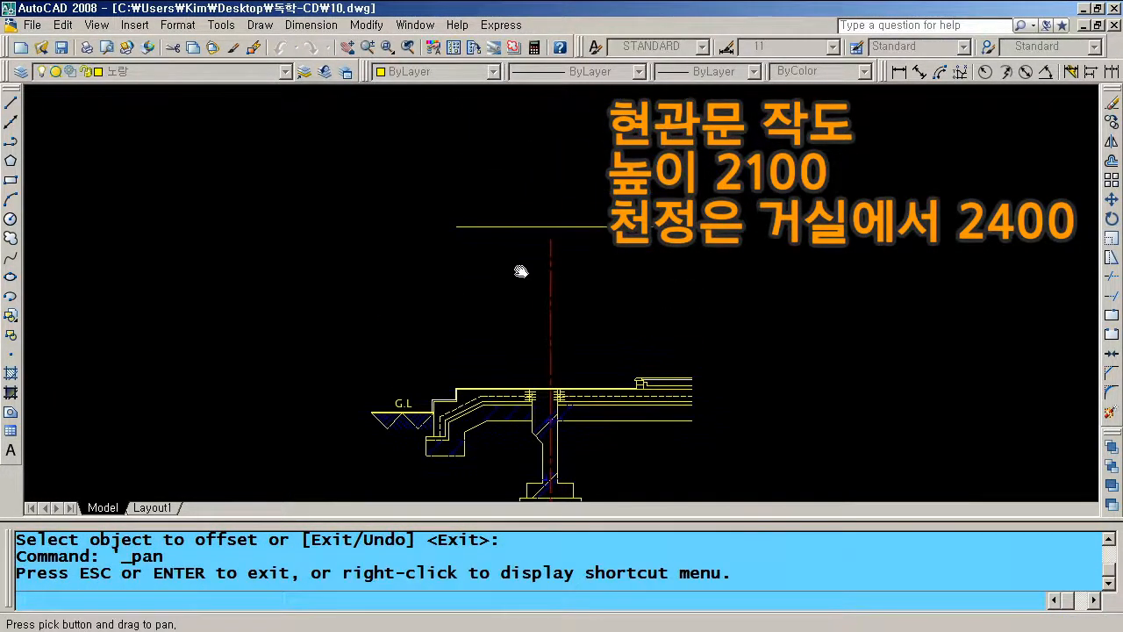
pyautogui.press('Escape')
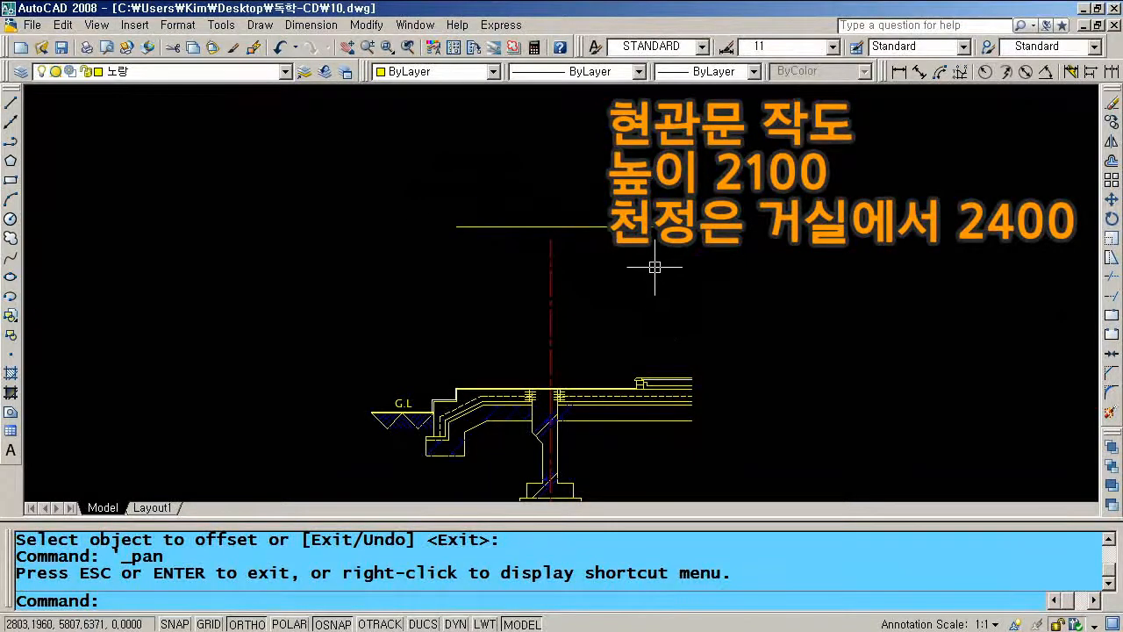
pyautogui.write('o')
pyautogui.press('Return')
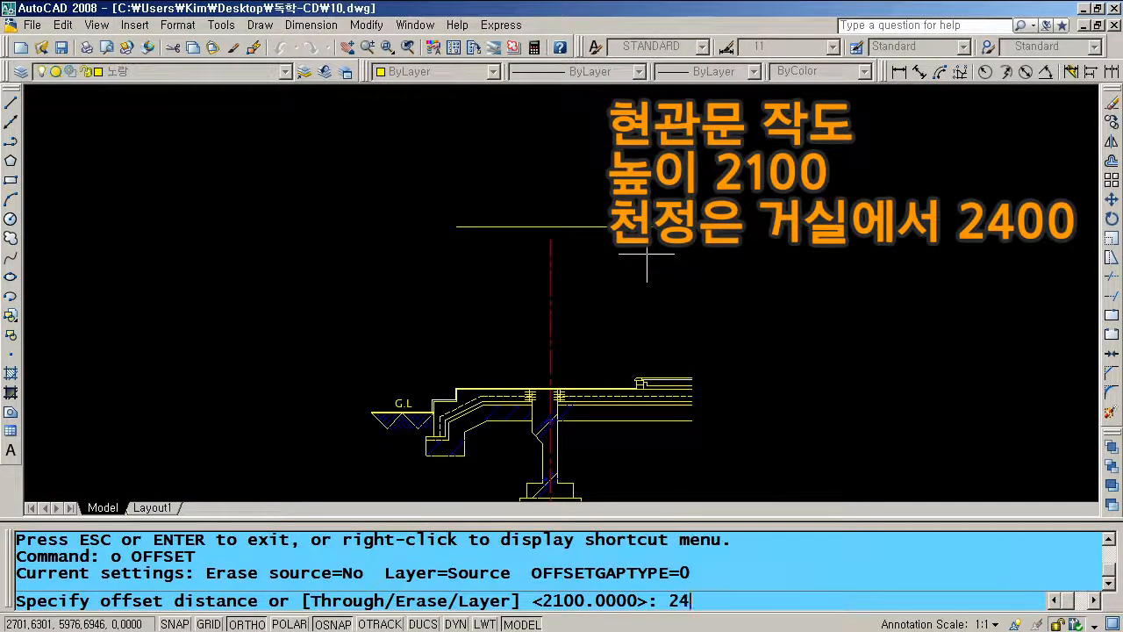
pyautogui.press('Return')
pyautogui.scroll(1, 676, 360)
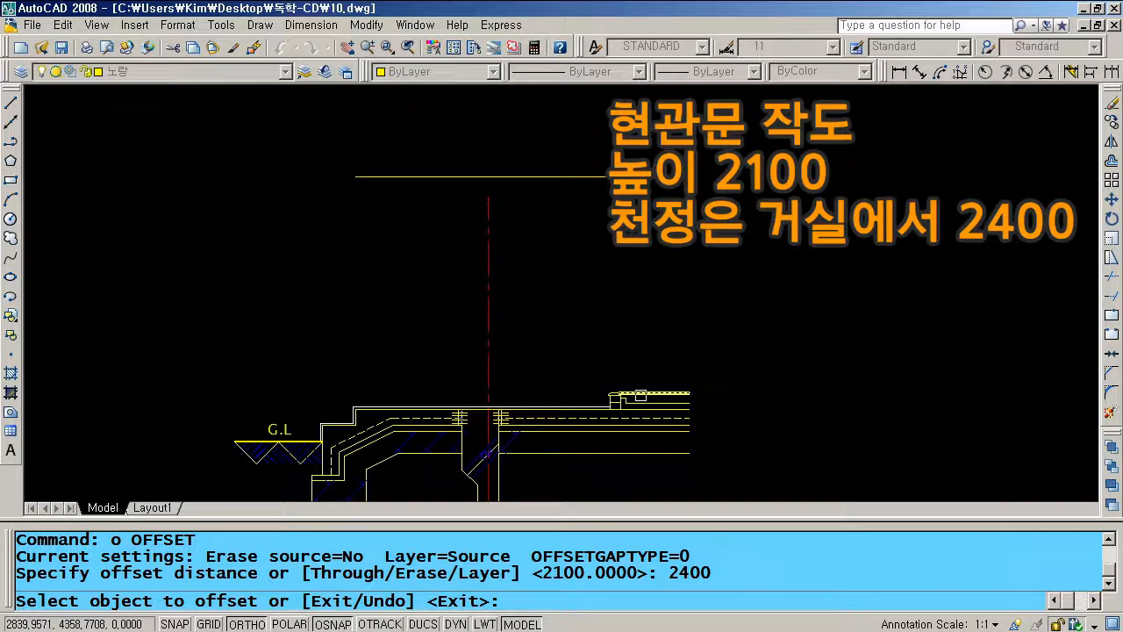
pyautogui.click(641, 390)
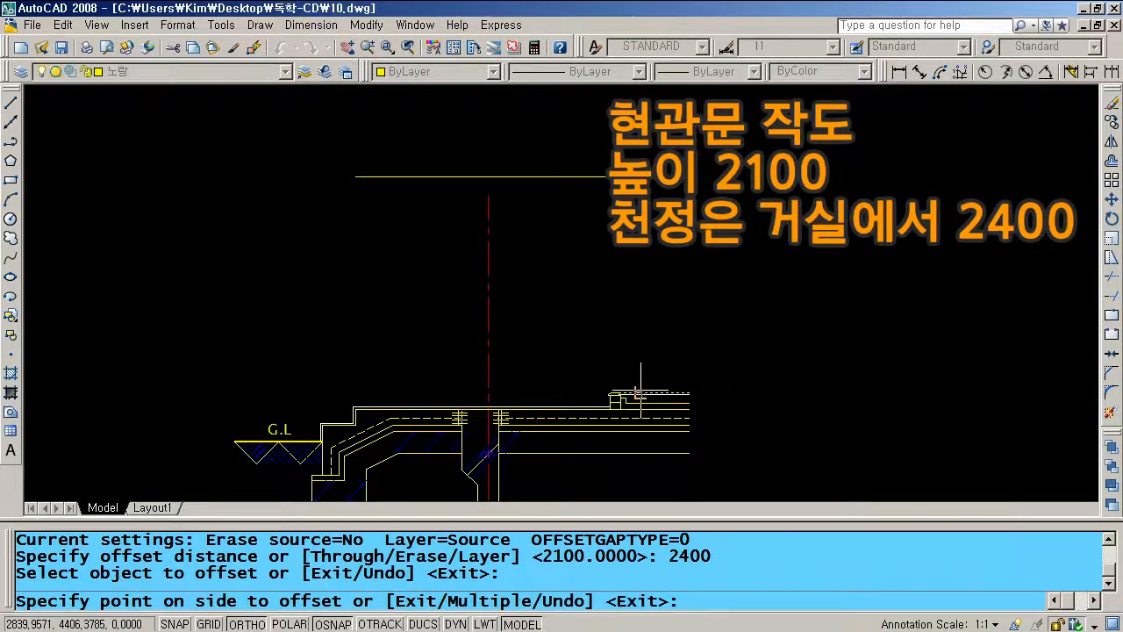
pyautogui.click(599, 123)
pyautogui.press('Return')
# Stretch the ceiling line's left end horizontally past the outer edge of the entrance steps
pyautogui.click(613, 127)
pyautogui.click(619, 128)
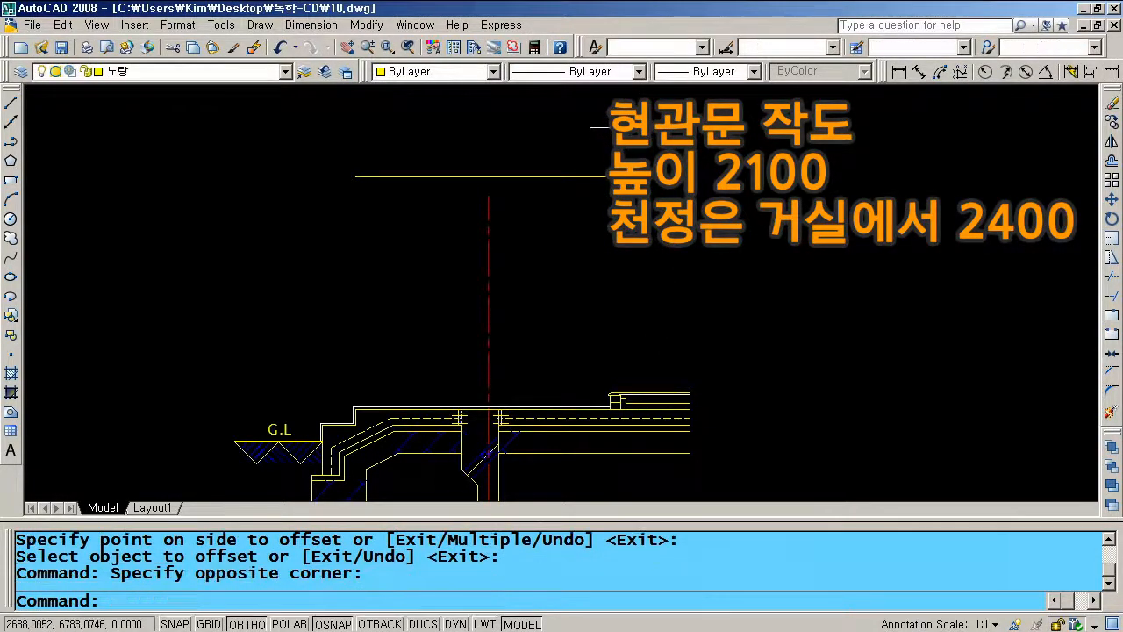
pyautogui.click(619, 127)
pyautogui.click(591, 127)
pyautogui.click(243, 122)
pyautogui.press('Escape')
pyautogui.press('Escape')
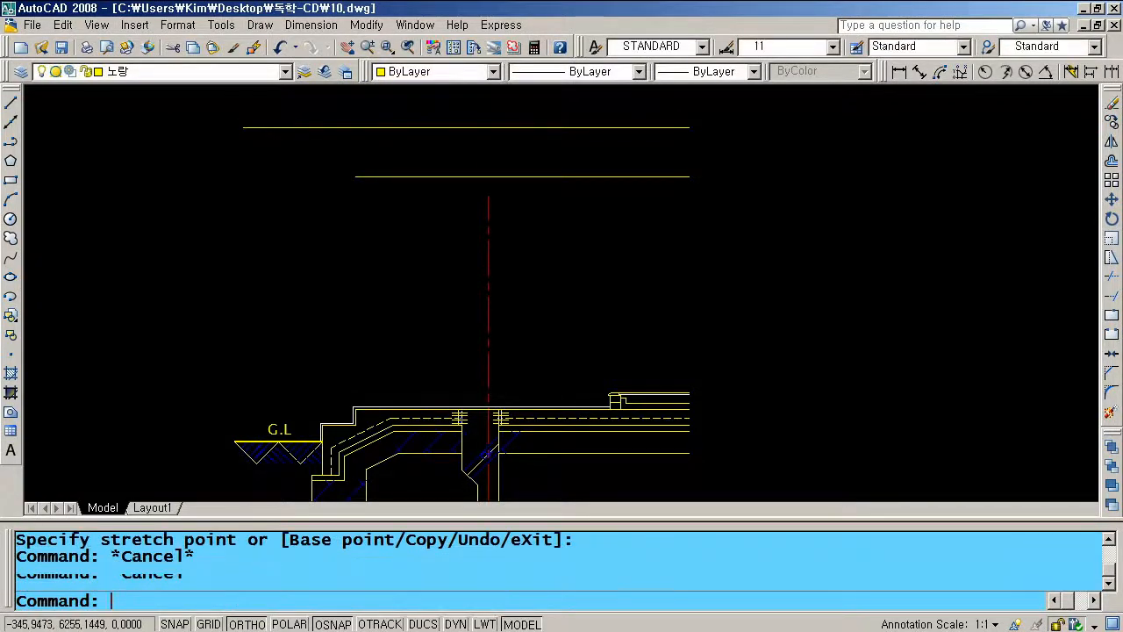
# Draw a vertical line from the lower entrance step's outer top corner up past the ceiling line
pyautogui.write('l')
pyautogui.press('Return')
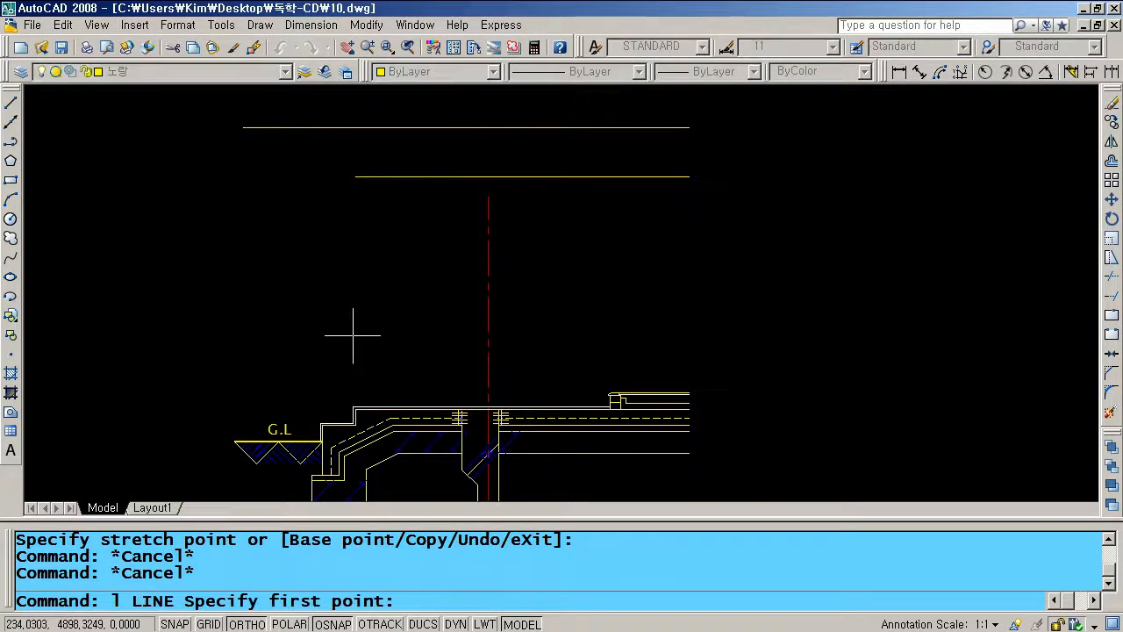
pyautogui.scroll(3, 323, 425)
pyautogui.click(314, 424)
pyautogui.scroll(-4, 316, 325)
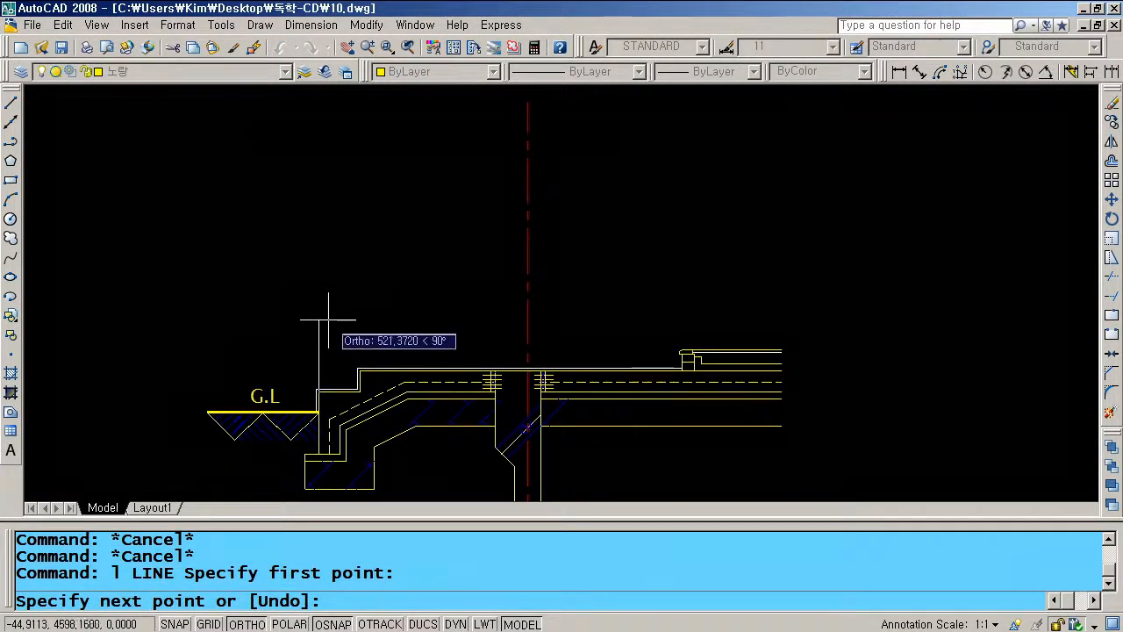
pyautogui.click(332, 164)
pyautogui.press('Return')
pyautogui.scroll(3, 316, 188)
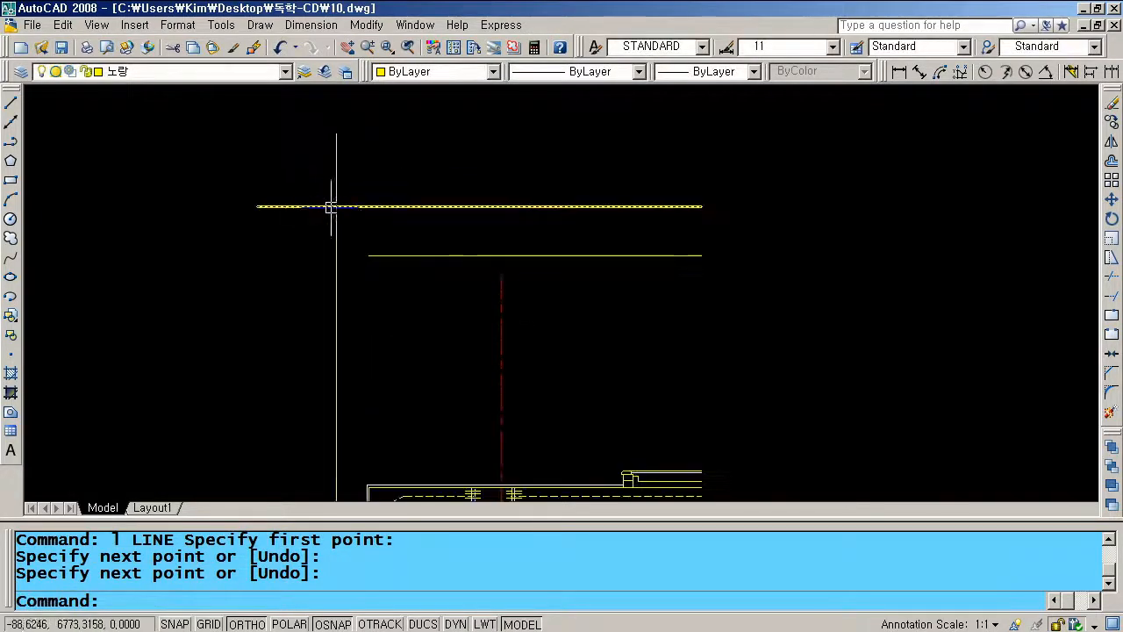
# Trim the ceiling line beyond the outer vertical line and that vertical line below the ceiling line
pyautogui.write('tr')
pyautogui.press('Return')
pyautogui.click(356, 246)
pyautogui.click(316, 183)
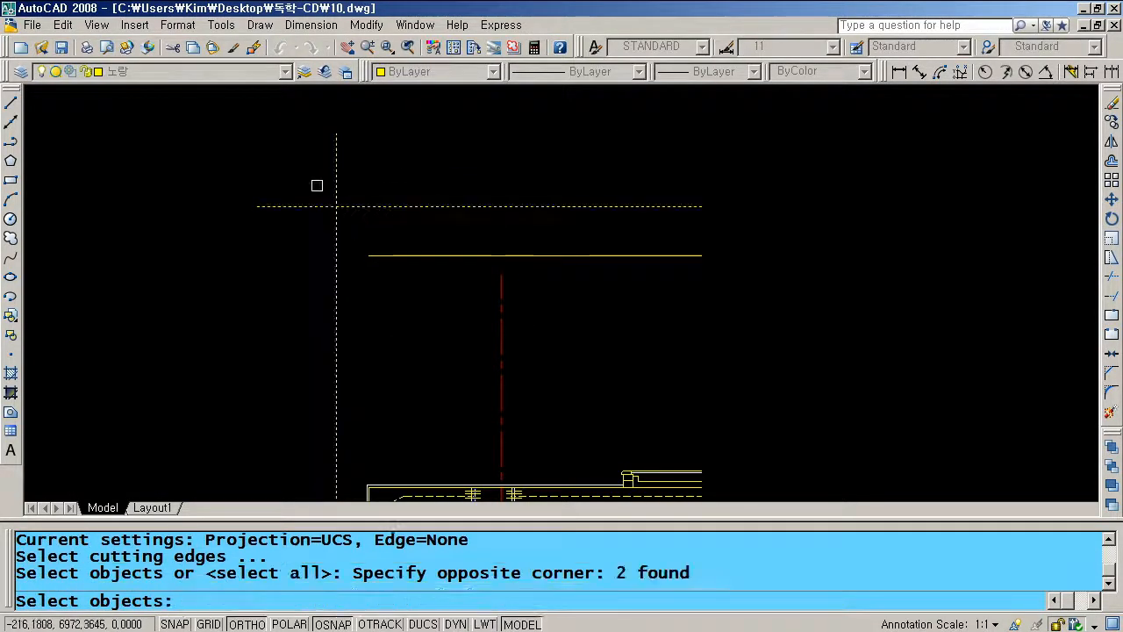
pyautogui.press('Return')
pyautogui.click(316, 208)
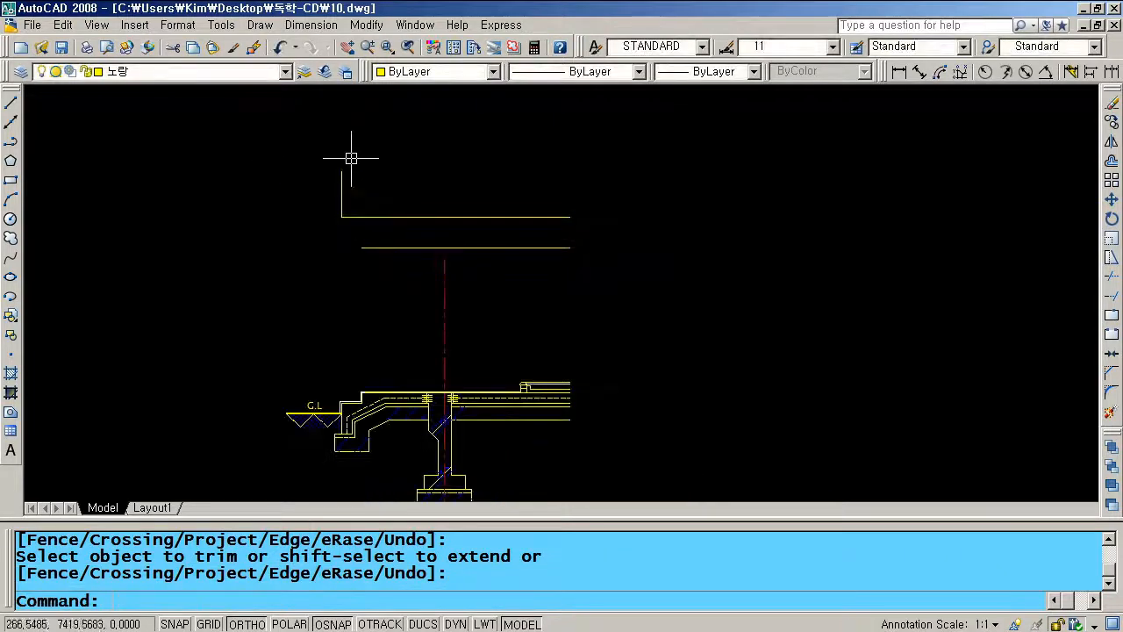
# Draw a vertical line from the foundation wall's inner face straight up past the ceiling line
pyautogui.scroll(3, 351, 189)
pyautogui.scroll(-4, 421, 176)
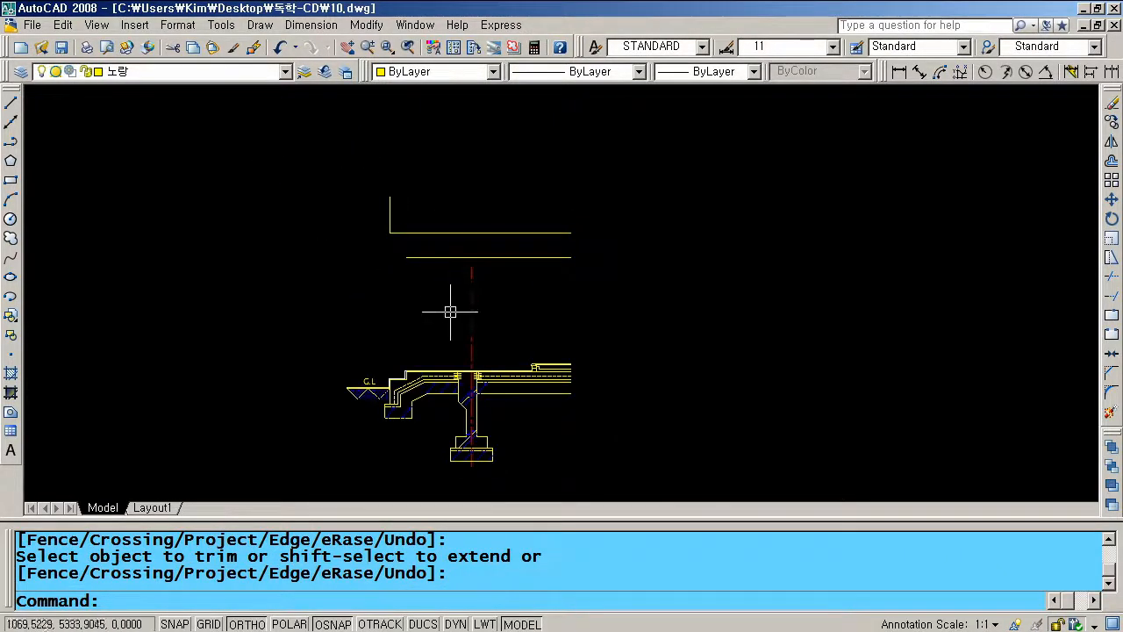
pyautogui.scroll(2, 451, 311)
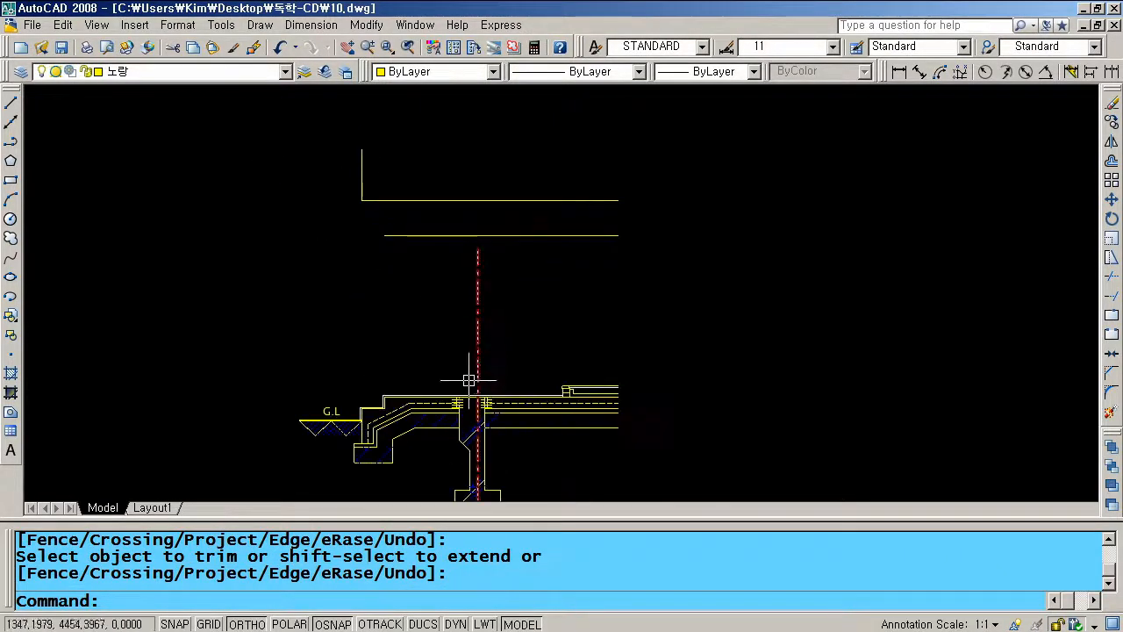
pyautogui.write('l')
pyautogui.press('Return')
pyautogui.click(483, 444)
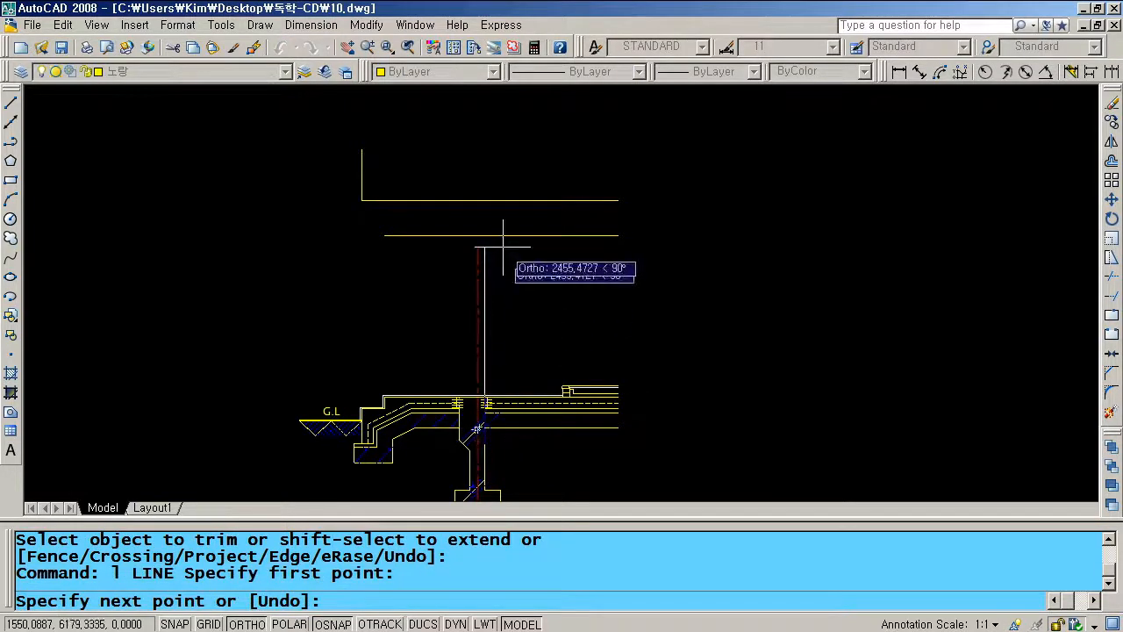
pyautogui.click(484, 124)
pyautogui.press('Return')
# Draw a second vertical line from the foundation wall's outer face up past the ceiling line
pyautogui.press('Return')
pyautogui.scroll(3, 458, 412)
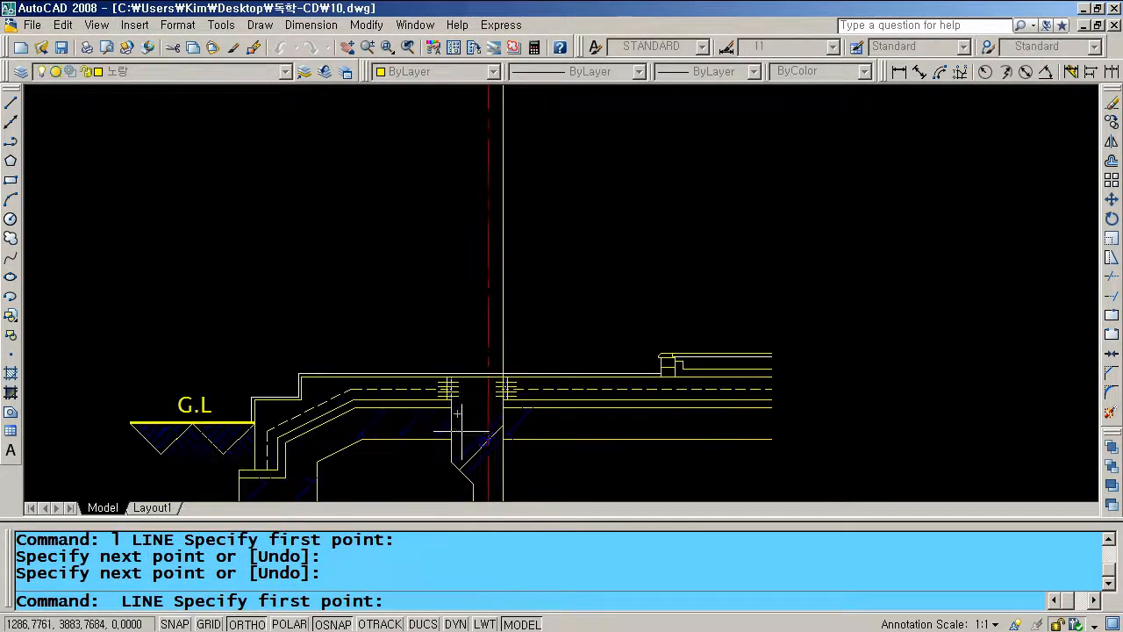
pyautogui.click(458, 404)
pyautogui.scroll(-4, 474, 254)
pyautogui.click(458, 123)
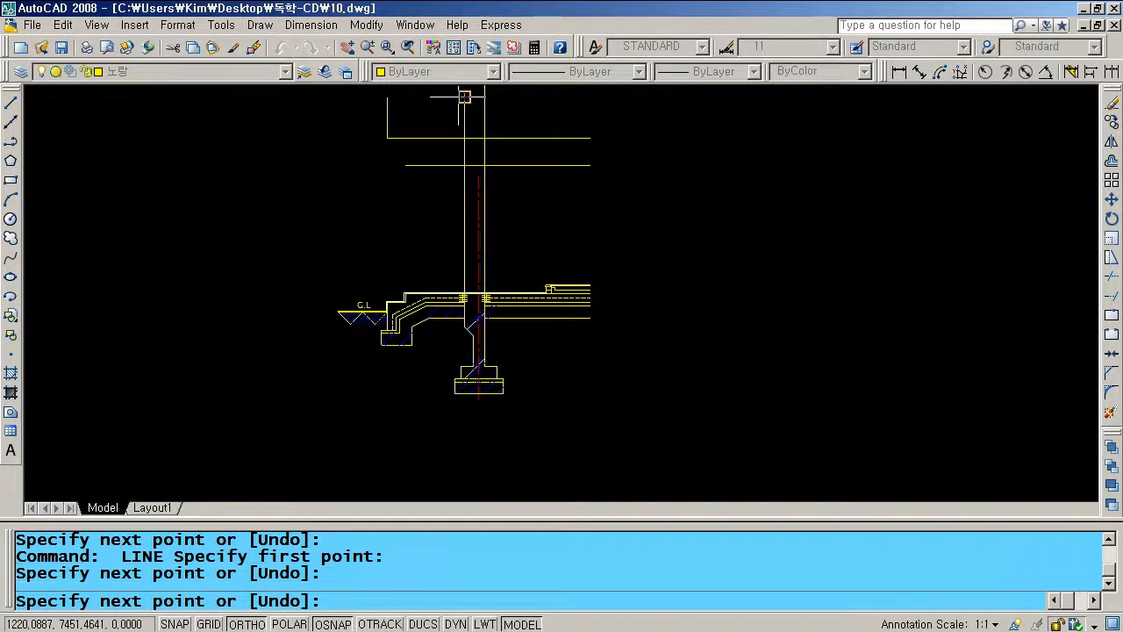
pyautogui.press('Return')
# Trim both wall face lines below the ceiling line, using the ceiling line as the cutting edge
pyautogui.click(348, 47)
pyautogui.moveTo(462, 146); pyautogui.dragTo(465, 217)
pyautogui.scroll(3, 465, 217)
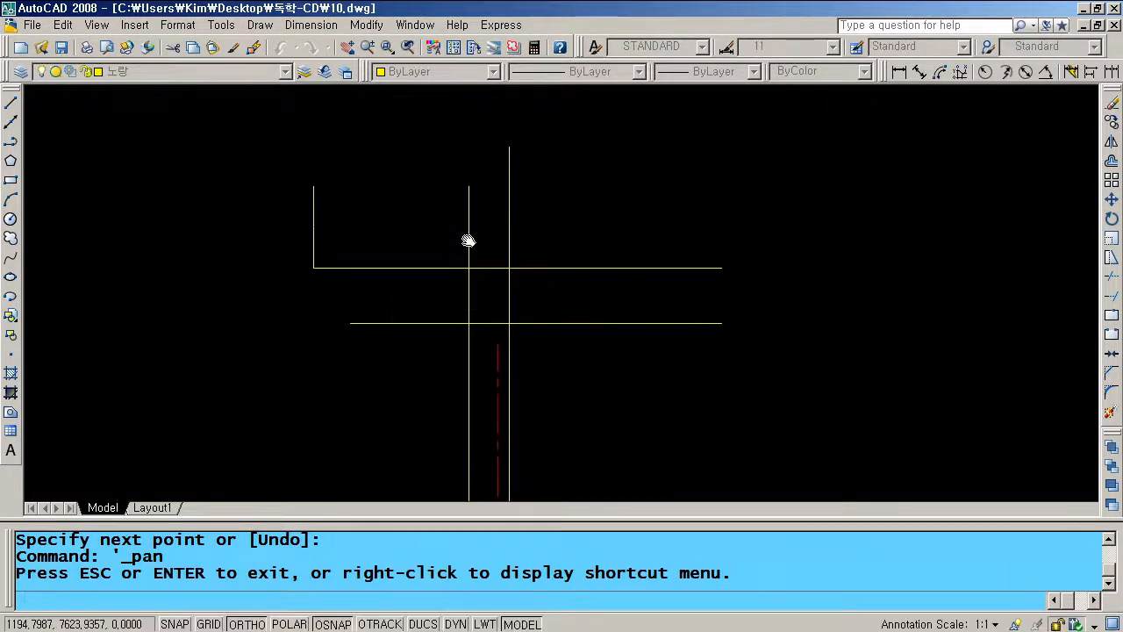
pyautogui.press('Escape')
pyautogui.write('tr')
pyautogui.press('Return')
pyautogui.click(523, 267)
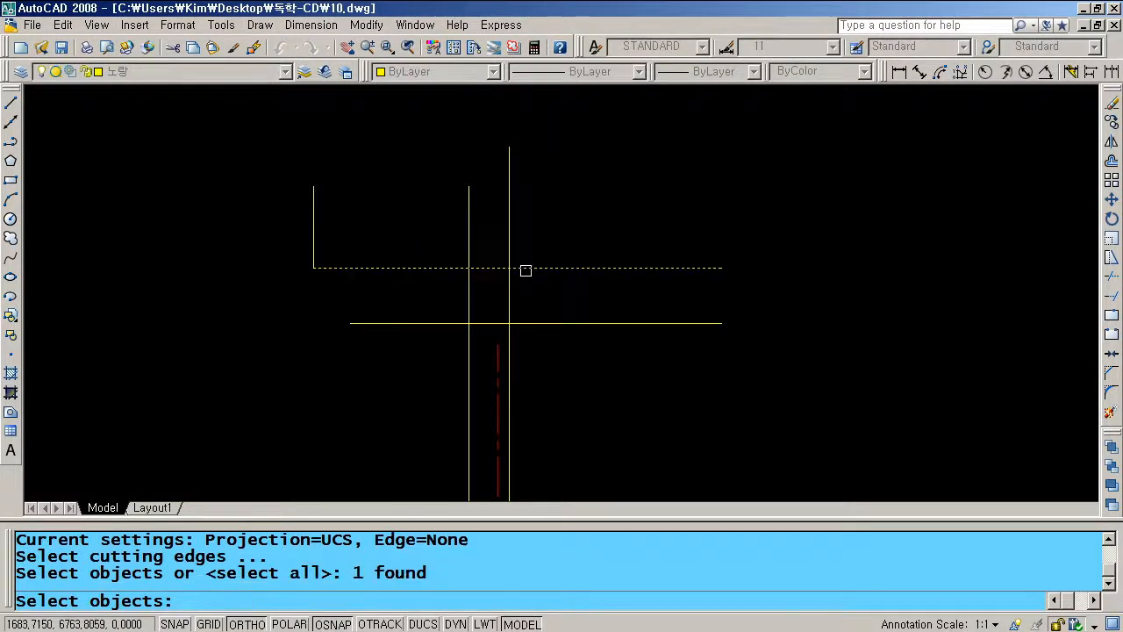
pyautogui.press('Return')
pyautogui.click(510, 291)
pyautogui.click(462, 293)
pyautogui.click(464, 293)
pyautogui.click(467, 295)
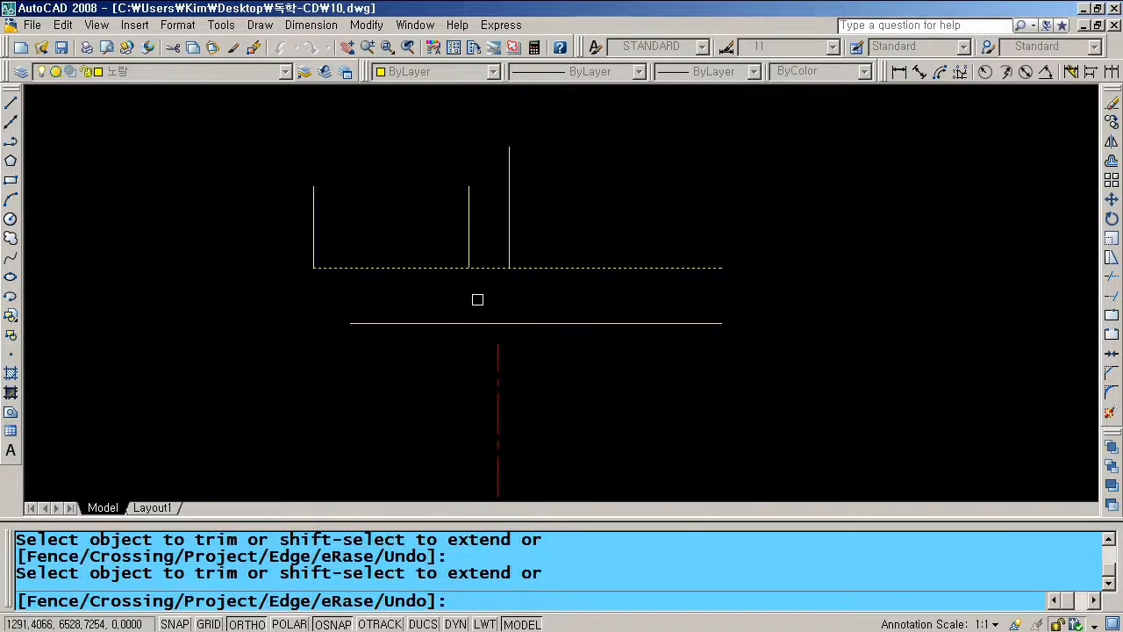
pyautogui.press('Return')
# Offset the ceiling line 120 upward to form the top of the entrance canopy slab
pyautogui.scroll(-4, 526, 321)
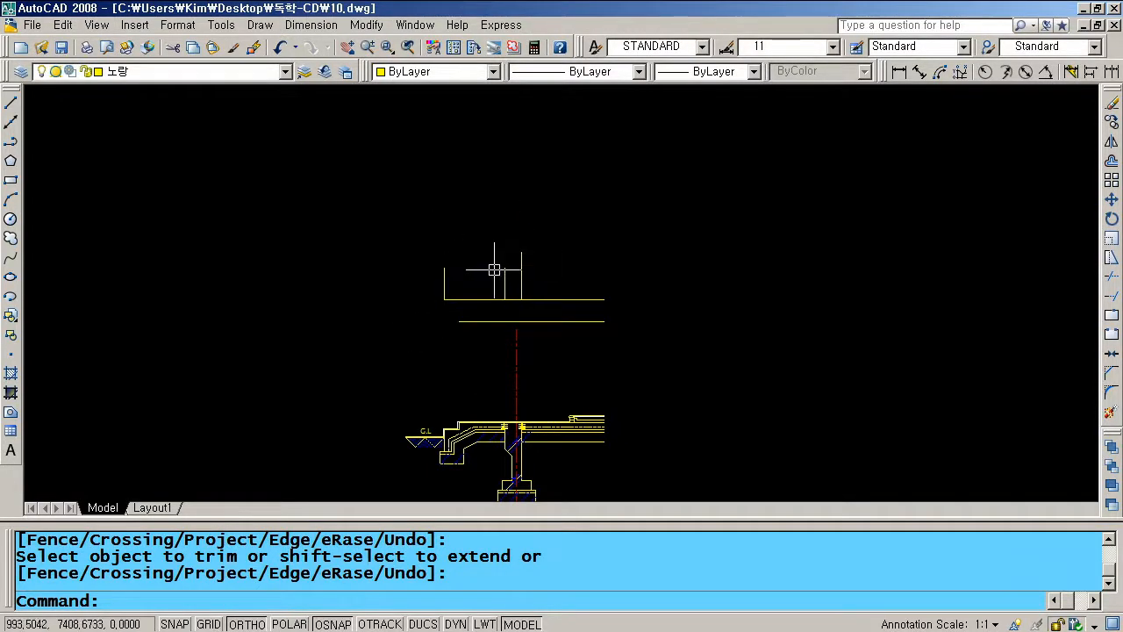
pyautogui.scroll(3, 492, 276)
pyautogui.scroll(3, 485, 293)
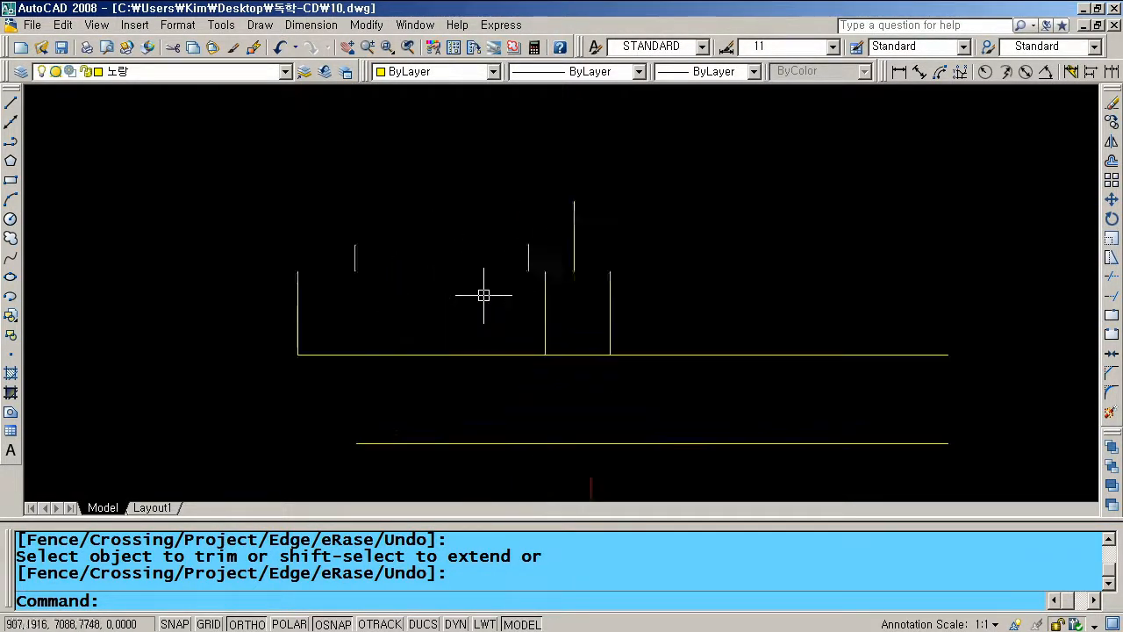
pyautogui.write('o')
pyautogui.press('Return')
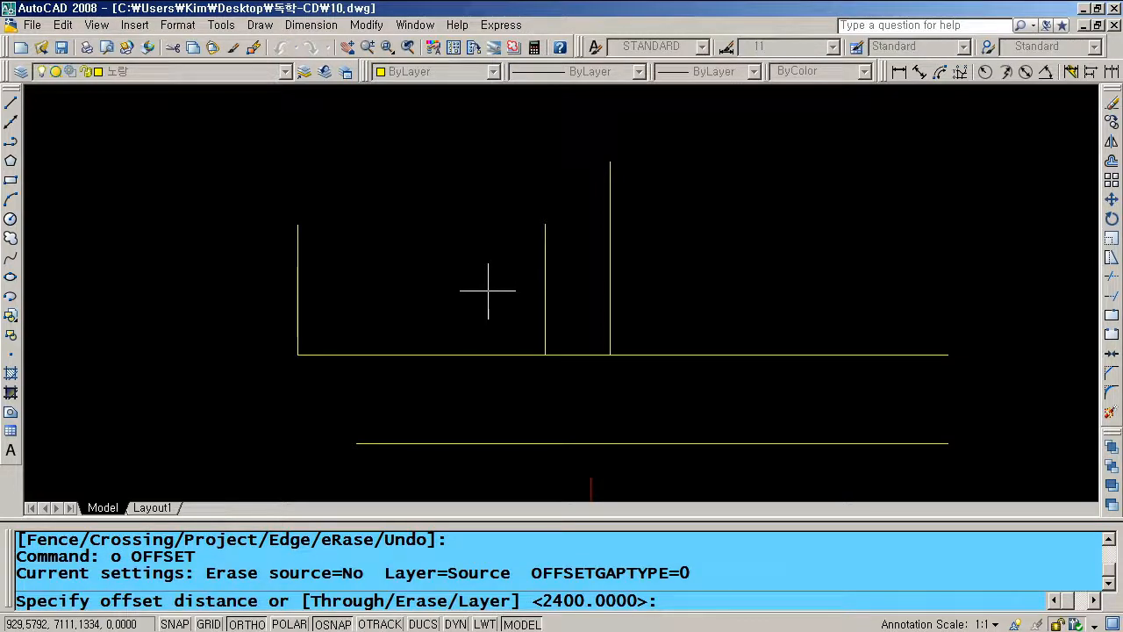
pyautogui.write('120')
pyautogui.press('Return')
pyautogui.click(476, 356)
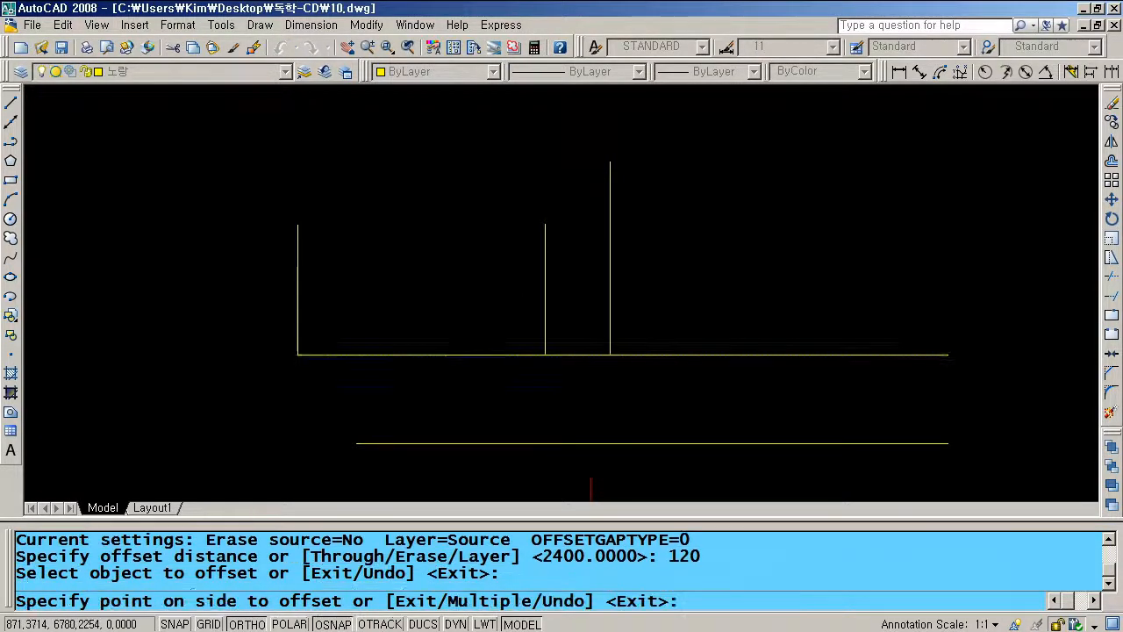
pyautogui.click(469, 301)
pyautogui.press('Return')
# Fillet the canopy's upper line to the outer wall line and its lower line to the inner wall line with radius 0
pyautogui.write('f')
pyautogui.press('Return')
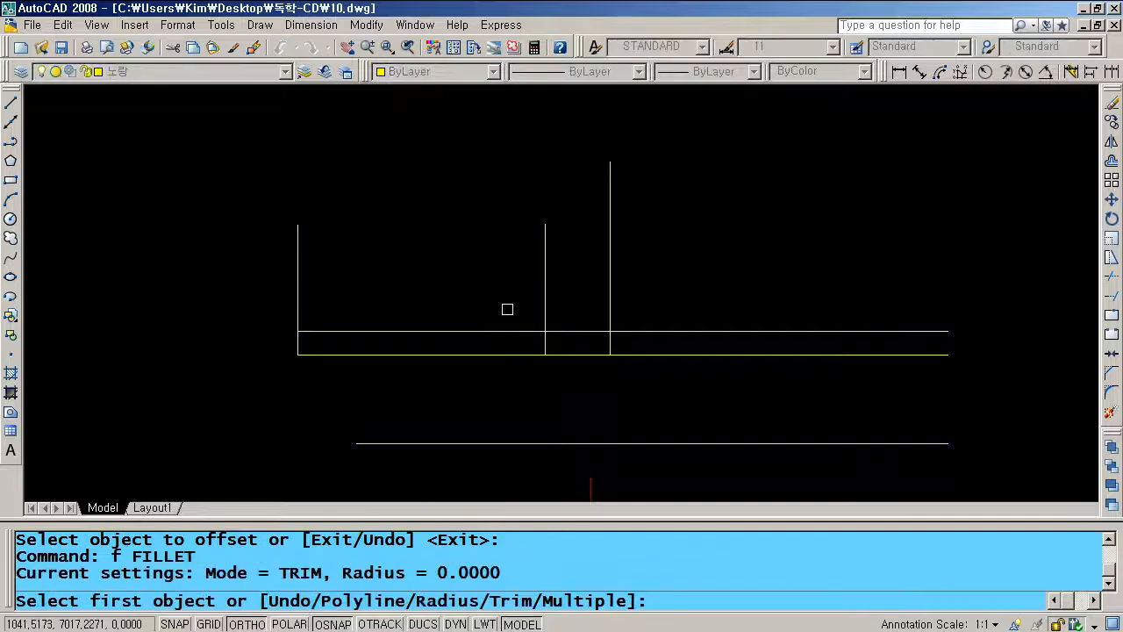
pyautogui.click(514, 328)
pyautogui.click(543, 305)
pyautogui.press('Return')
pyautogui.click(557, 354)
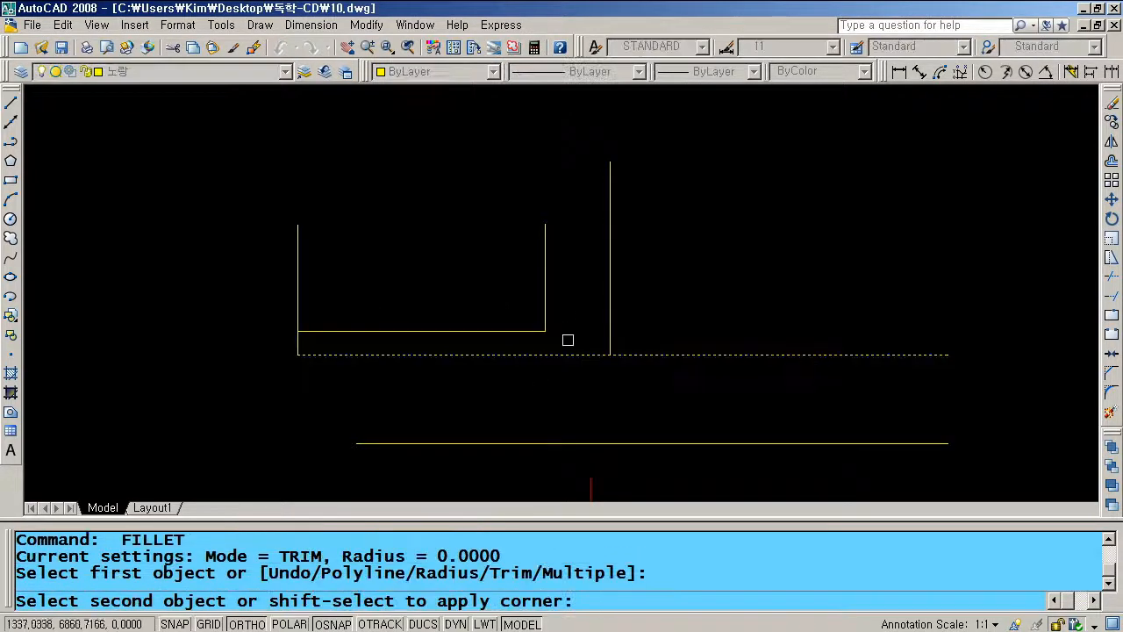
pyautogui.click(609, 314)
# Fillet the canopy's upper line with the vertical line at its outer end to close that end
pyautogui.press('Return')
pyautogui.click(424, 331)
pyautogui.click(299, 343)
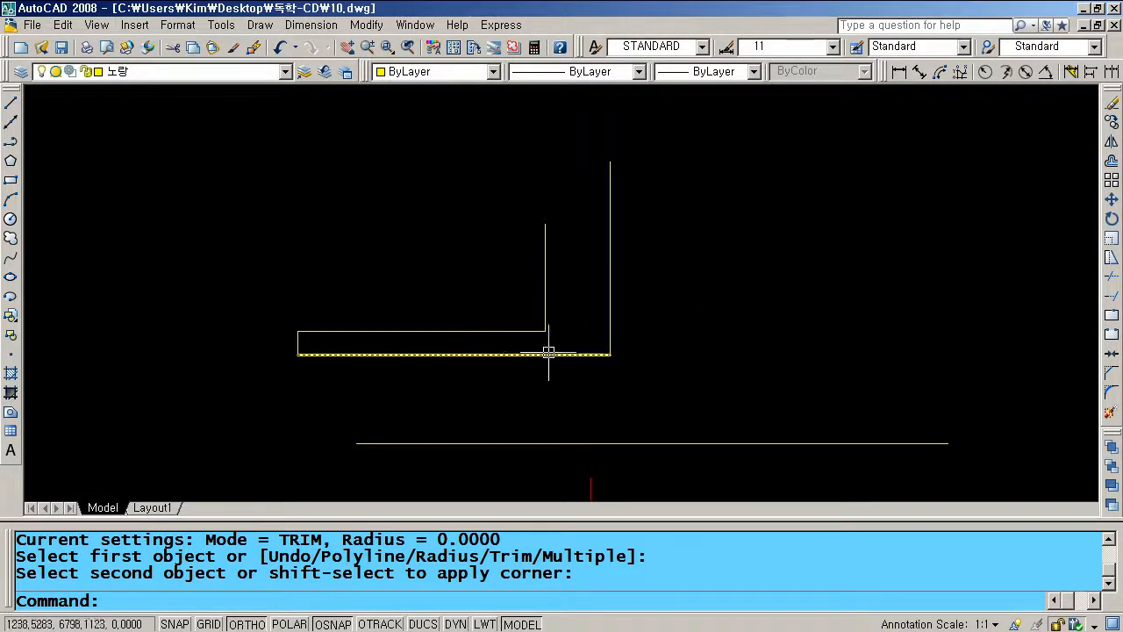
# Copy the two stacked brick rectangles at the raised floor edge onto the canopy slab's outer top corner
pyautogui.scroll(-3, 547, 353)
pyautogui.click(348, 46)
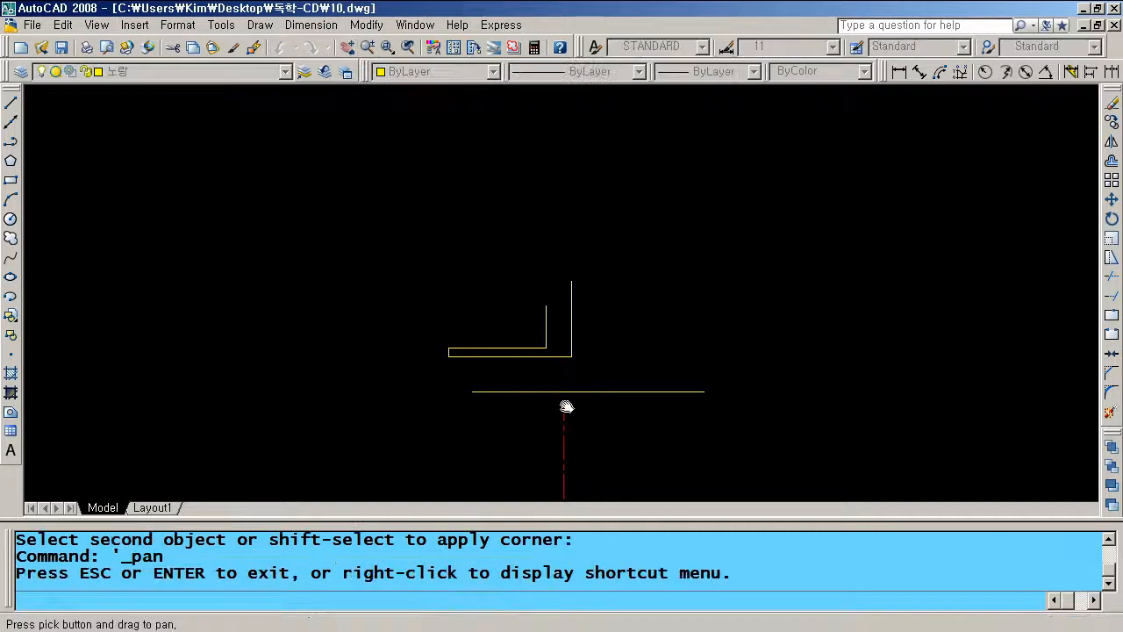
pyautogui.moveTo(574, 464); pyautogui.dragTo(554, 350)
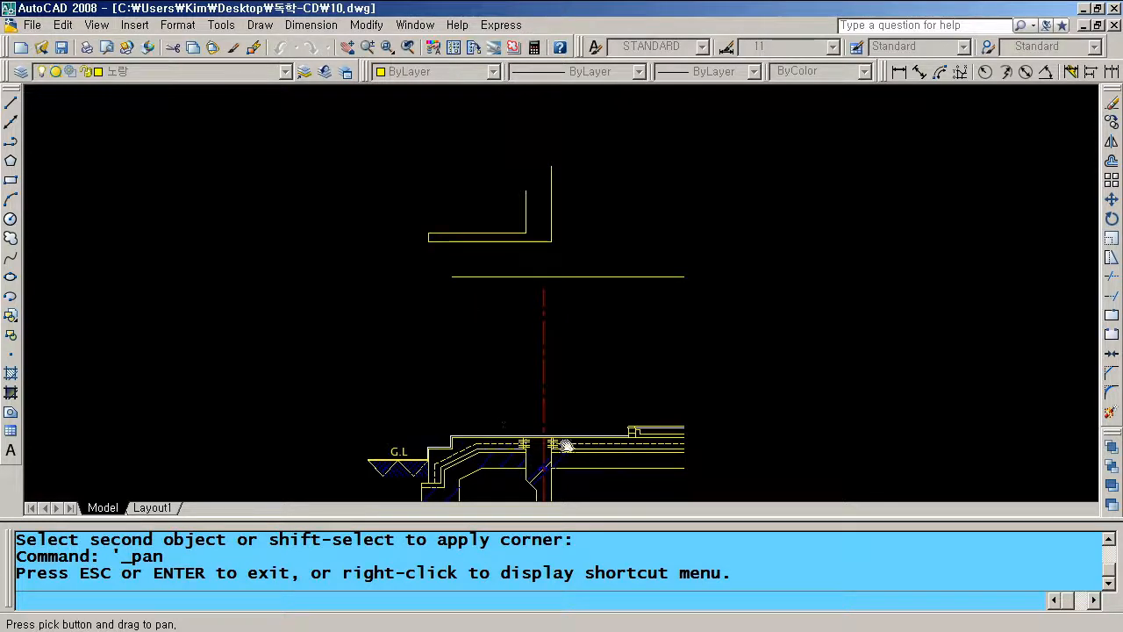
pyautogui.press('Escape')
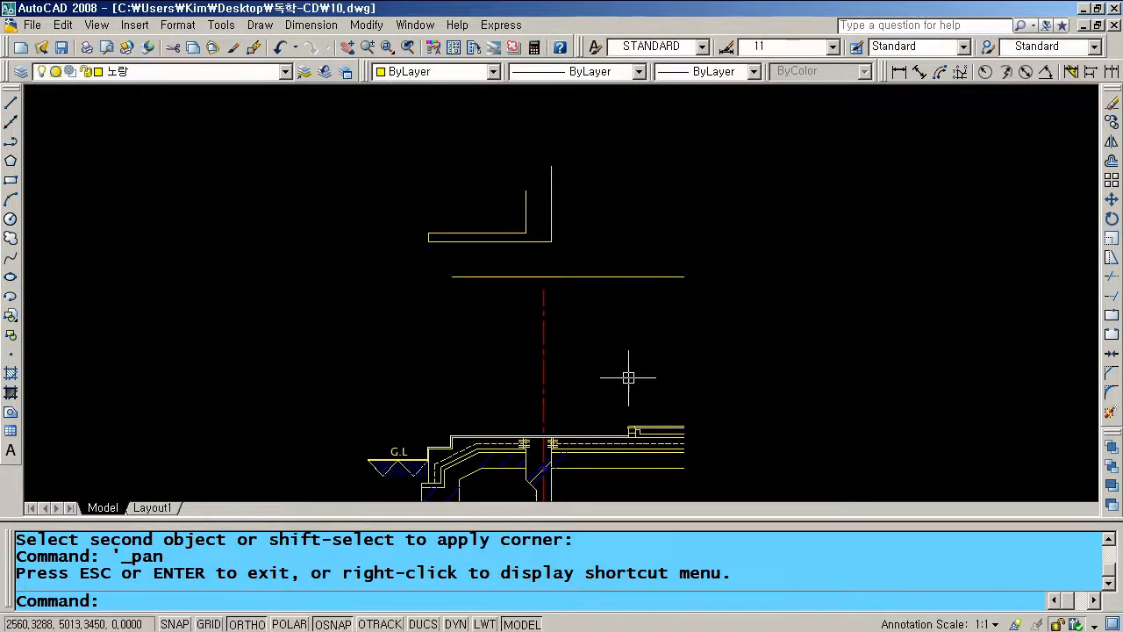
pyautogui.scroll(4, 618, 430)
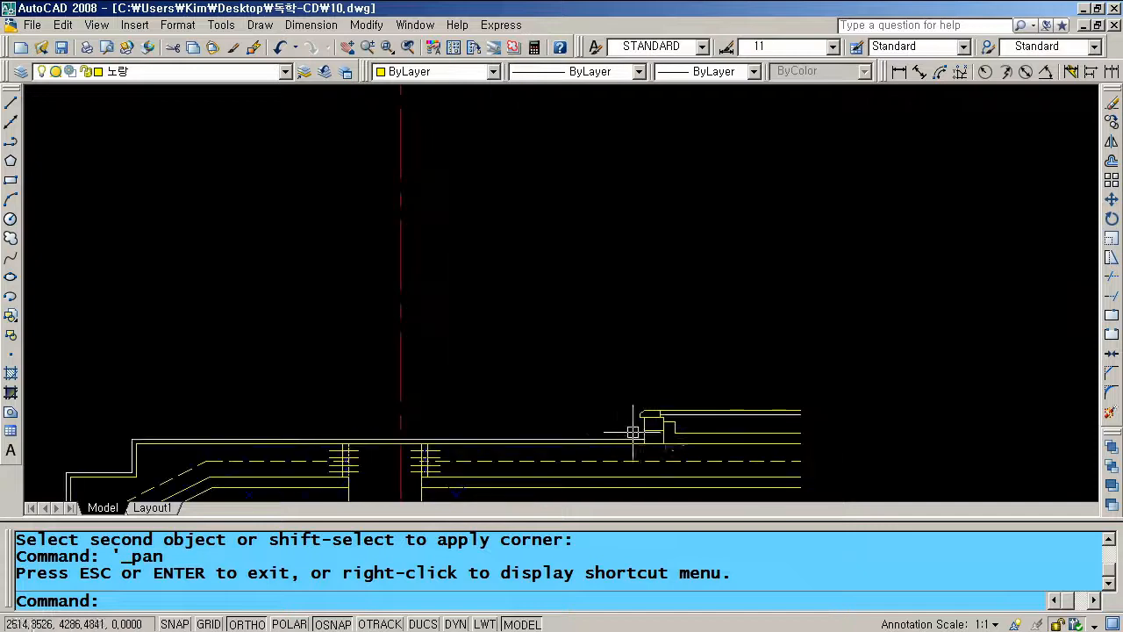
pyautogui.write('cc')
pyautogui.press('Return')
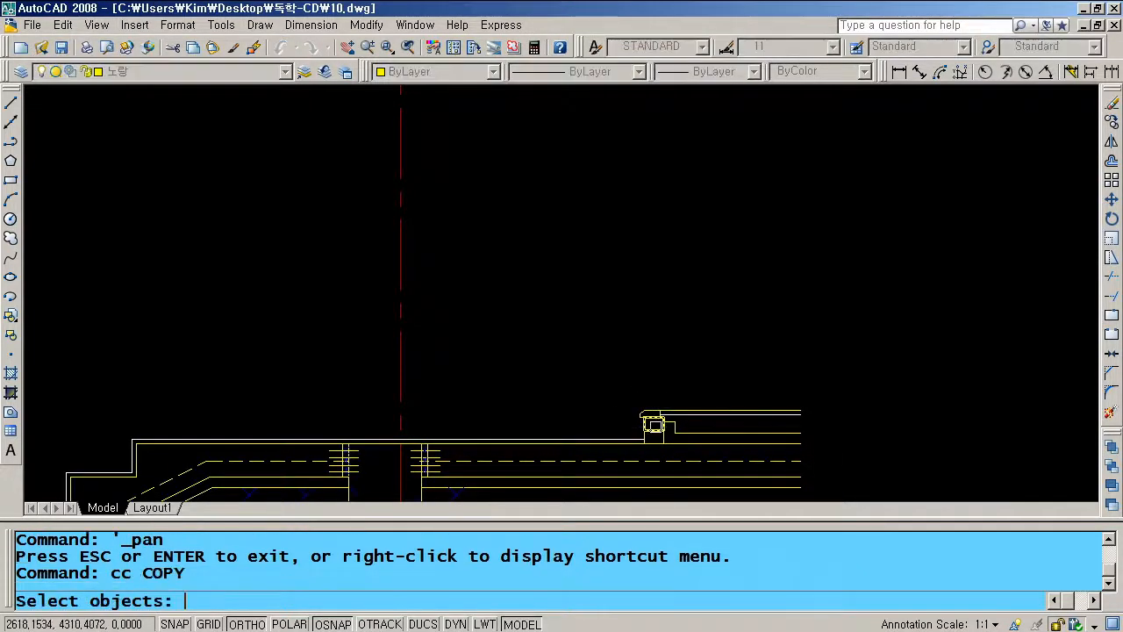
pyautogui.scroll(5, 657, 429)
pyautogui.click(616, 418)
pyautogui.click(594, 425)
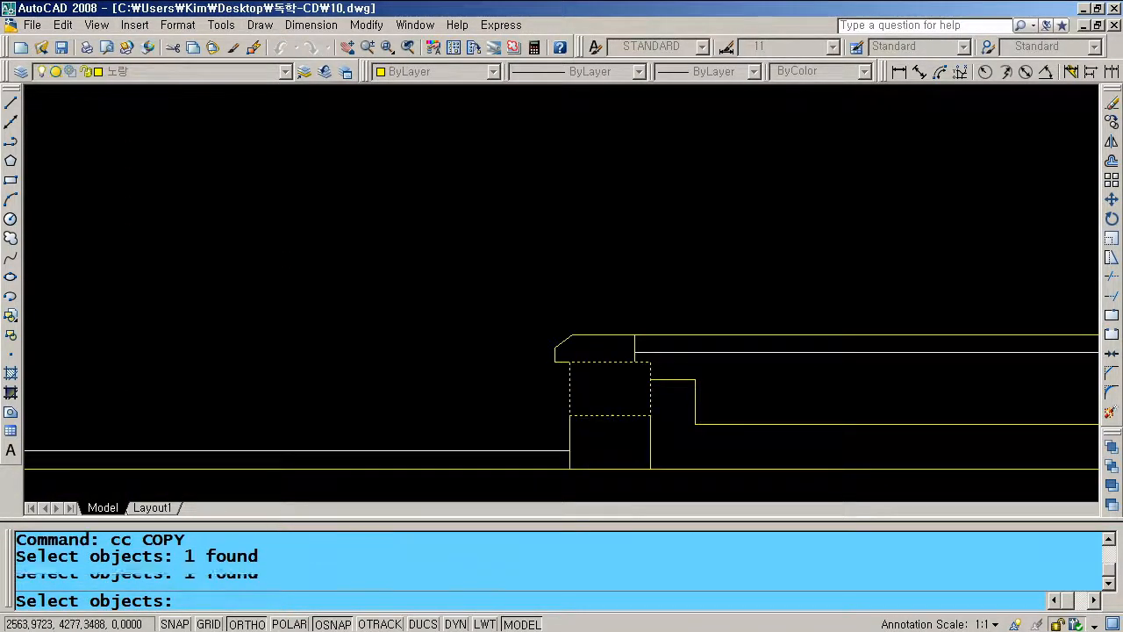
pyautogui.press('Return')
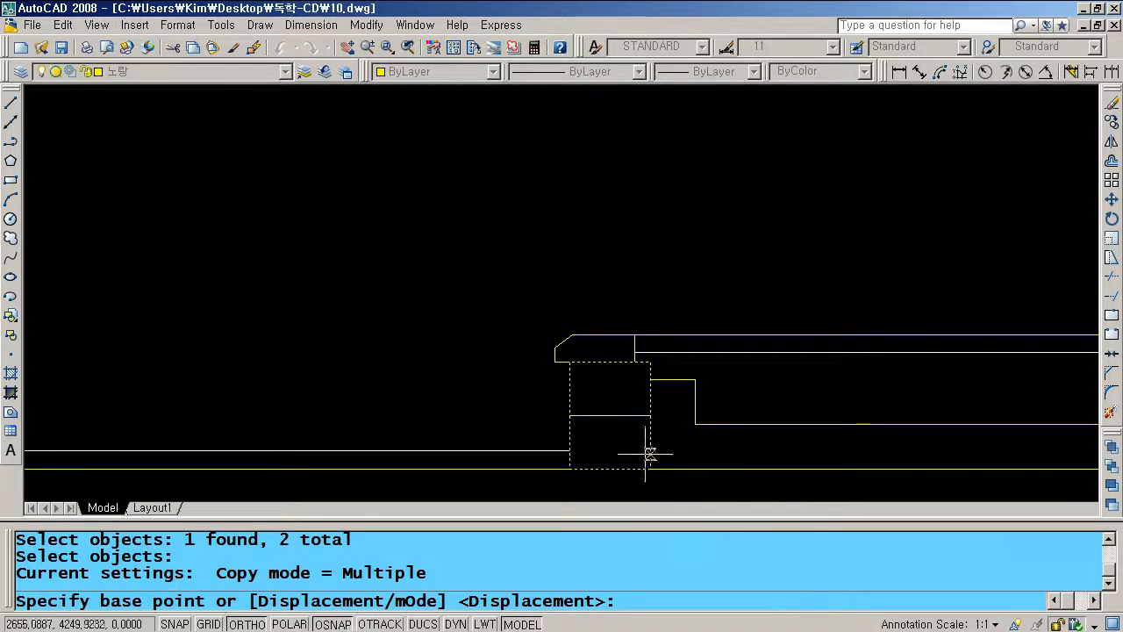
pyautogui.click(570, 467)
pyautogui.scroll(-4, 584, 464)
pyautogui.scroll(5, 386, 254)
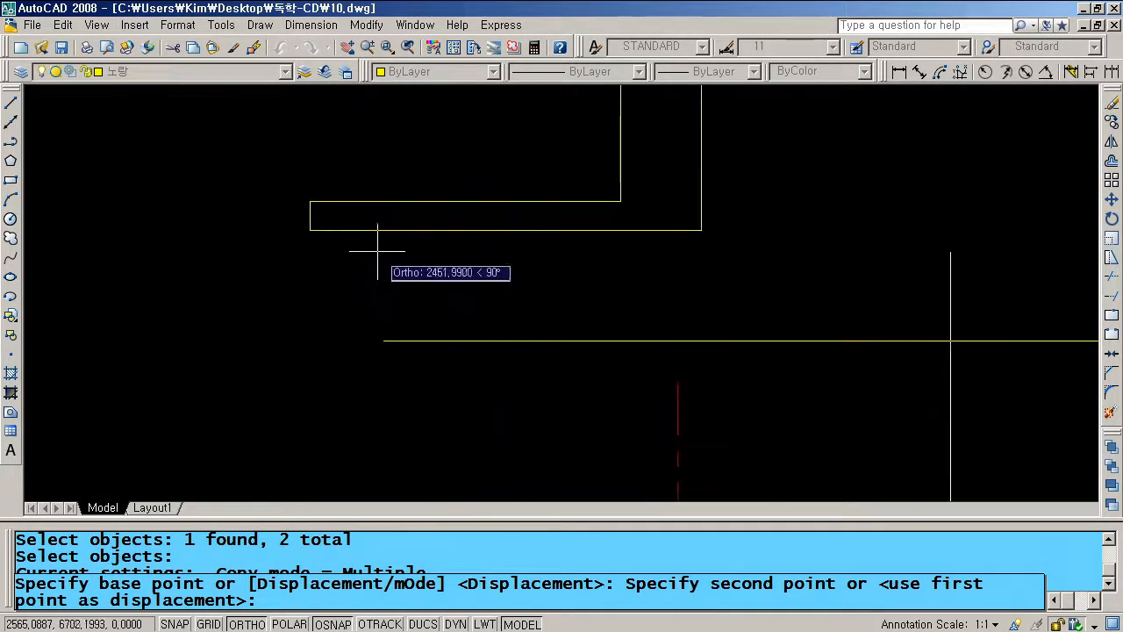
pyautogui.click(309, 201)
pyautogui.press('Return')
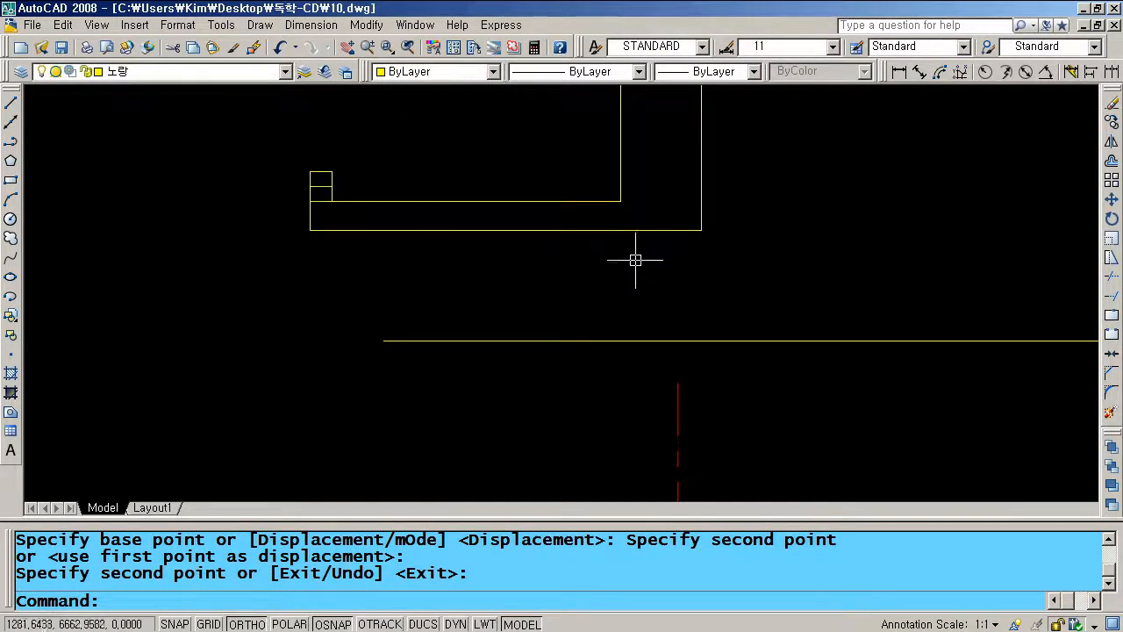
# Draw a vertical line upward from the entrance slab's top at the foundation wall's outer face
pyautogui.click(361, 50)
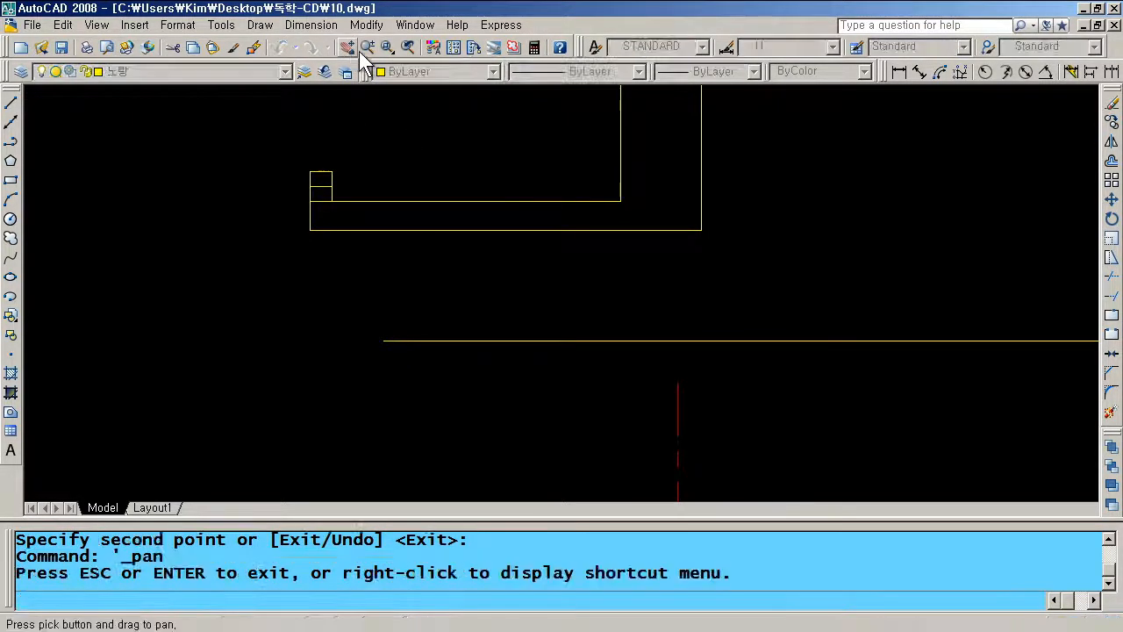
pyautogui.moveTo(598, 342); pyautogui.dragTo(473, 220)
pyautogui.moveTo(630, 287)
pyautogui.mouseDown()
pyautogui.moveTo(665, 306)
pyautogui.moveTo(645, 289)
pyautogui.moveTo(630, 225)
pyautogui.mouseUp()
pyautogui.scroll(-2, 647, 290)
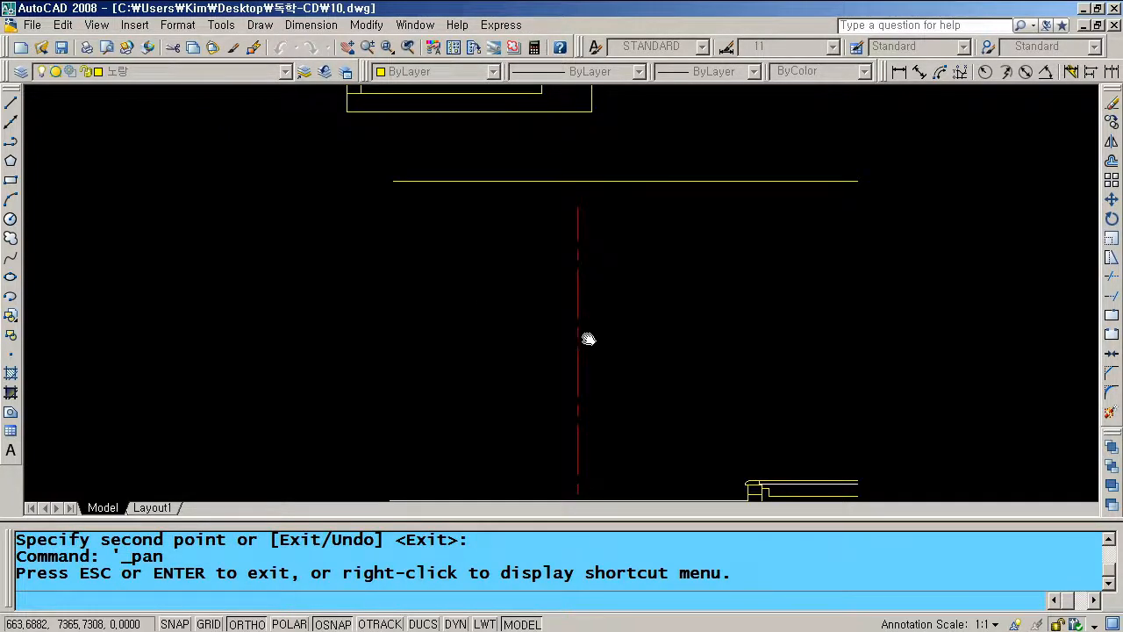
pyautogui.press('Escape')
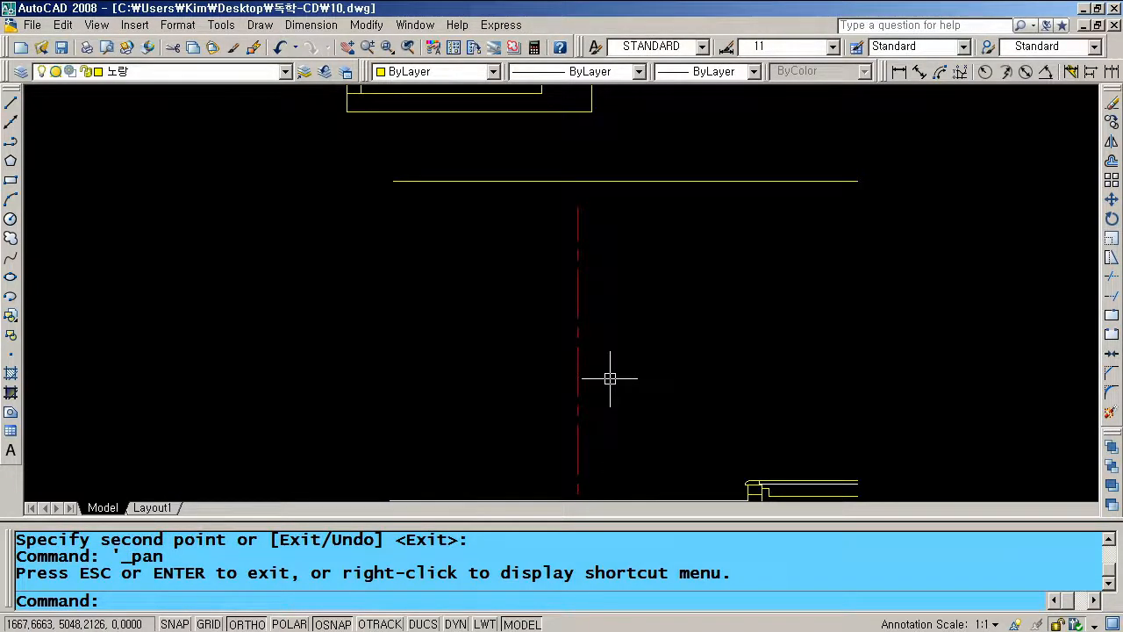
pyautogui.scroll(-3, 605, 369)
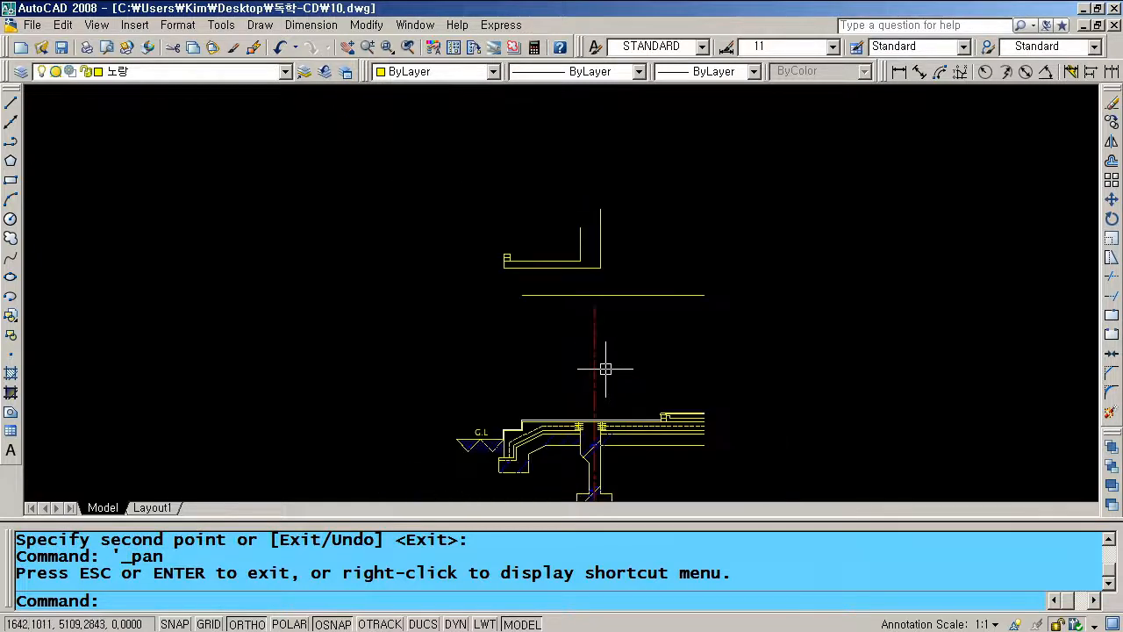
pyautogui.scroll(2, 583, 409)
pyautogui.scroll(5, 575, 424)
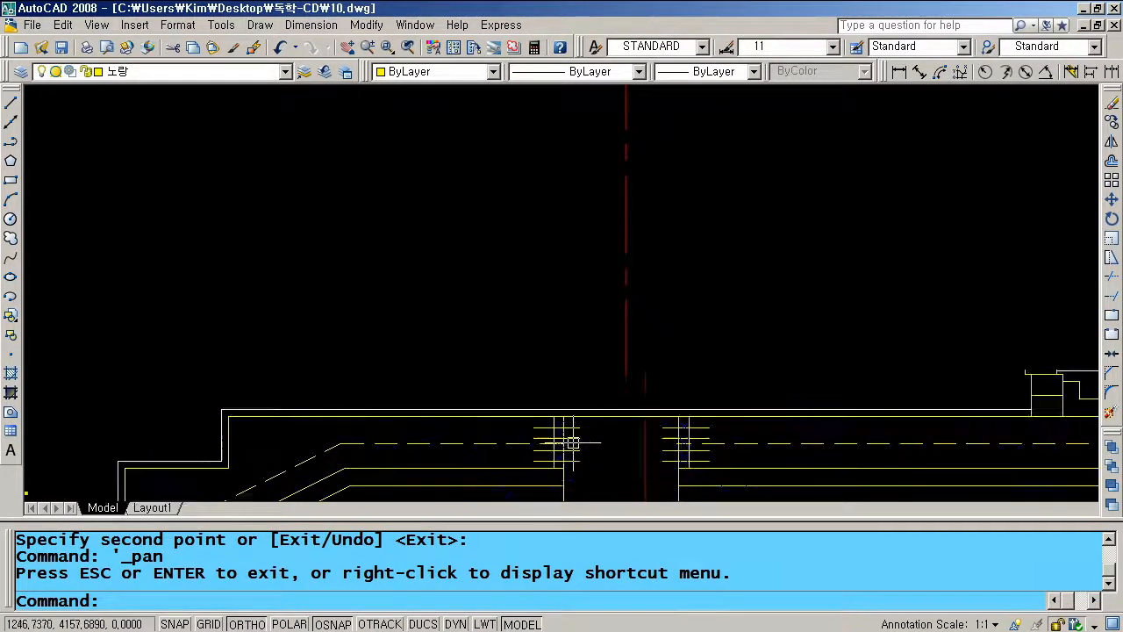
pyautogui.write('l')
pyautogui.press('Return')
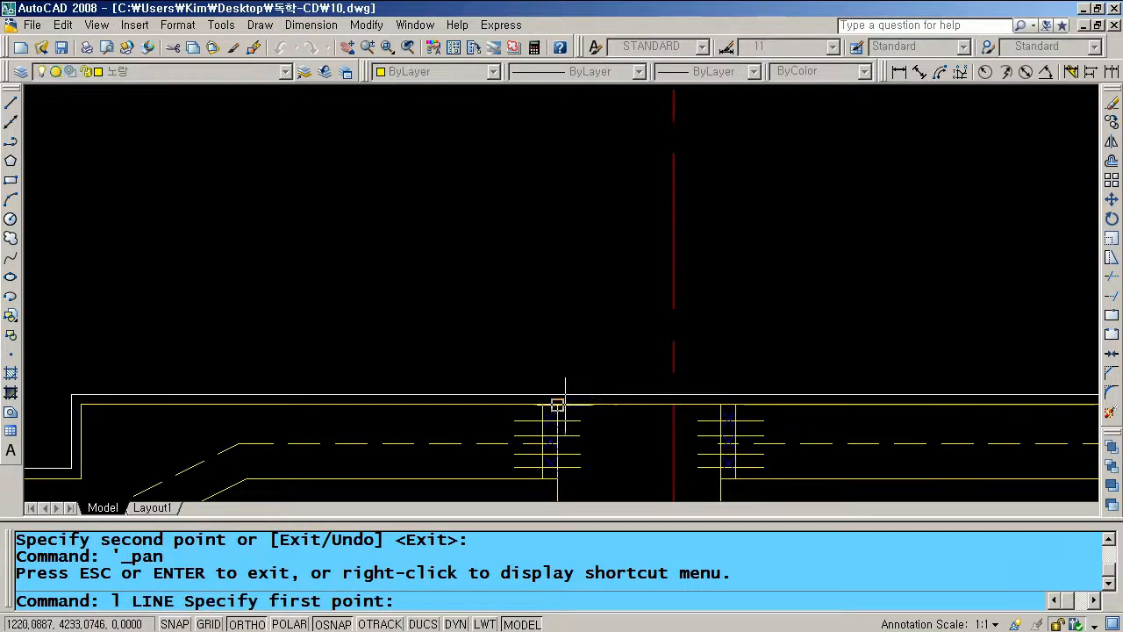
pyautogui.click(554, 402)
pyautogui.scroll(-3, 570, 379)
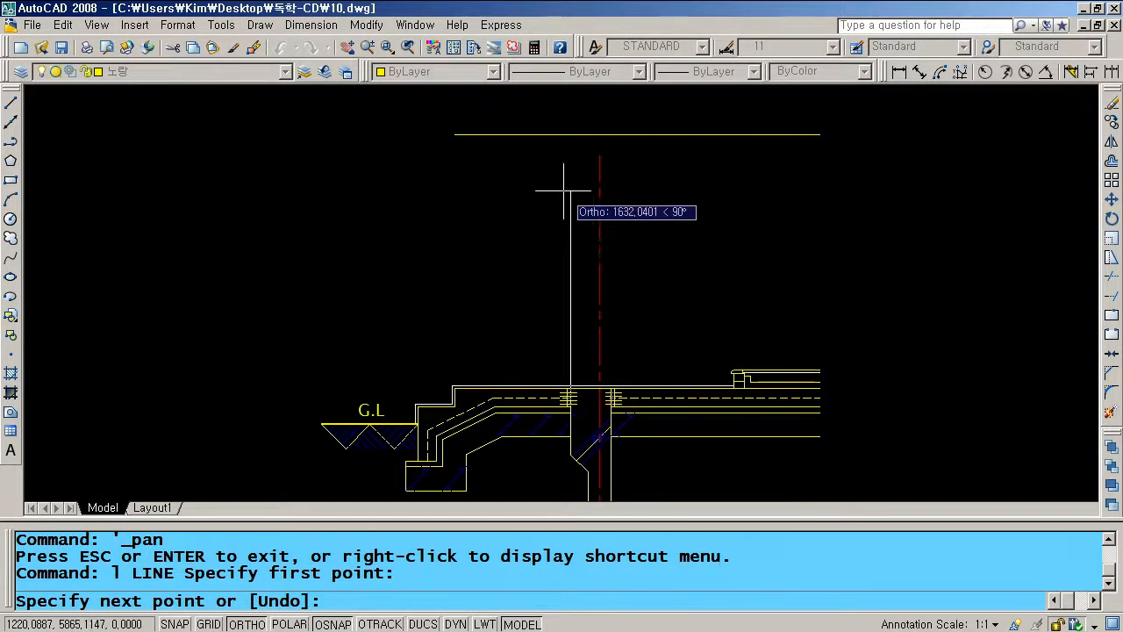
pyautogui.click(596, 244)
pyautogui.press('Return')
# Draw a vertical line upward from the floor slab's top at the foundation wall's inner face
pyautogui.press('Return')
pyautogui.scroll(4, 609, 345)
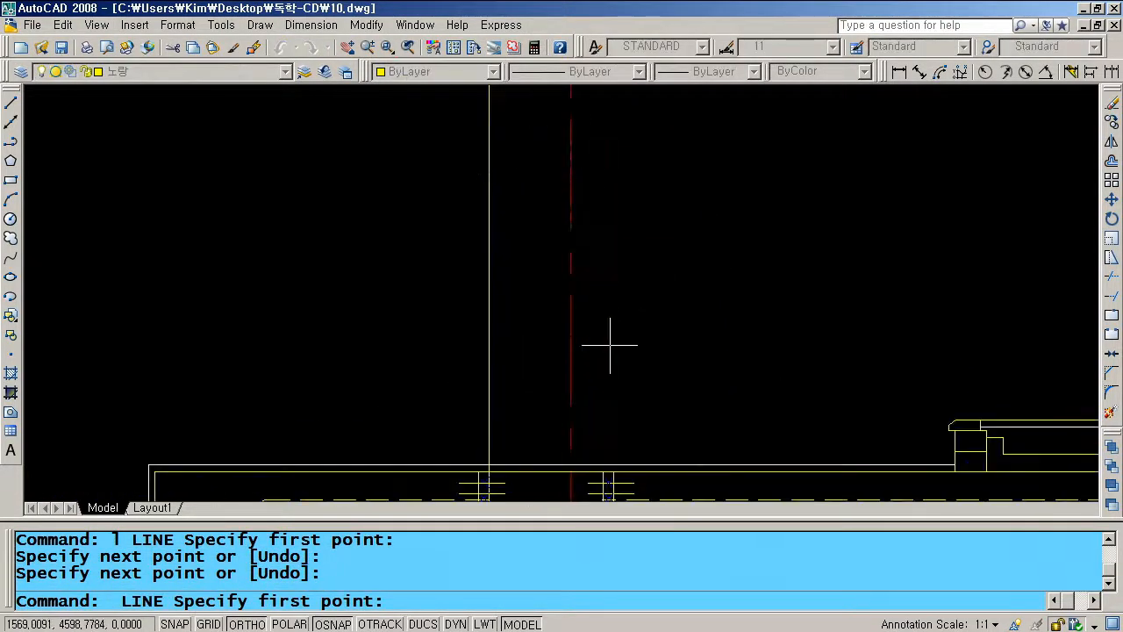
pyautogui.click(603, 473)
pyautogui.click(603, 155)
pyautogui.press('Return')
# Move the two vertical lines above the foundation wall's outer and inner faces to the 흰색 layer
pyautogui.click(604, 208)
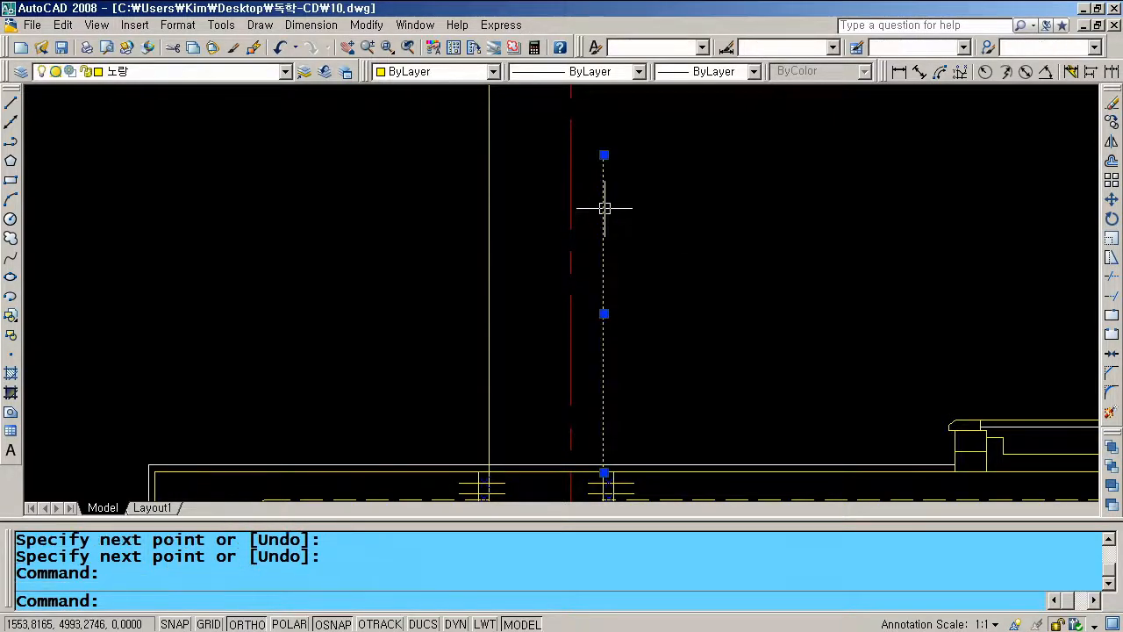
pyautogui.click(490, 251)
pyautogui.click(276, 72)
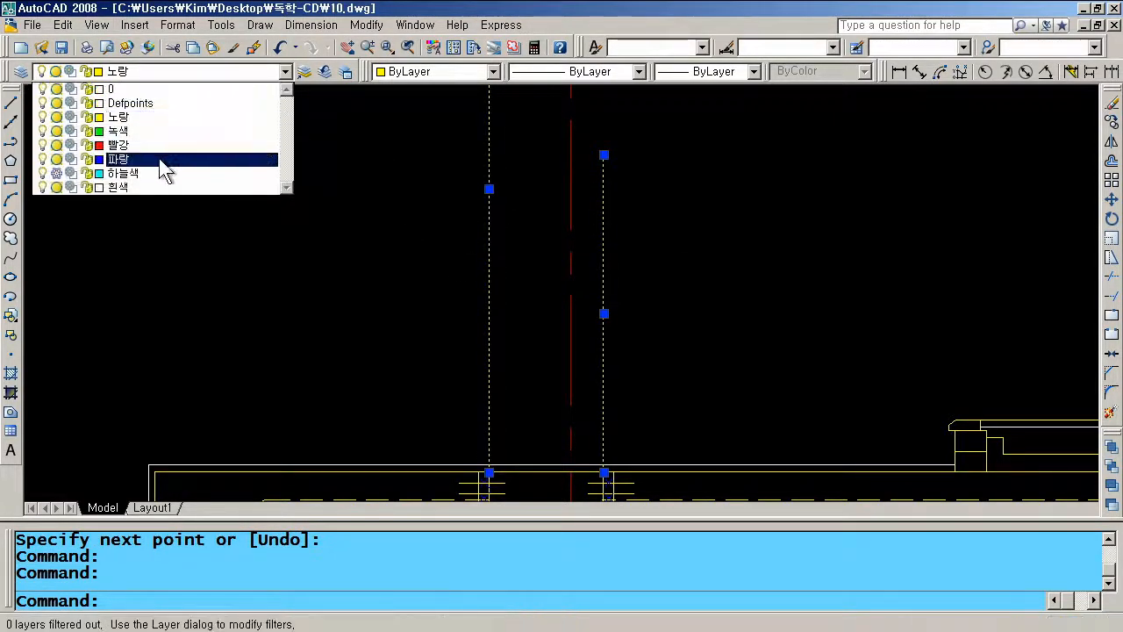
pyautogui.click(154, 188)
pyautogui.press('Escape')
pyautogui.press('Escape')
# Extend the two white vertical lines up to the canopy slab's lower line
pyautogui.scroll(-4, 394, 243)
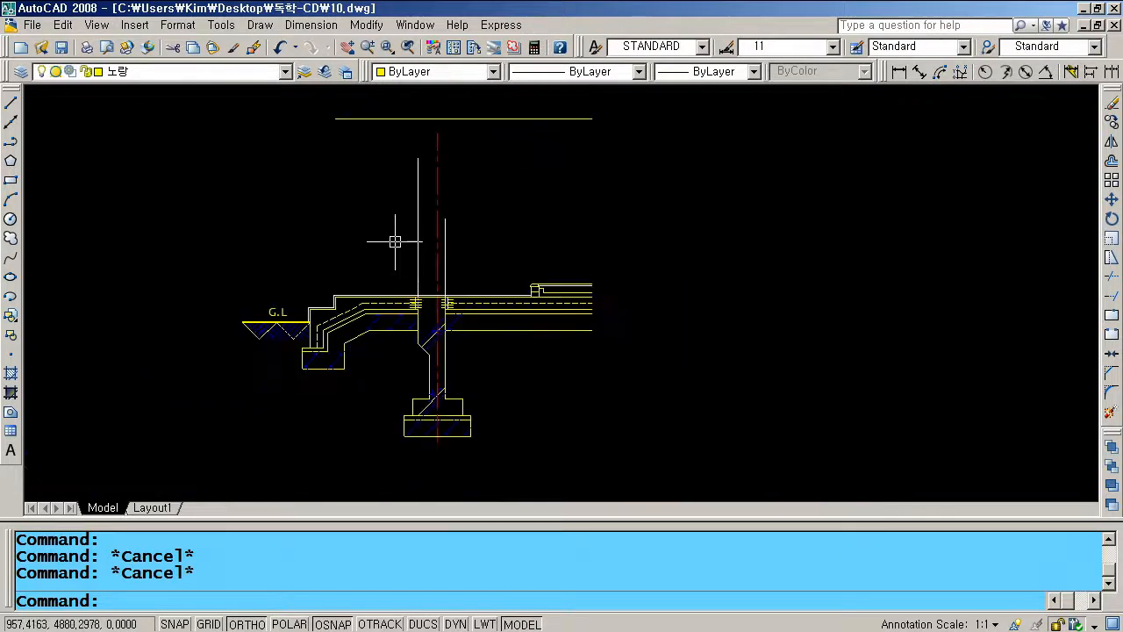
pyautogui.click(348, 46)
pyautogui.moveTo(418, 153); pyautogui.dragTo(426, 260)
pyautogui.press('Escape')
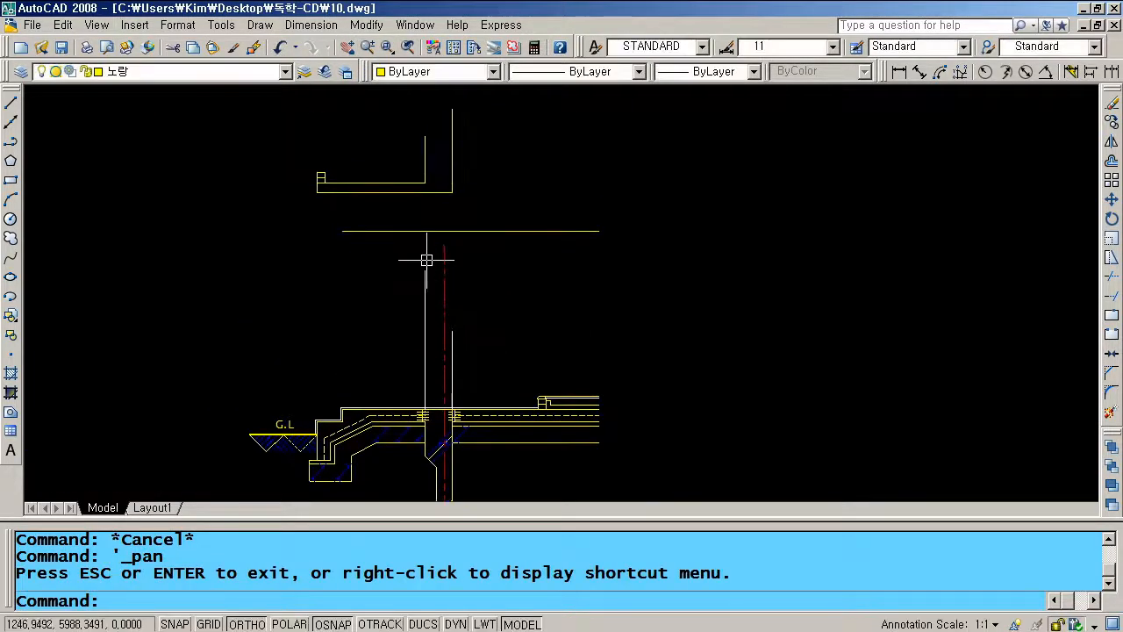
pyautogui.write('ex')
pyautogui.press('Return')
pyautogui.click(432, 190)
pyautogui.press('Return')
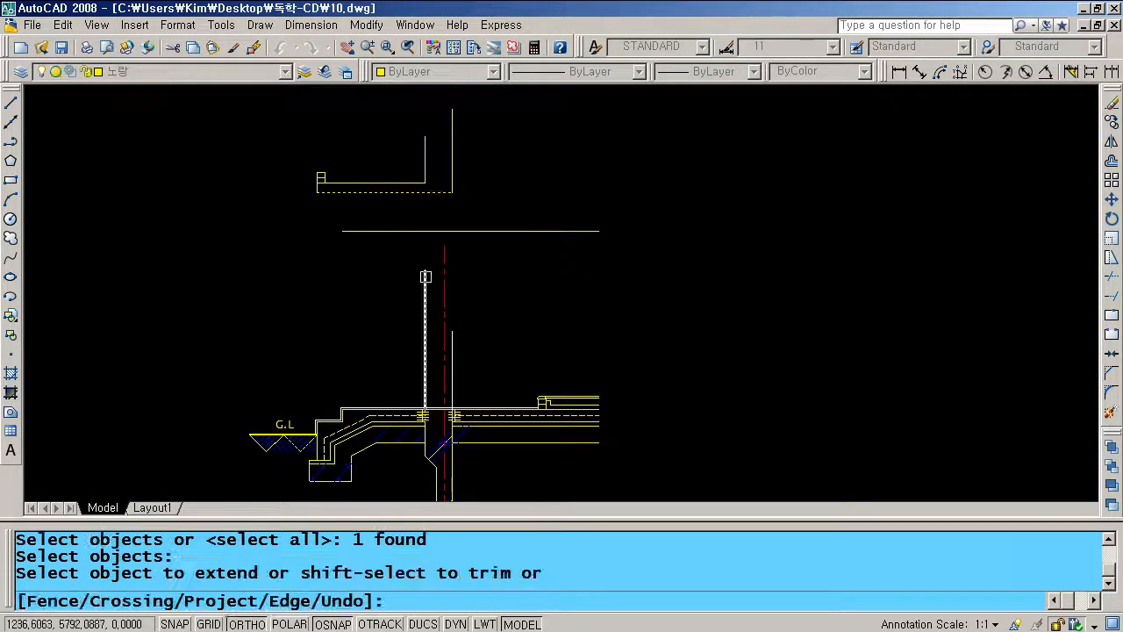
pyautogui.click(426, 279)
pyautogui.press('Return')
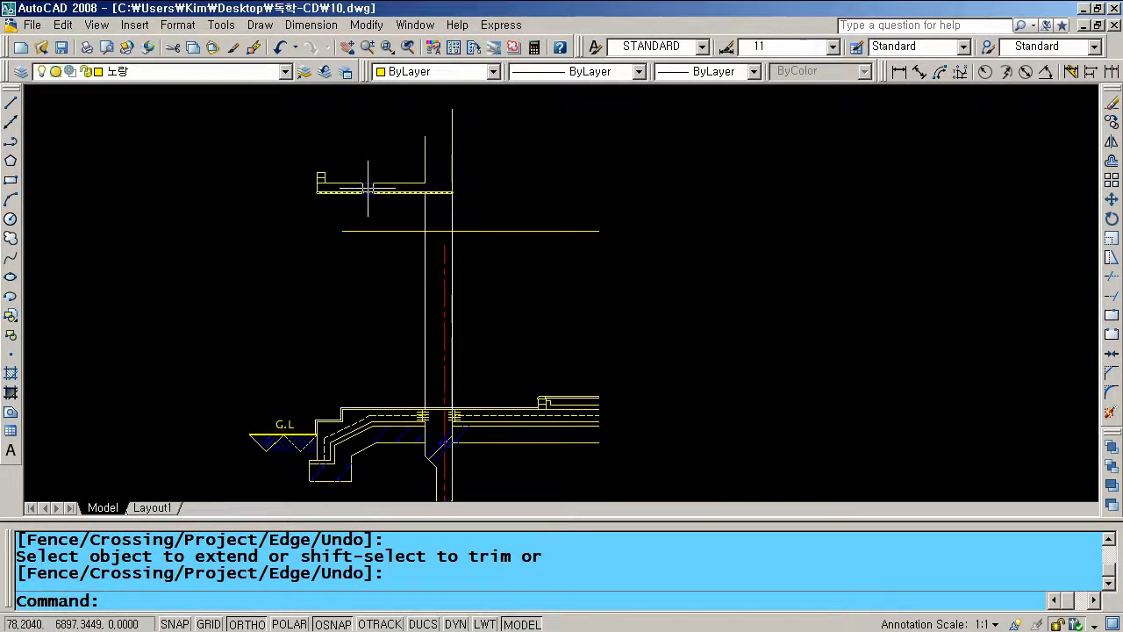
# Offset the horizontal door height line 45 downward
pyautogui.scroll(6, 408, 219)
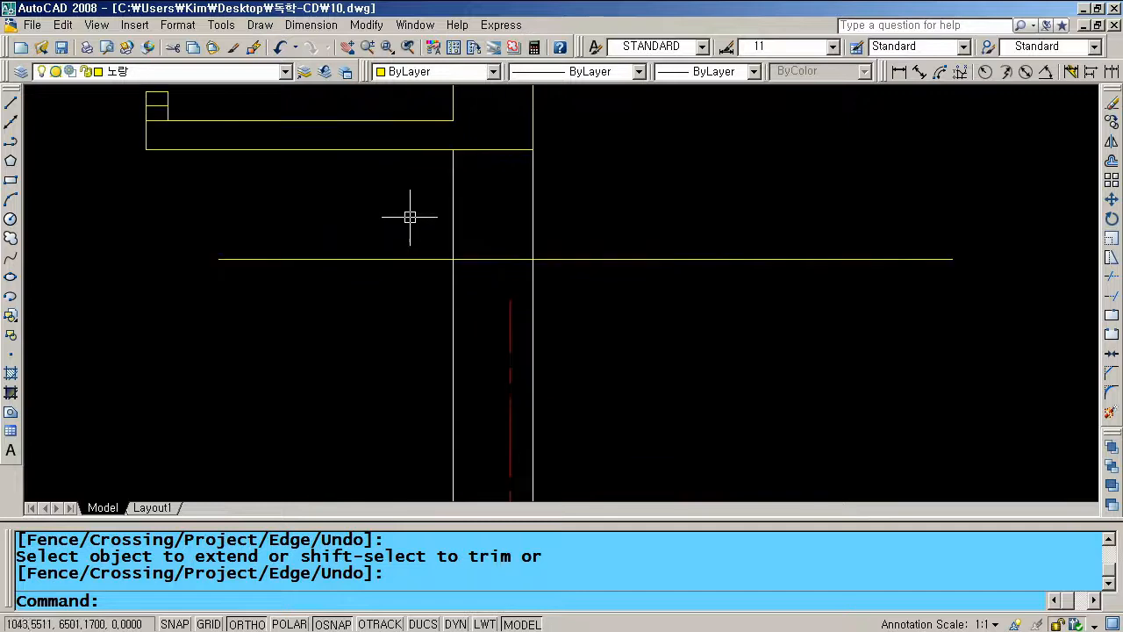
pyautogui.write('o')
pyautogui.press('Return')
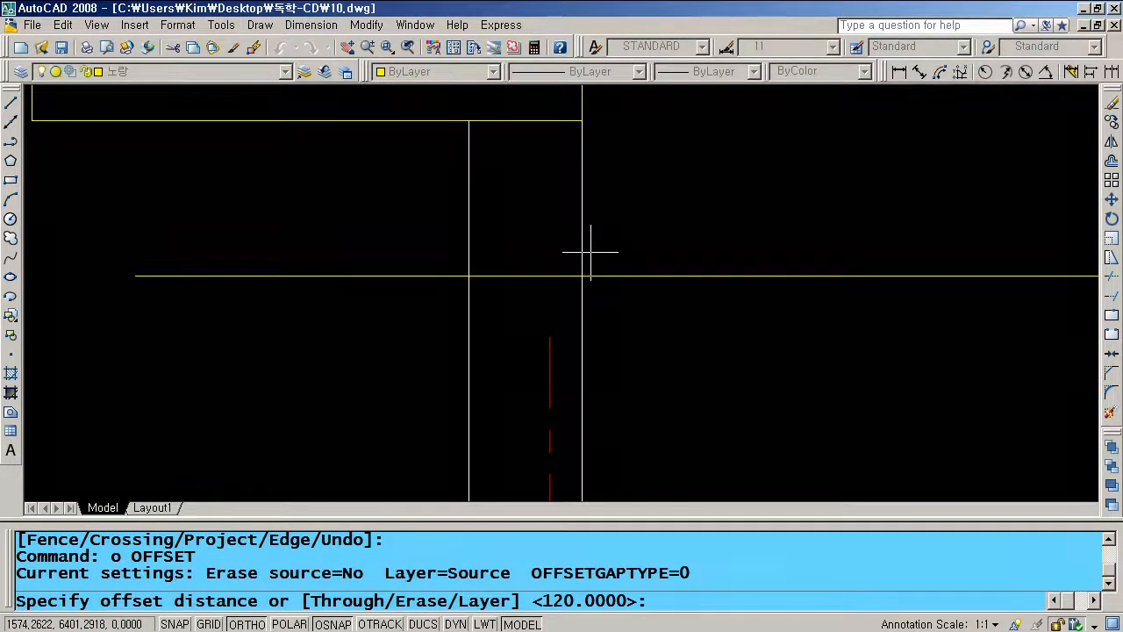
pyautogui.press('Return')
pyautogui.click(621, 275)
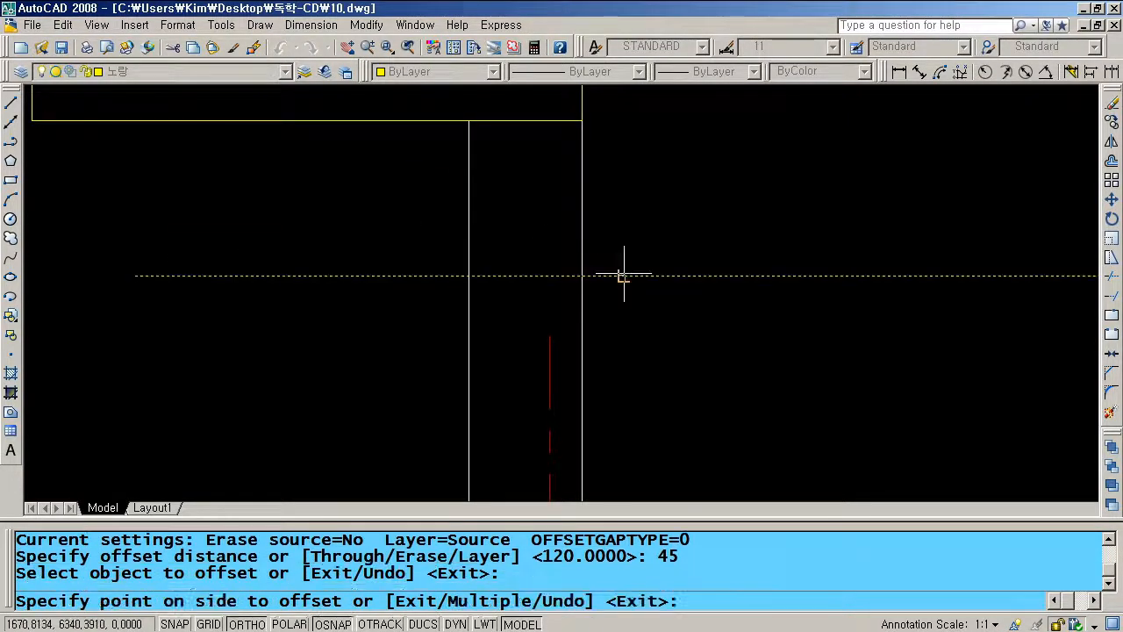
pyautogui.click(640, 308)
pyautogui.press('Return')
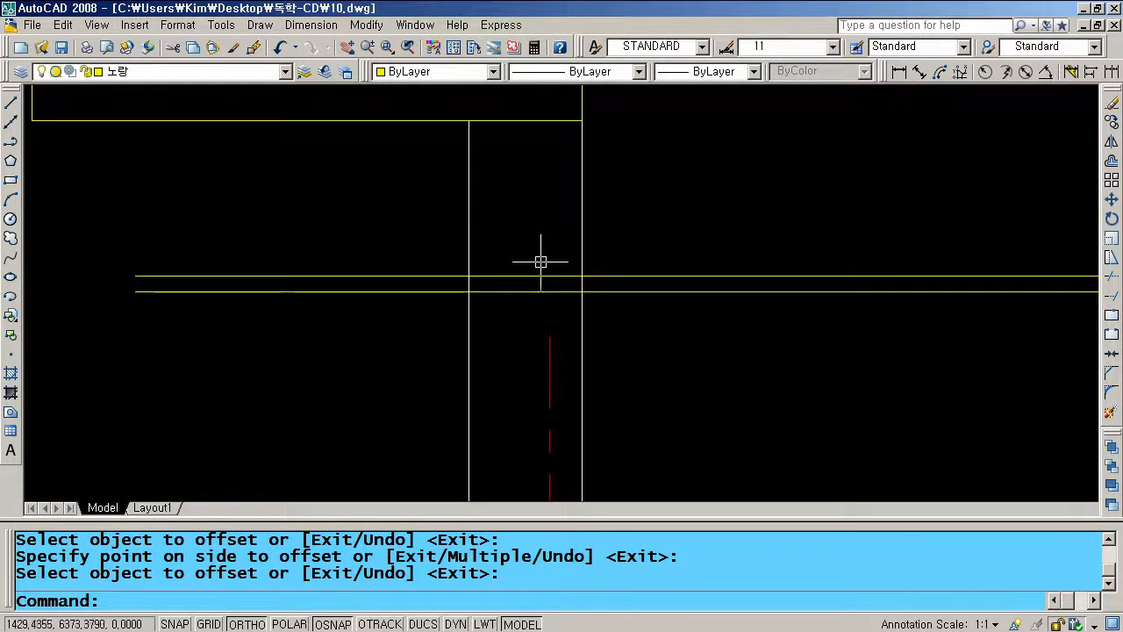
# Draw a rectangle between the two white wall lines, bounded by the door height line and its offset copy
pyautogui.write('re')
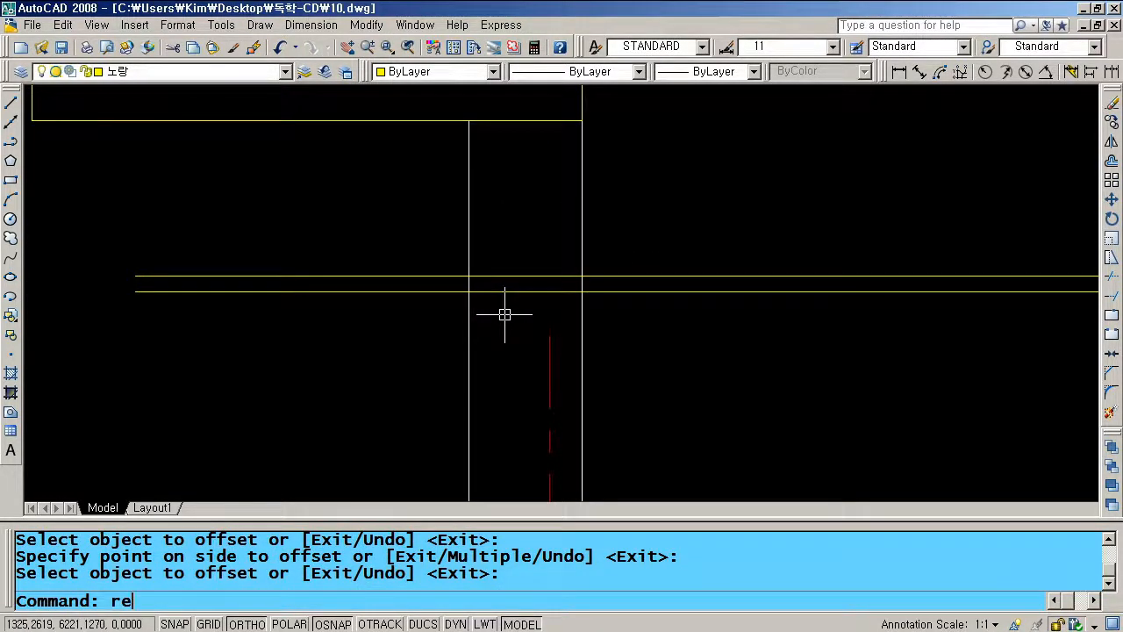
pyautogui.write('c')
pyautogui.press('Return')
pyautogui.click(468, 291)
pyautogui.click(582, 270)
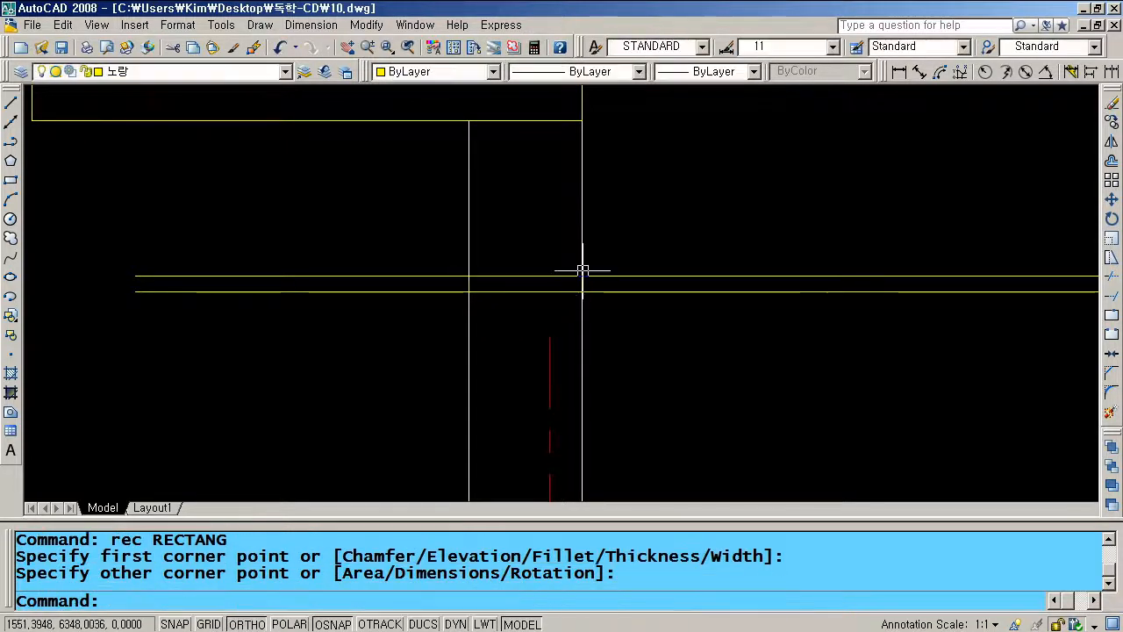
# Offset the lower door head line 15 upward
pyautogui.write('o')
pyautogui.press('Return')
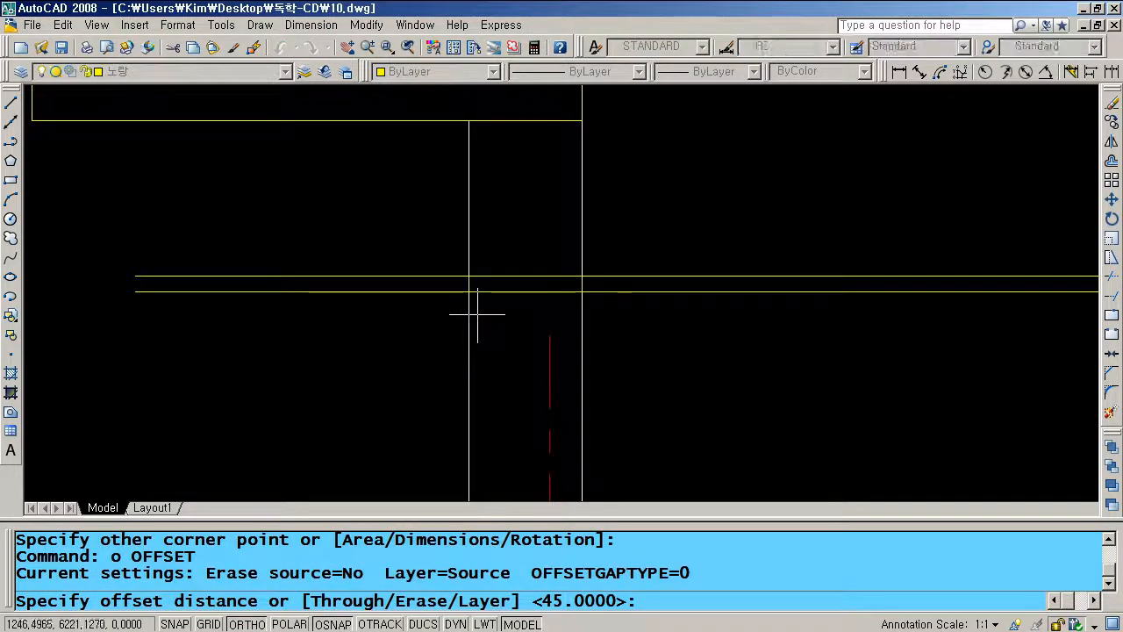
pyautogui.write('15')
pyautogui.press('Return')
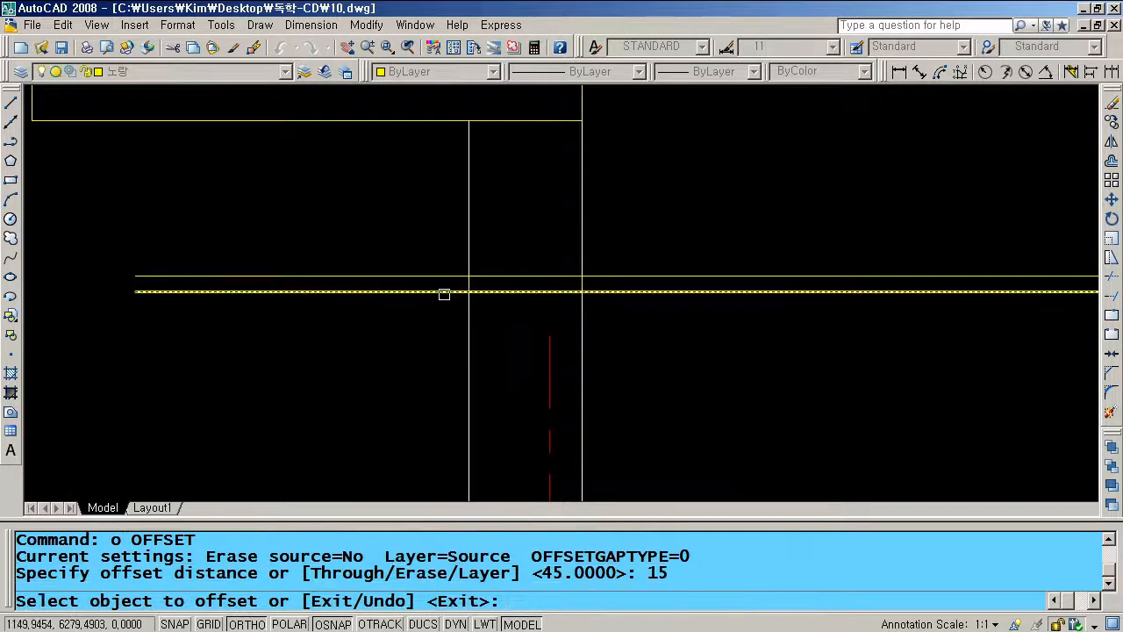
pyautogui.click(442, 290)
pyautogui.click(441, 251)
pyautogui.scroll(5, 461, 321)
pyautogui.press('Return')
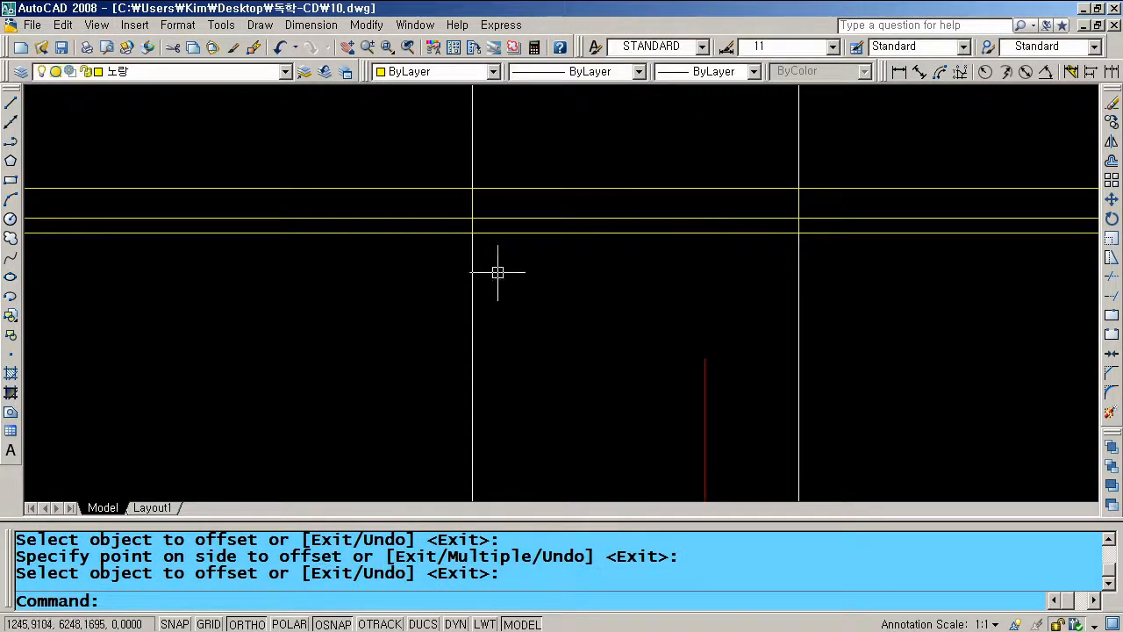
pyautogui.press('Escape')
pyautogui.press('Escape')
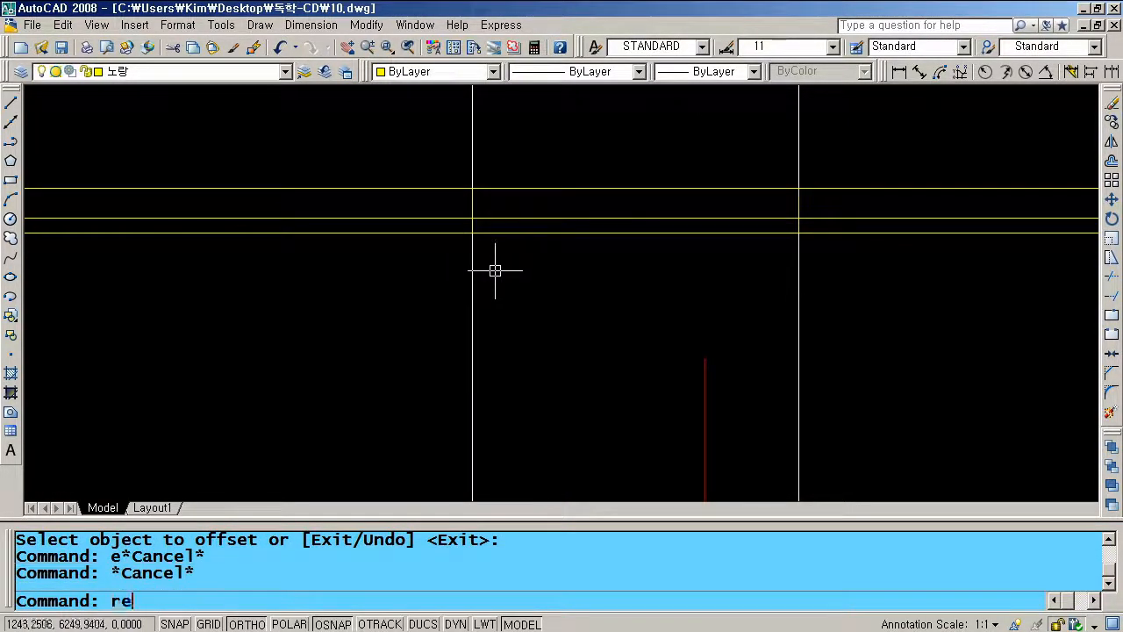
# Draw a rectangle 30 wide and 150 high, downward from where the 15 offset line meets the outer wall line
pyautogui.write('rec')
pyautogui.press('Return')
pyautogui.click(472, 233)
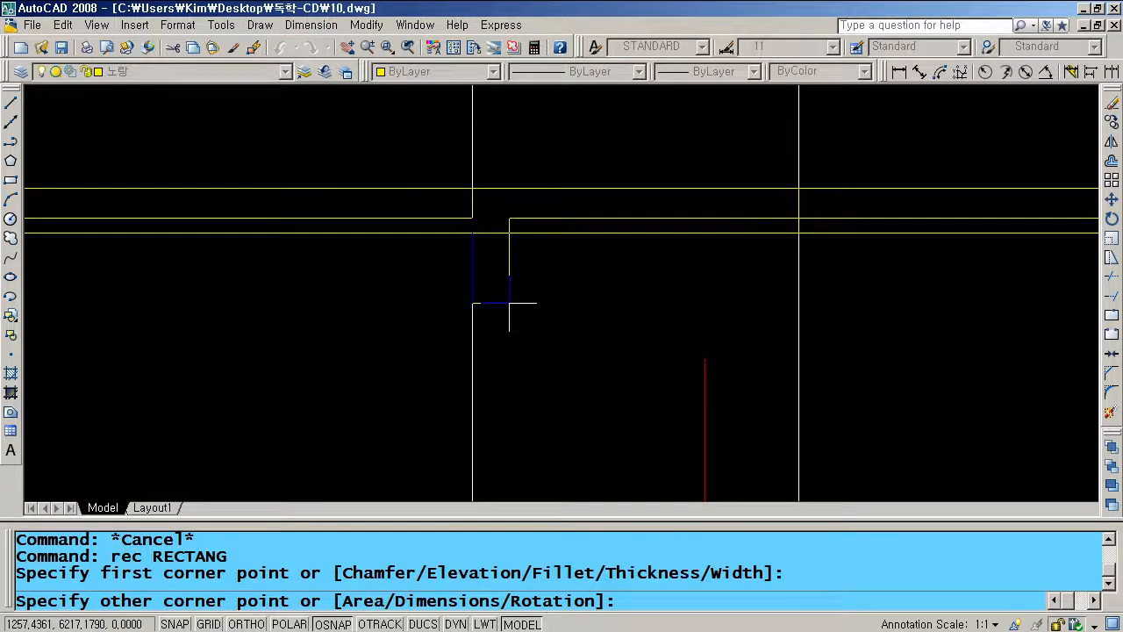
pyautogui.press('F8')
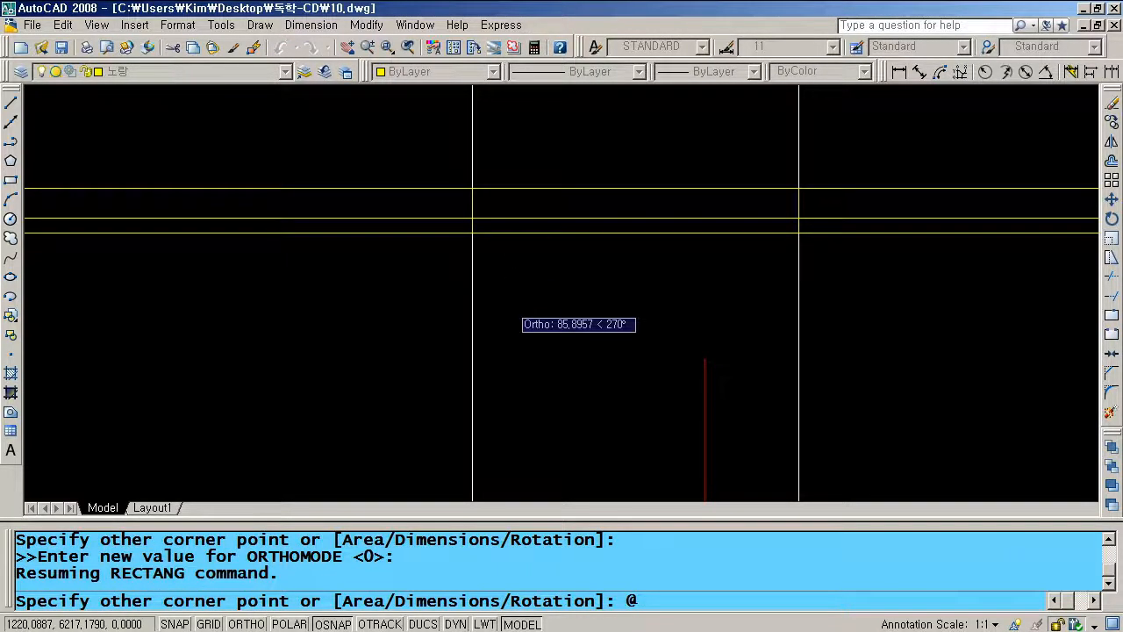
pyautogui.write('@30,-150')
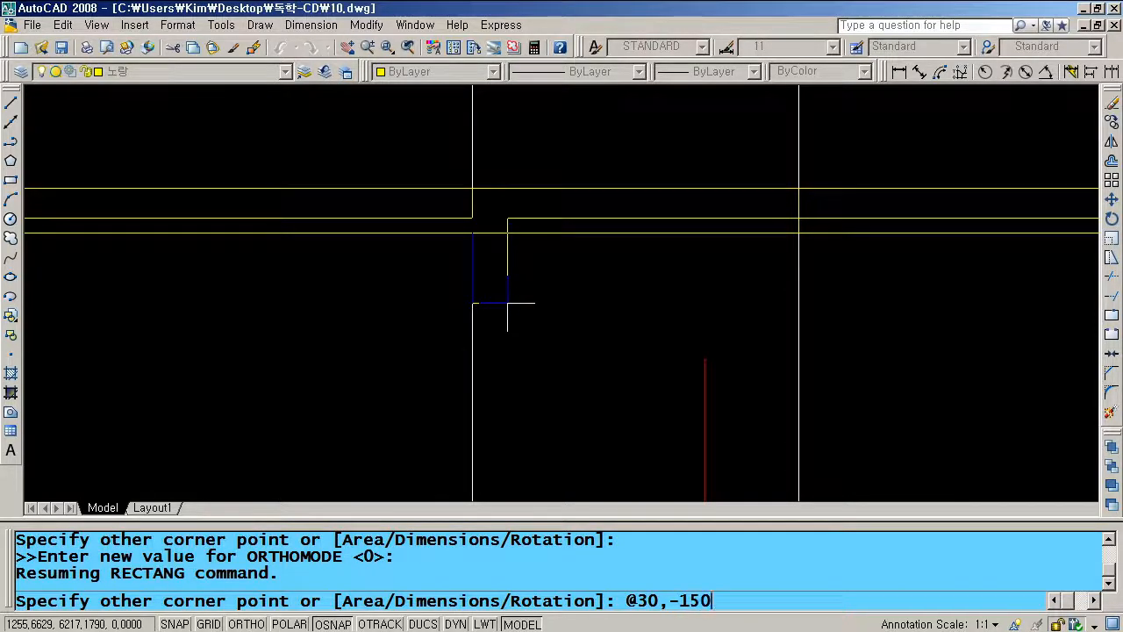
pyautogui.press('Return')
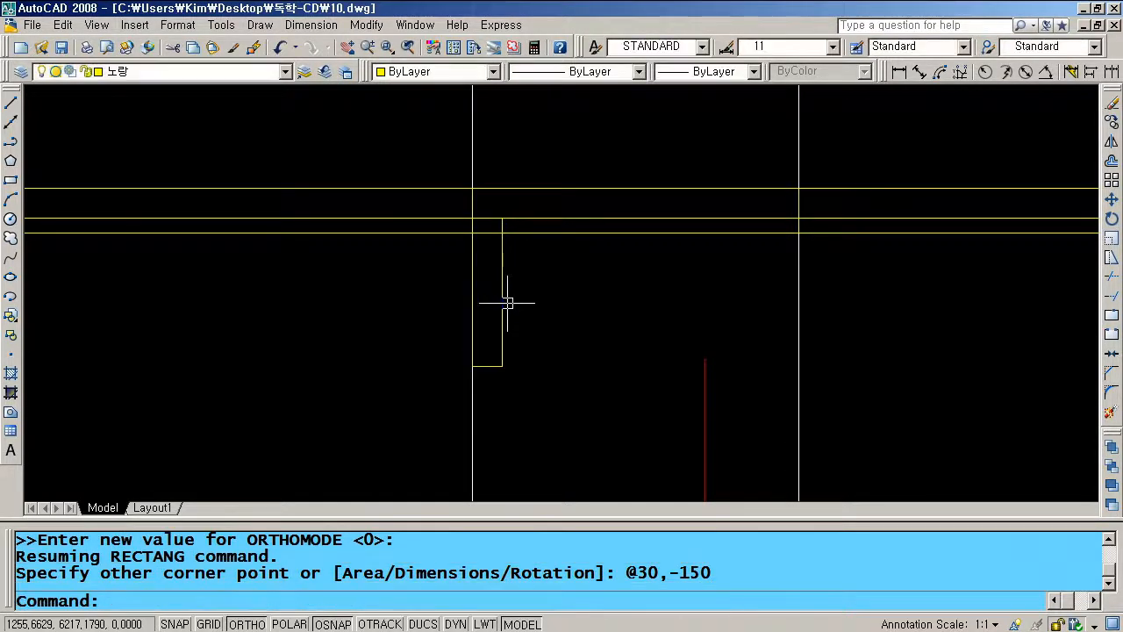
# Erase the three long horizontal guide lines at the door head
pyautogui.click(324, 251)
pyautogui.click(260, 150)
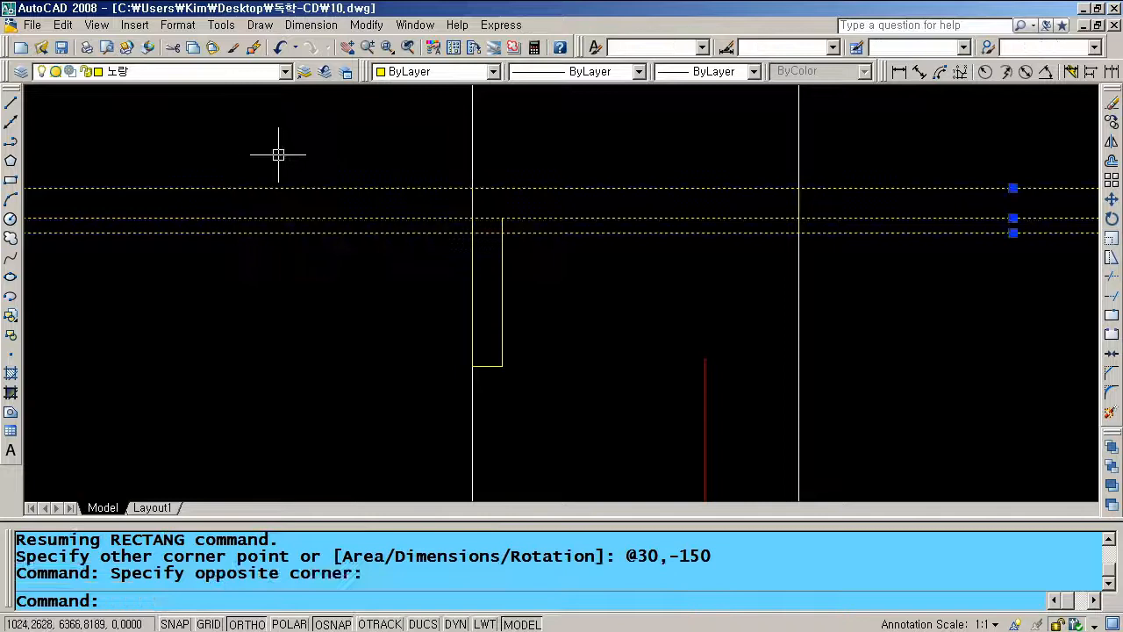
pyautogui.write('e')
pyautogui.press('Return')
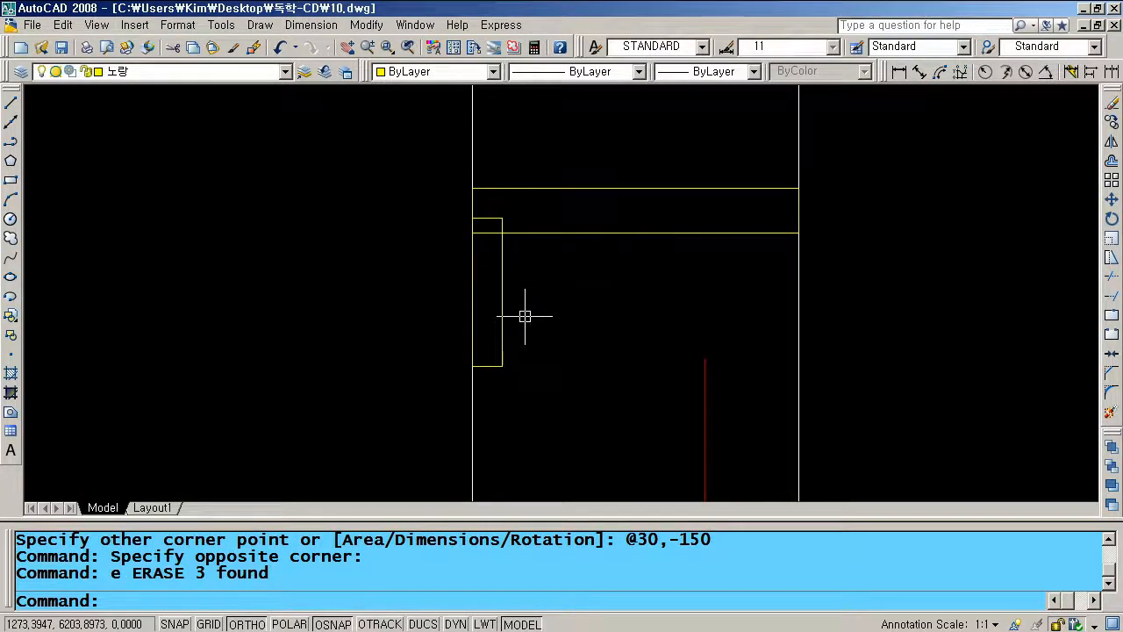
# Trim the door head rectangle's lower edge where it crosses the 30 by 150 rectangle
pyautogui.write('tr')
pyautogui.press('Return')
pyautogui.click(502, 252)
pyautogui.press('Return')
pyautogui.click(490, 232)
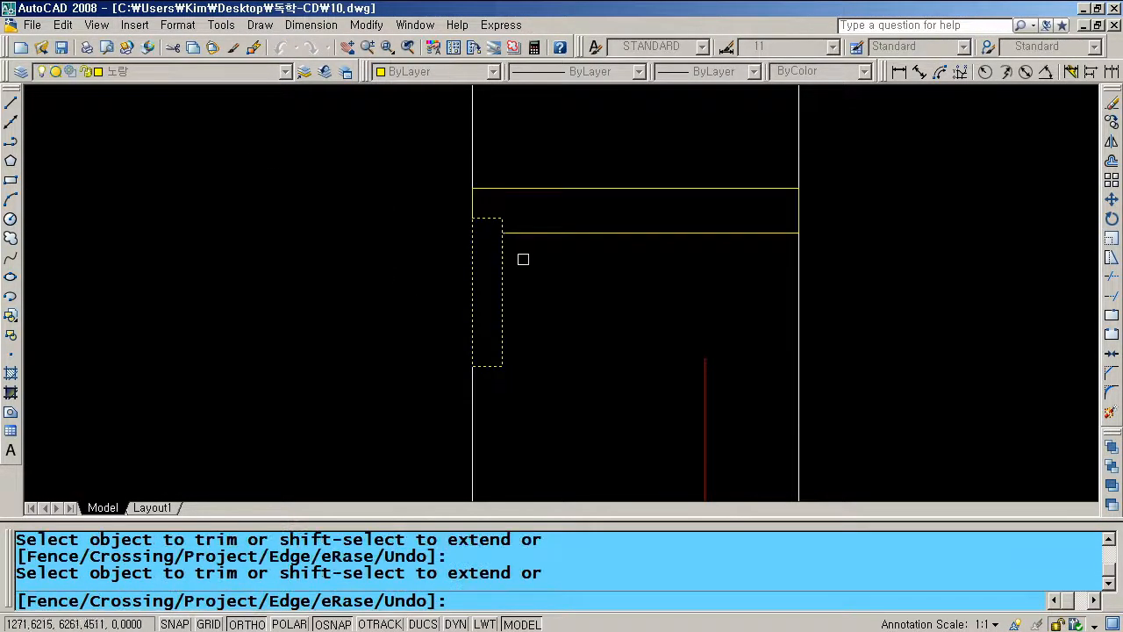
pyautogui.press('Return')
# Offset the entrance floor's horizontal line 900 upward
pyautogui.scroll(-5, 545, 285)
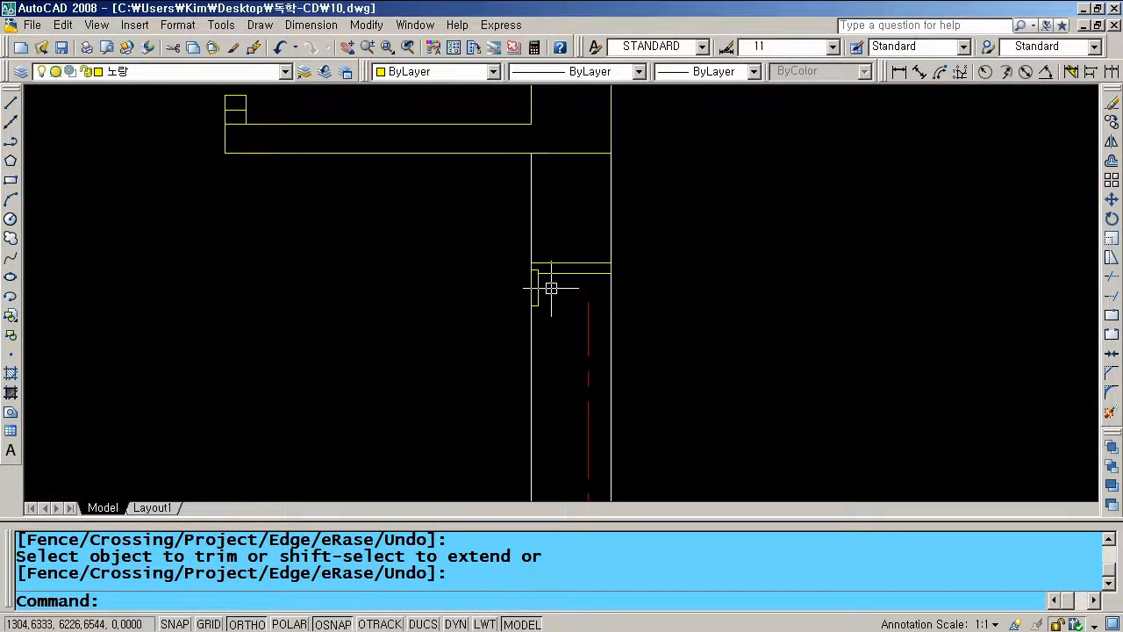
pyautogui.click(348, 47)
pyautogui.moveTo(537, 376); pyautogui.dragTo(521, 264)
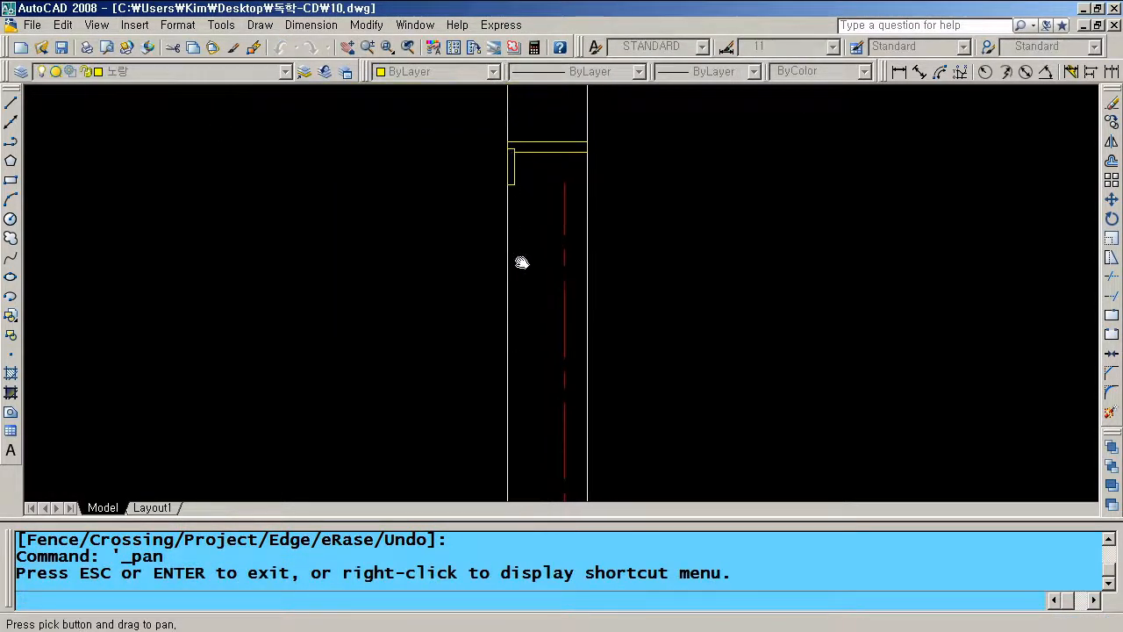
pyautogui.scroll(-3, 521, 263)
pyautogui.moveTo(533, 305); pyautogui.dragTo(526, 322)
pyautogui.scroll(3, 524, 354)
pyautogui.moveTo(524, 381); pyautogui.dragTo(516, 283)
pyautogui.press('Escape')
pyautogui.write('o')
pyautogui.press('Return')
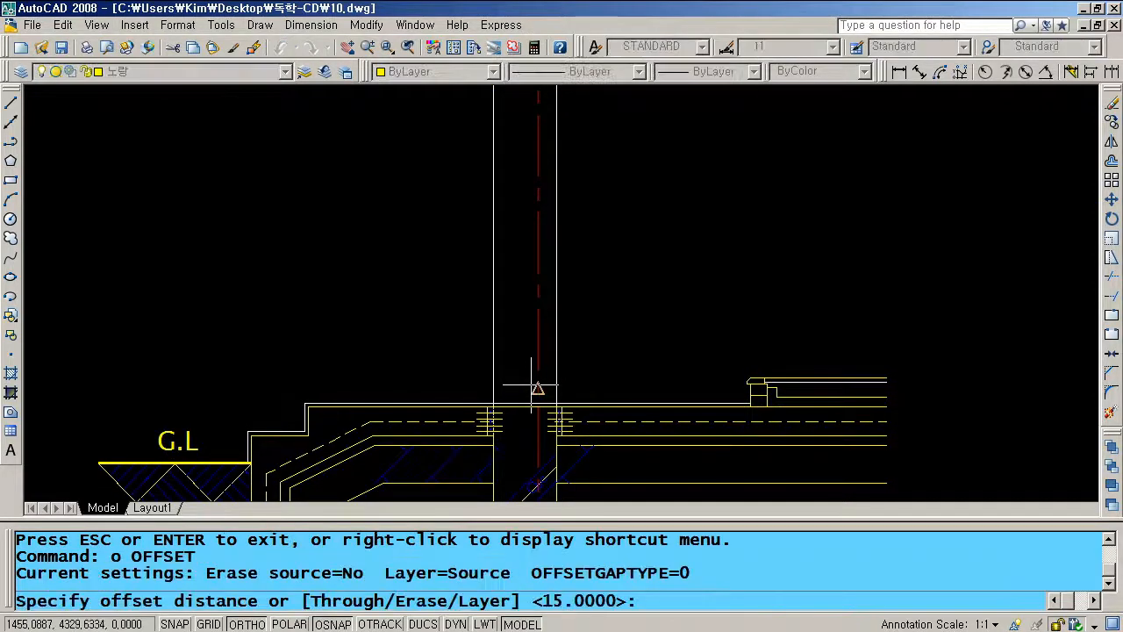
pyautogui.press('Return')
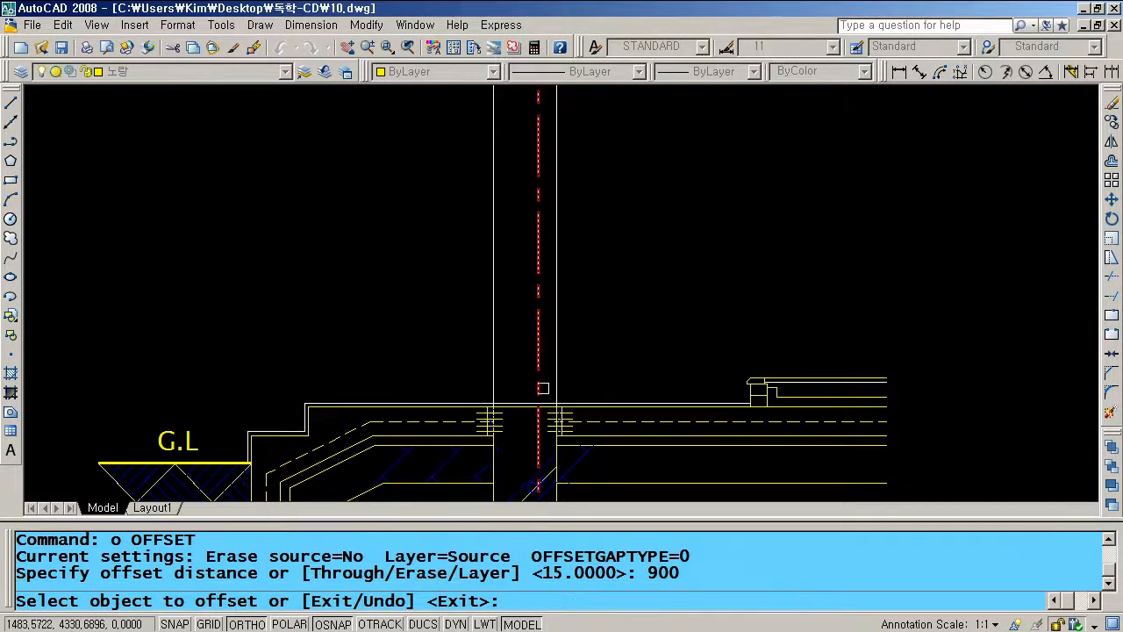
pyautogui.scroll(3, 549, 403)
pyautogui.click(537, 412)
pyautogui.click(518, 304)
pyautogui.scroll(-3, 518, 303)
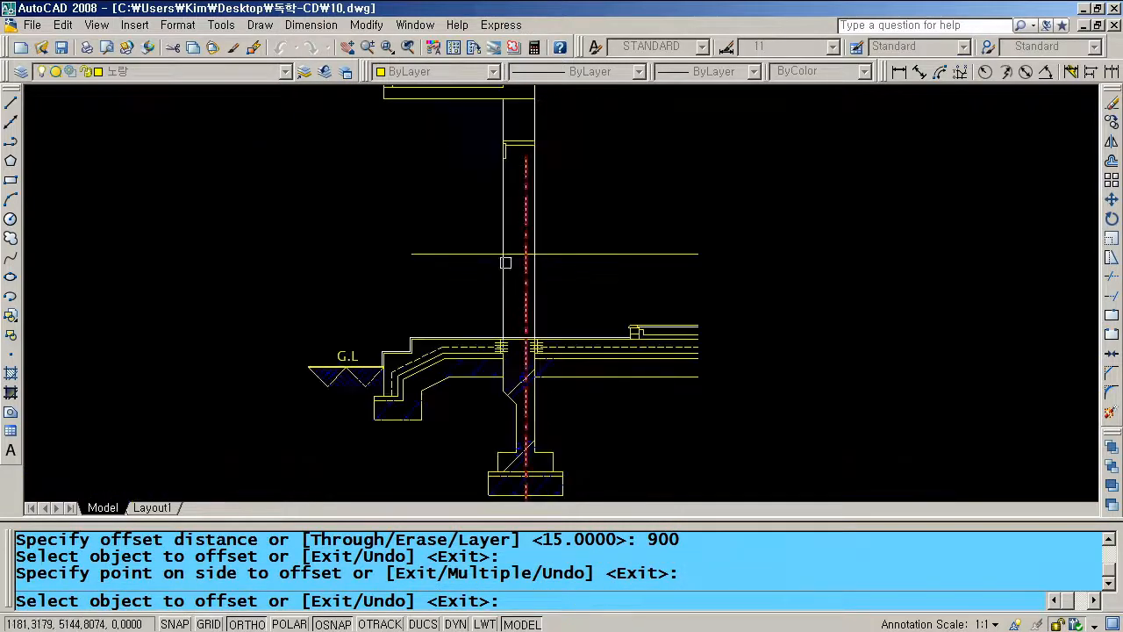
pyautogui.press('Return')
# Copy the 30 by 150 rectangle from its outer edge's midpoint to where the 900 guide line meets the outer wall line
pyautogui.scroll(4, 505, 154)
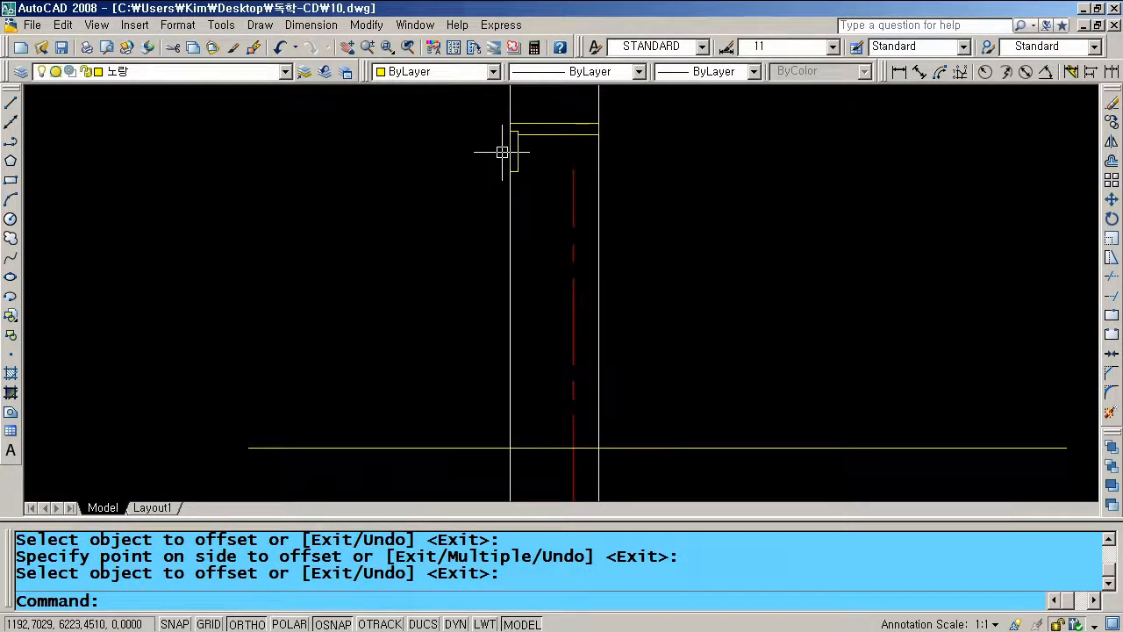
pyautogui.write('cc')
pyautogui.press('Return')
pyautogui.click(516, 151)
pyautogui.press('Return')
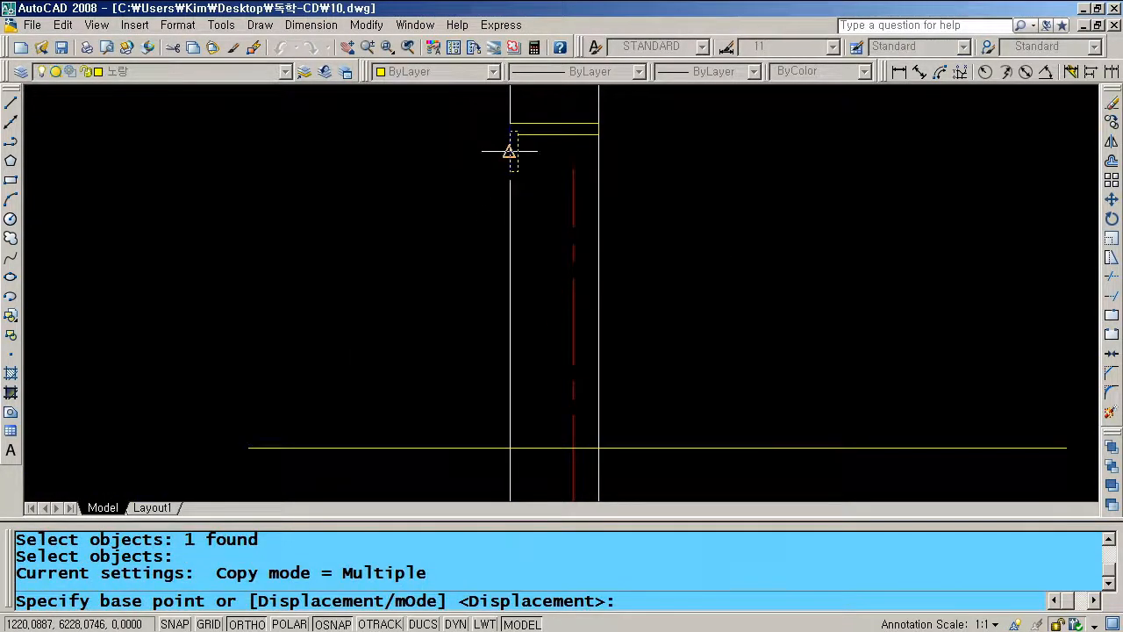
pyautogui.click(509, 152)
pyautogui.click(510, 448)
pyautogui.press('Return')
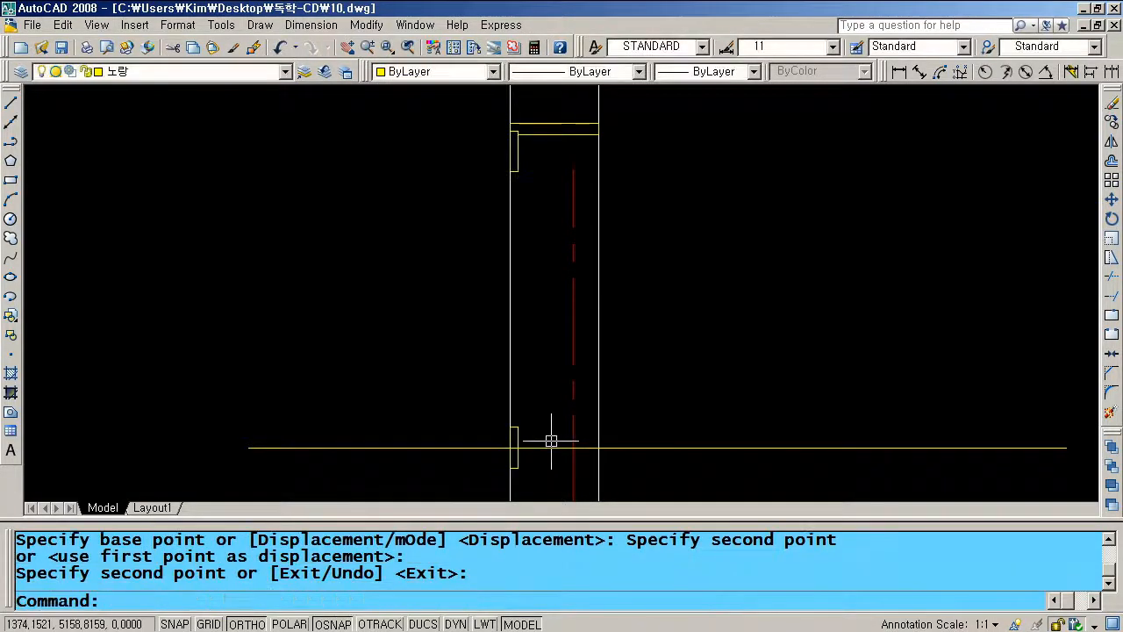
# Erase the horizontal 900 guide line
pyautogui.click(547, 448)
pyautogui.write('e')
pyautogui.press('Return')
# Copy the 30 by 150 rectangle from its lower outer corner to where the outer wall line meets the entrance floor finish line
pyautogui.scroll(-5, 584, 437)
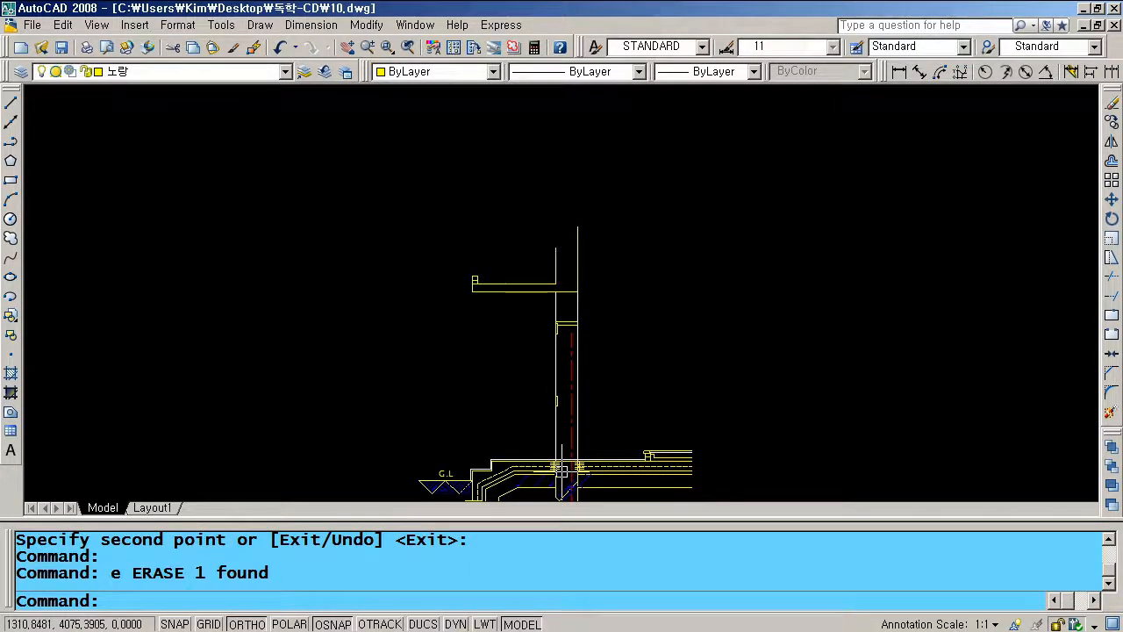
pyautogui.scroll(5, 564, 457)
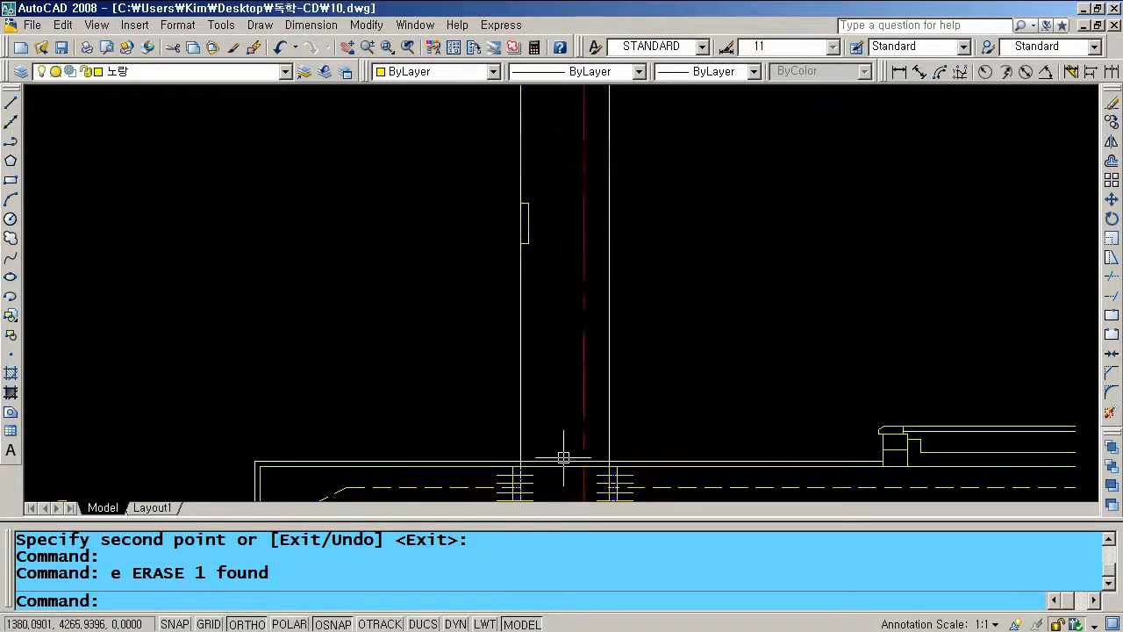
pyautogui.press('Return')
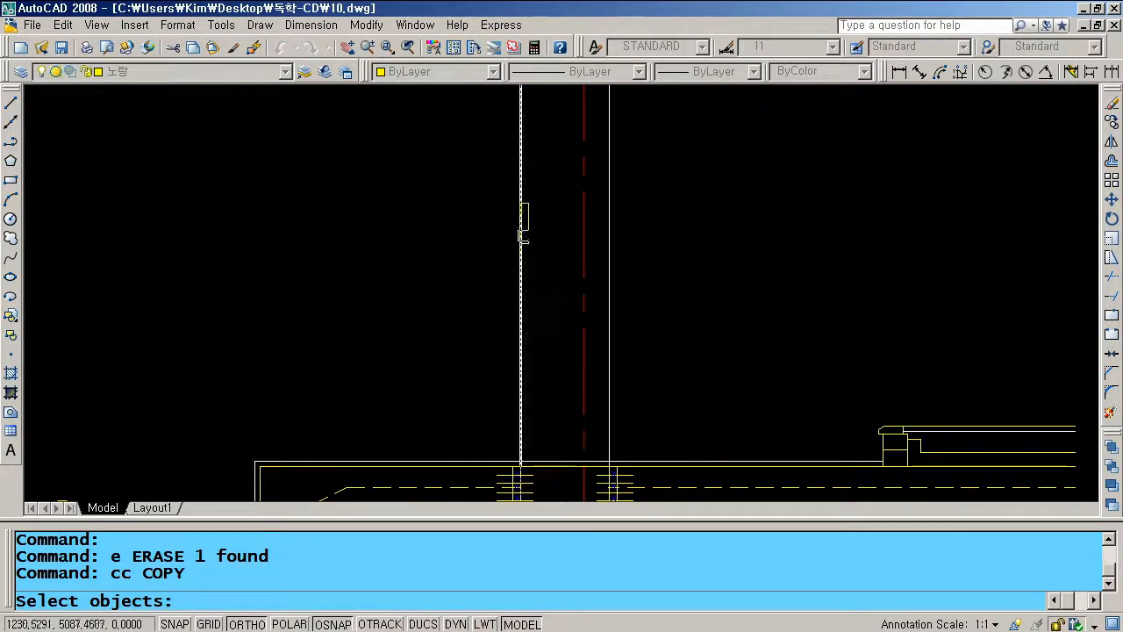
pyautogui.click(528, 226)
pyautogui.press('Return')
pyautogui.click(513, 242)
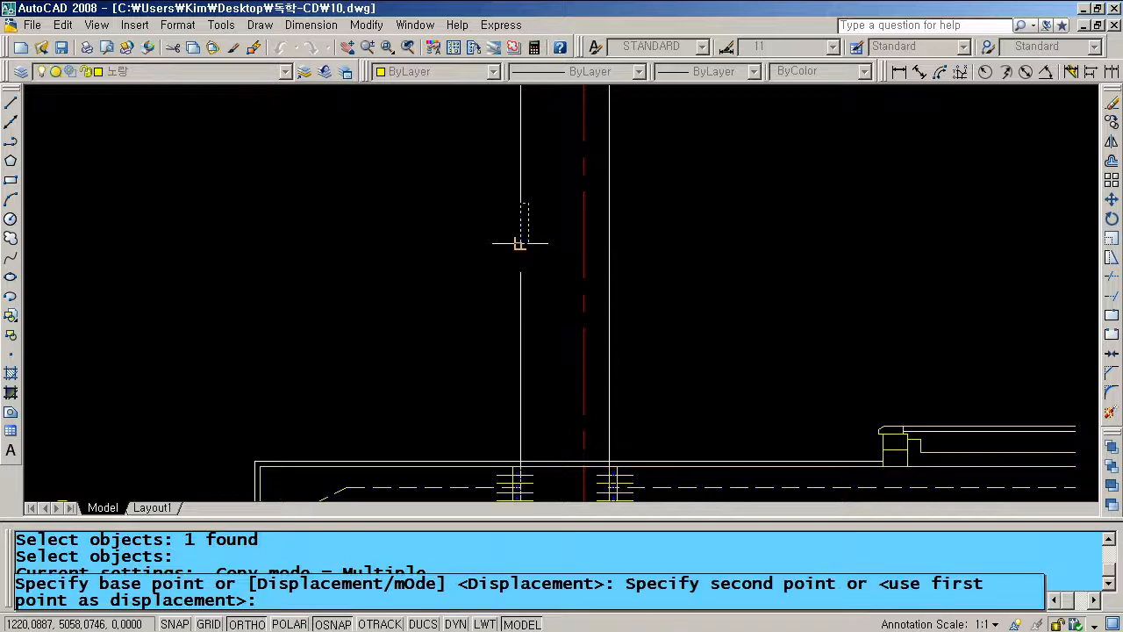
pyautogui.scroll(-2, 514, 243)
pyautogui.scroll(2, 522, 364)
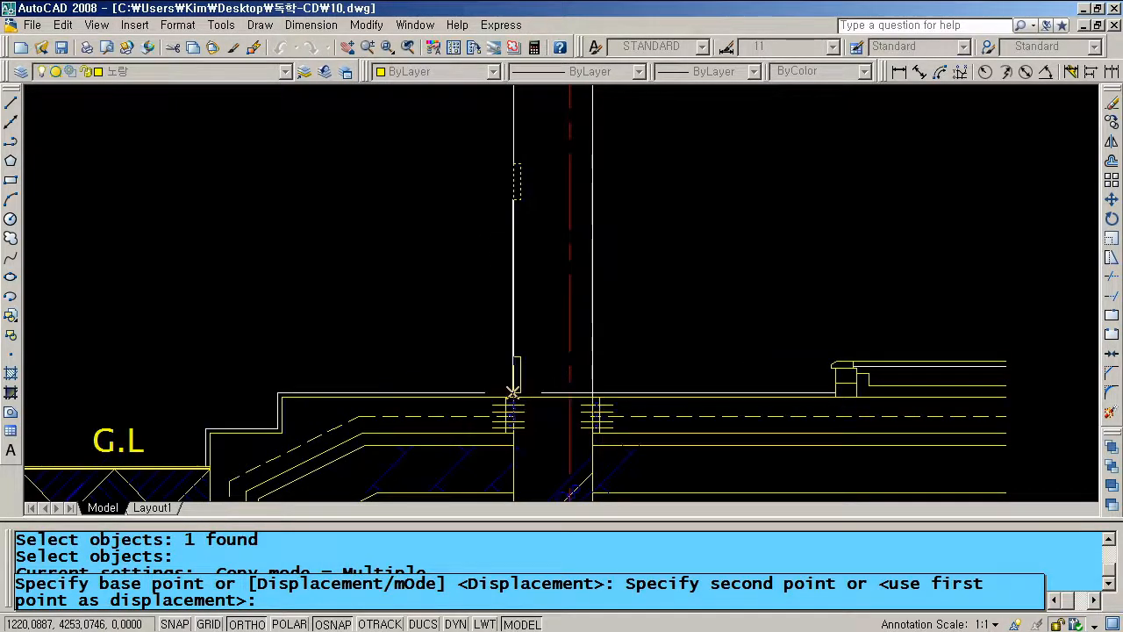
pyautogui.click(513, 390)
pyautogui.press('Return')
# Copy the outer wall line from its intersection with the floor finish line to the lower inner corner of the bottom 30 by 150 rectangle
pyautogui.scroll(2, 509, 414)
pyautogui.scroll(1, 509, 414)
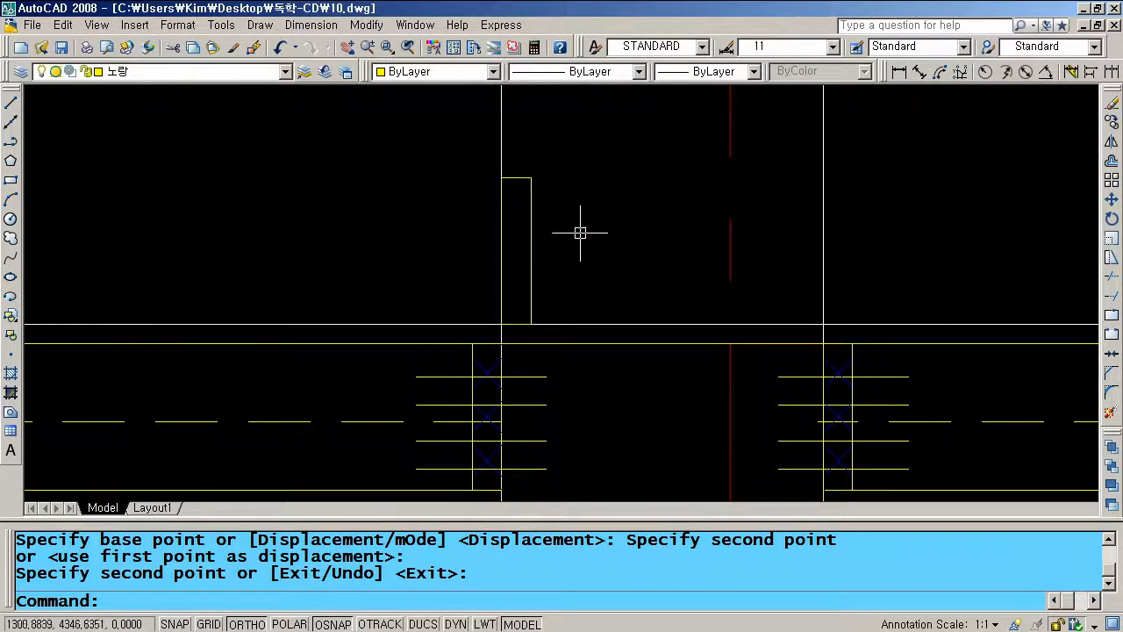
pyautogui.press('Return')
pyautogui.click(507, 152)
pyautogui.click(504, 150)
pyautogui.click(502, 149)
pyautogui.press('Return')
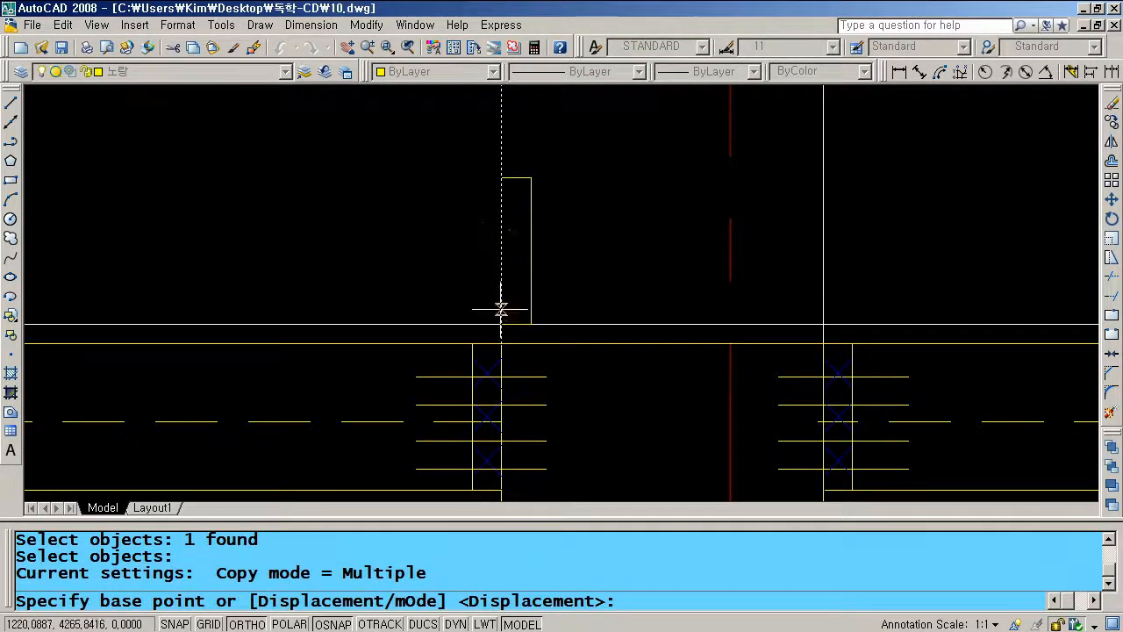
pyautogui.click(502, 325)
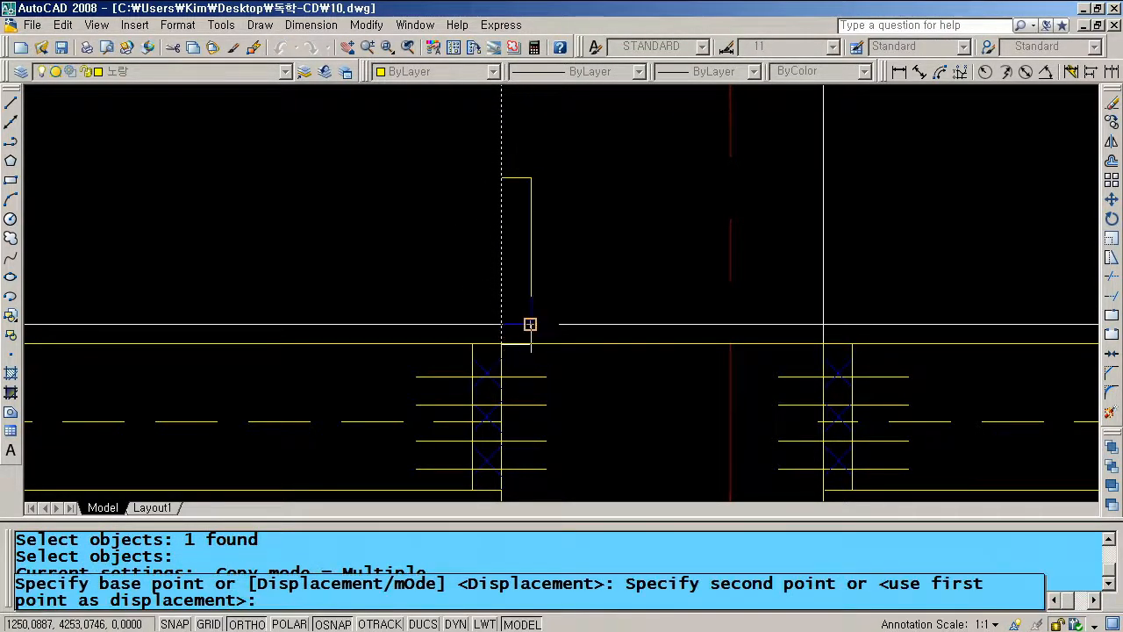
pyautogui.click(530, 325)
pyautogui.press('Return')
# Trim the wall lines below the floor finish line, using that finish line as the cutting edge
pyautogui.write('tr')
pyautogui.press('Return')
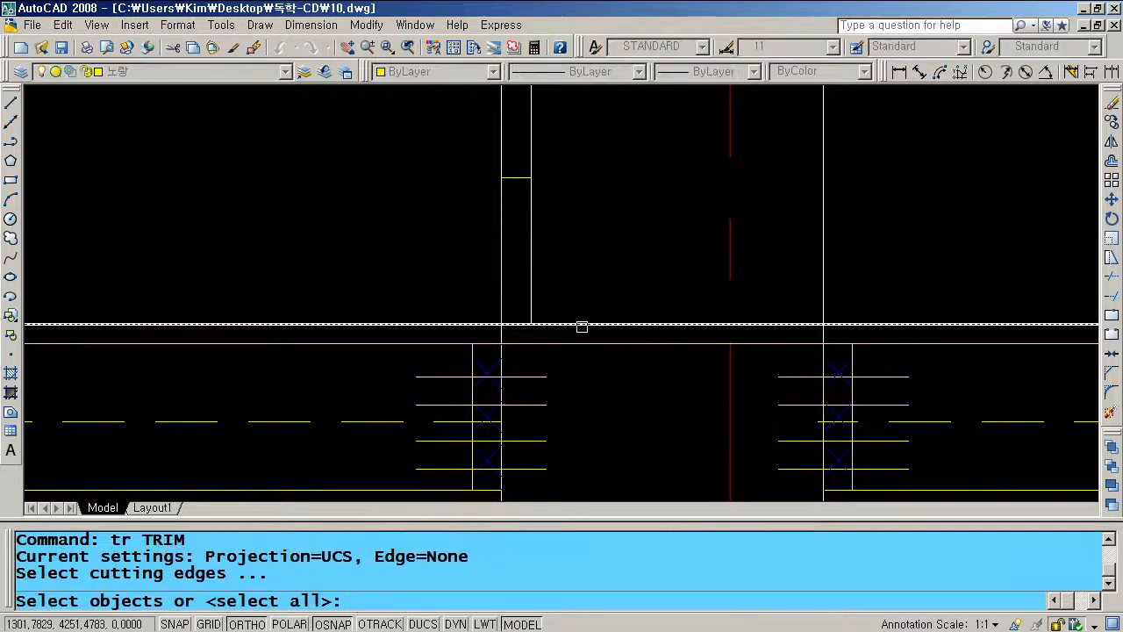
pyautogui.click(536, 325)
pyautogui.press('Return')
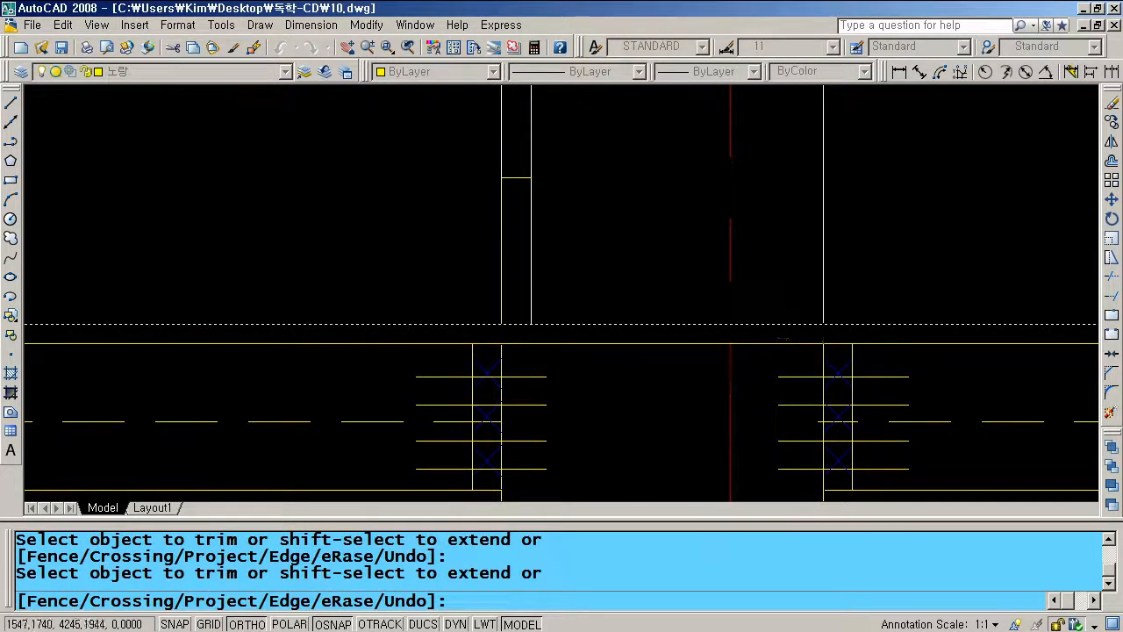
pyautogui.press('Return')
# Trim the copied vertical line where it crosses the door head rectangle, using that rectangle as the cutting edge
pyautogui.scroll(-6, 763, 292)
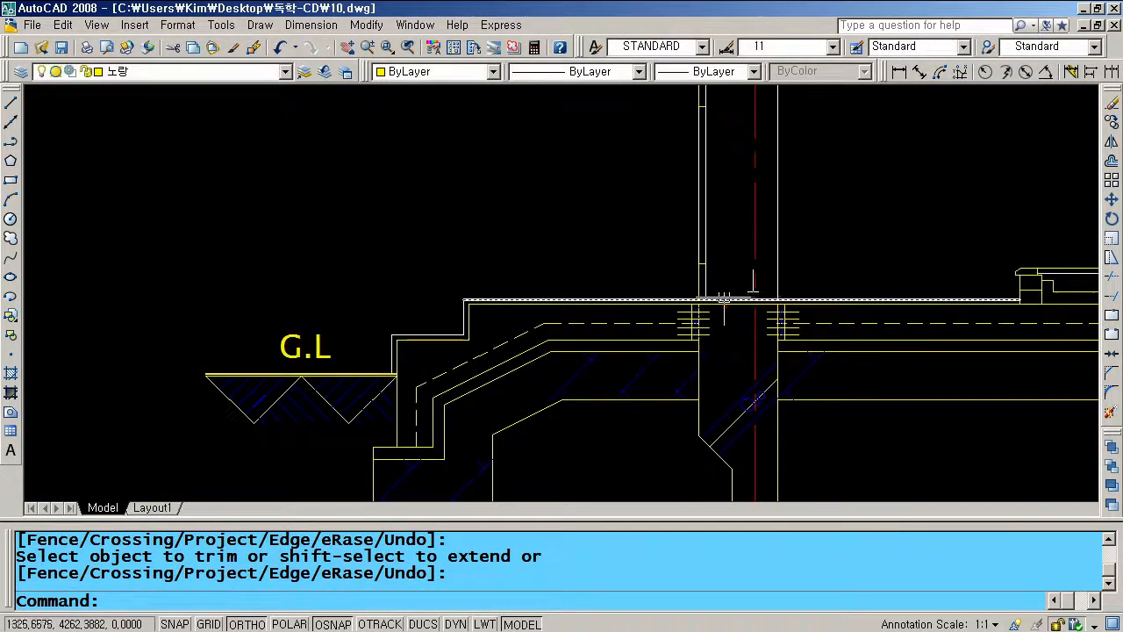
pyautogui.click(348, 47)
pyautogui.moveTo(651, 156)
pyautogui.mouseDown()
pyautogui.moveTo(667, 218)
pyautogui.moveTo(622, 388)
pyautogui.moveTo(633, 325)
pyautogui.mouseUp()
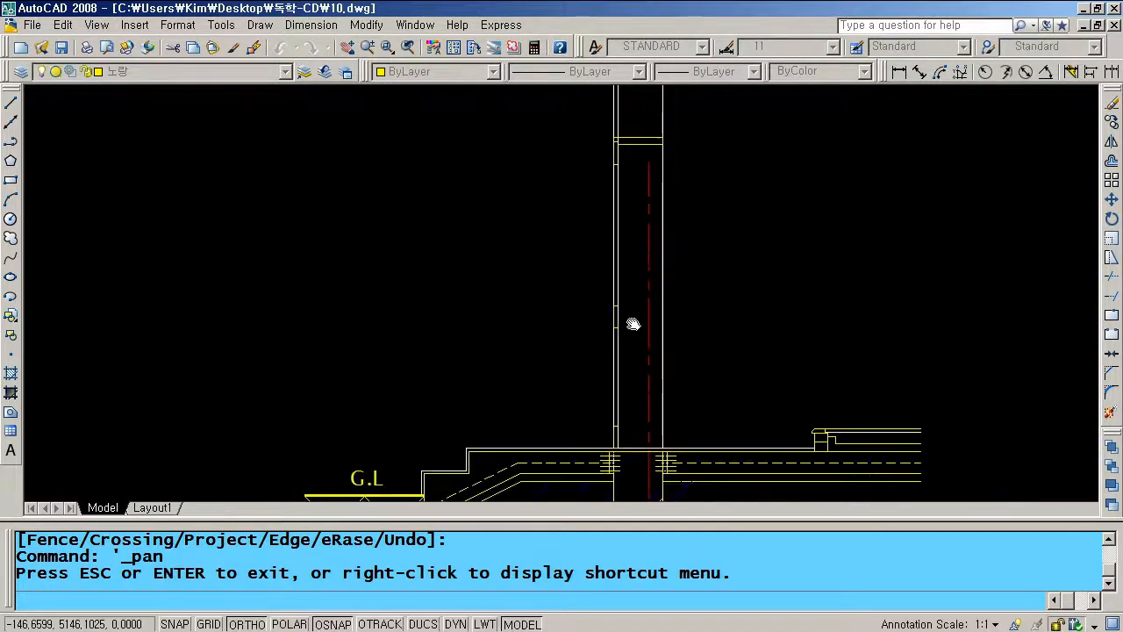
pyautogui.moveTo(629, 219); pyautogui.dragTo(594, 365)
pyautogui.scroll(5, 587, 272)
pyautogui.press('Escape')
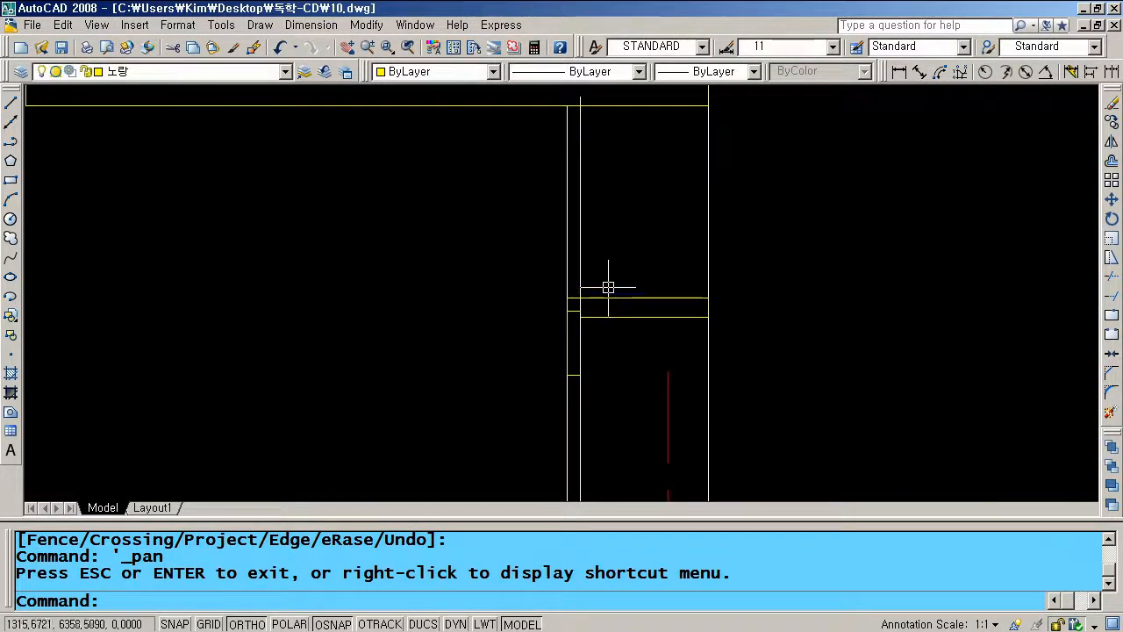
pyautogui.write('tr')
pyautogui.press('Return')
pyautogui.click(597, 316)
pyautogui.press('Return')
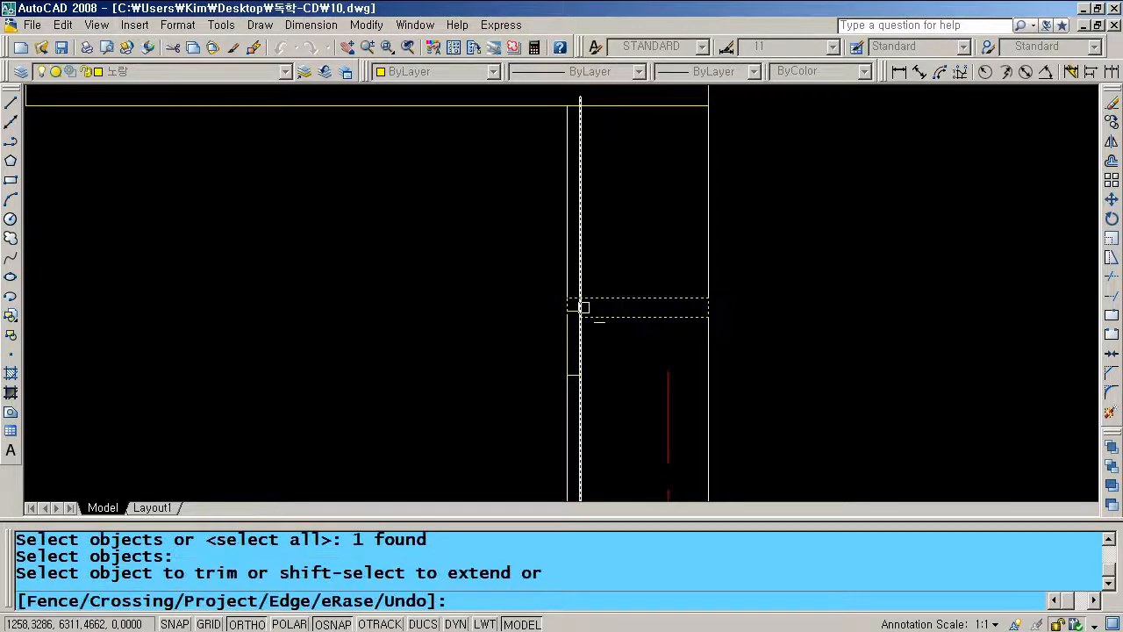
pyautogui.click(580, 307)
pyautogui.press('Return')
# Erase the leftover piece of the copied line above the door head and regenerate the drawing
pyautogui.click(580, 272)
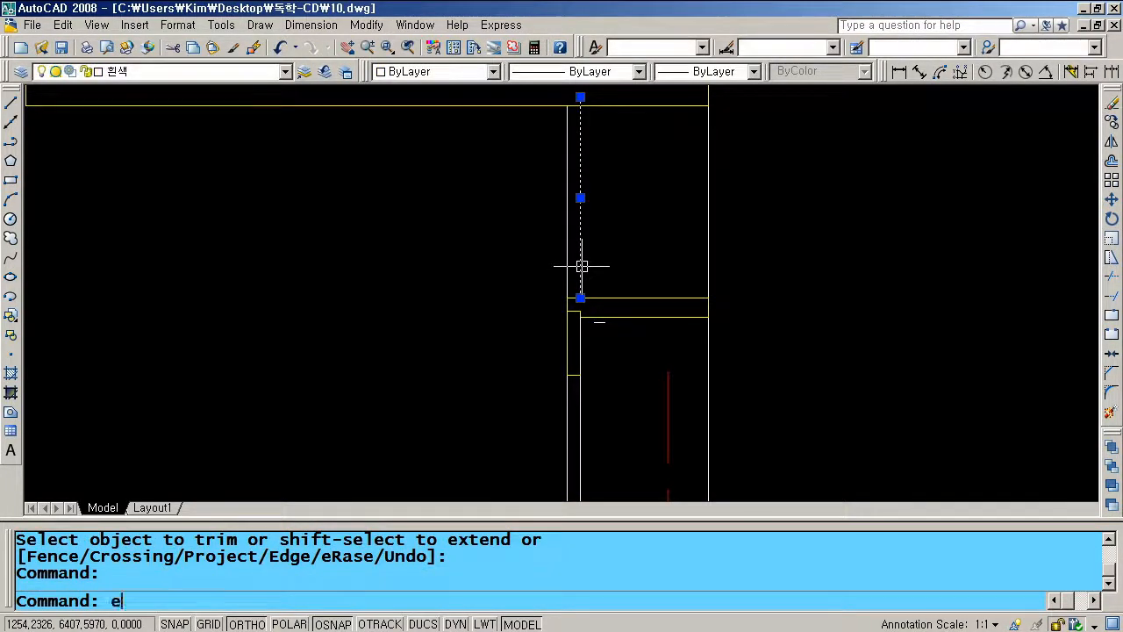
pyautogui.write('e')
pyautogui.press('Return')
pyautogui.write('re')
pyautogui.press('Return')
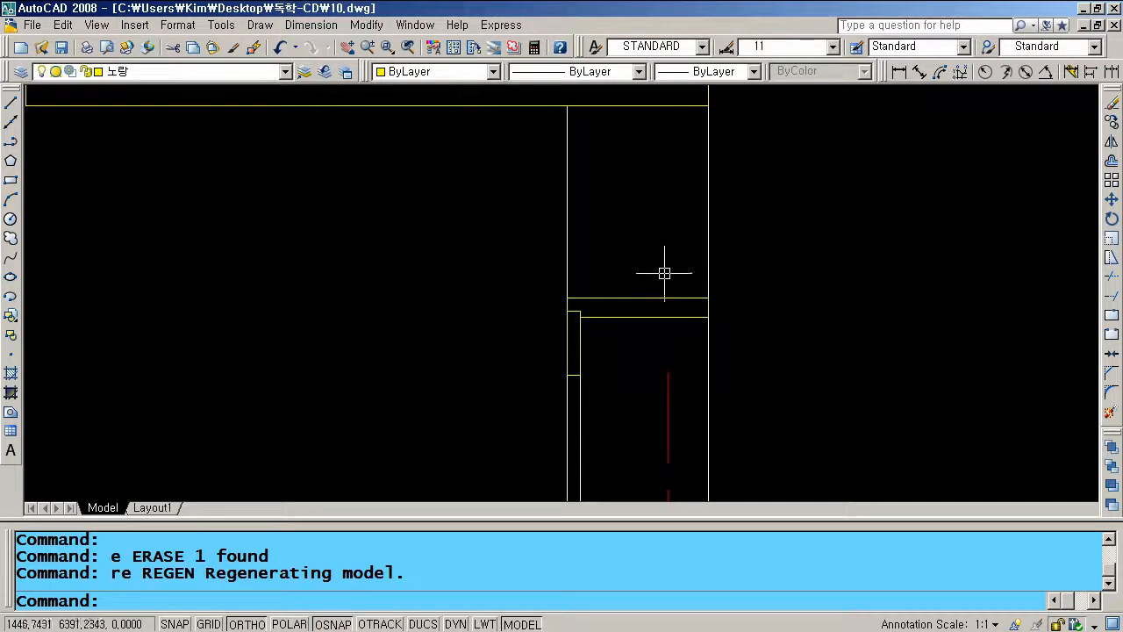
# Draw a full rectangle over the door head from its lower inner corner to the upper corner on the outer wall line
pyautogui.write('rec')
pyautogui.press('Return')
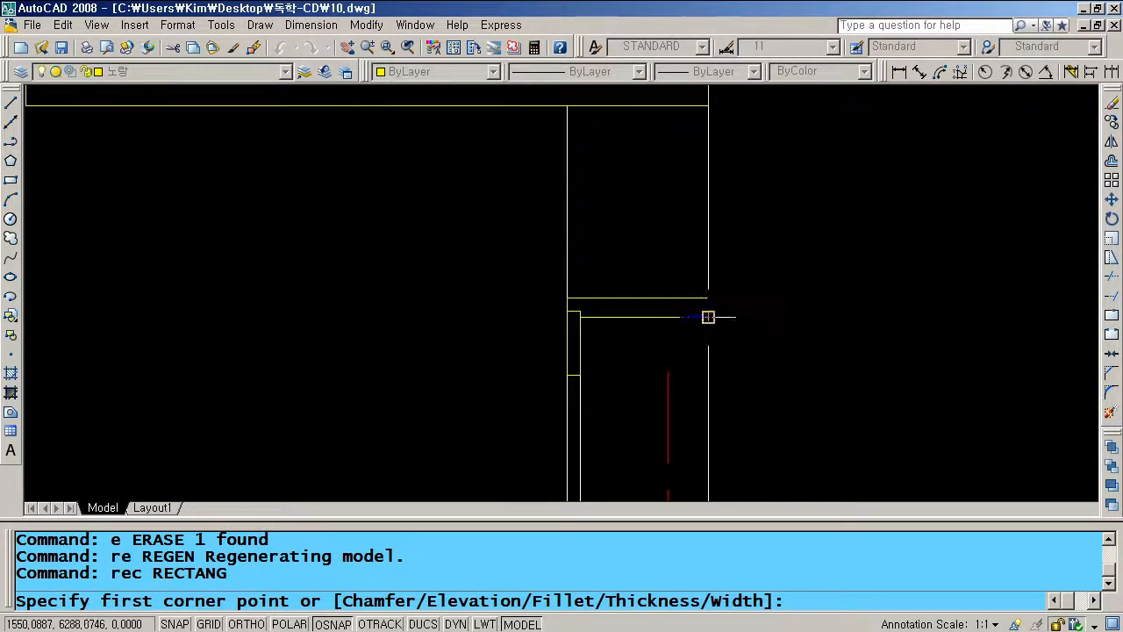
pyautogui.click(708, 317)
pyautogui.click(567, 298)
pyautogui.press('Return')
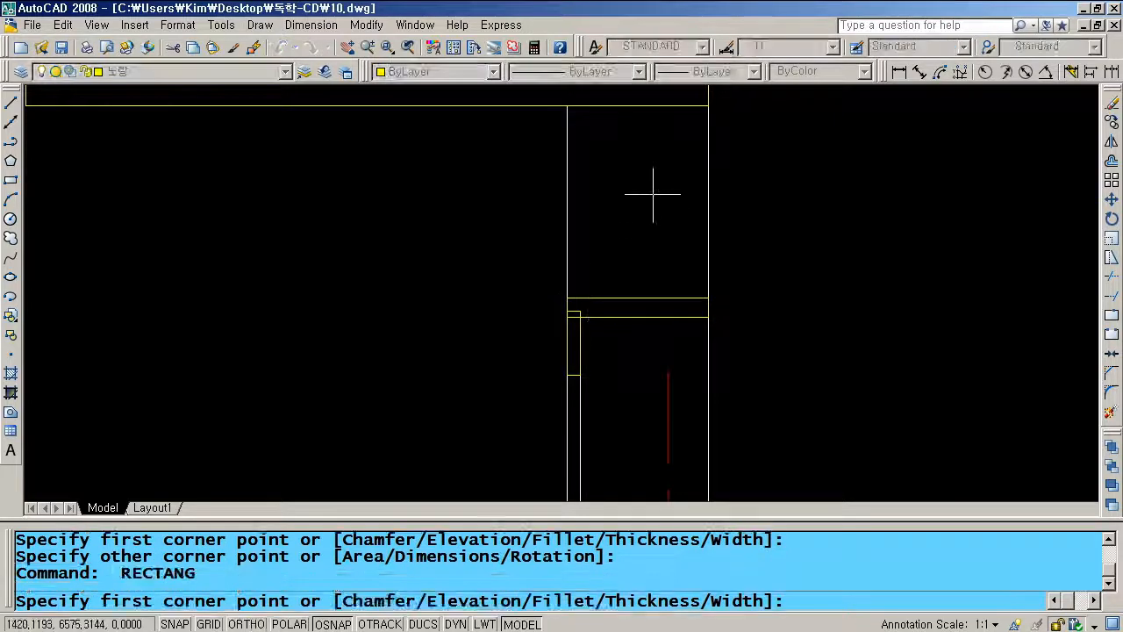
pyautogui.click(348, 46)
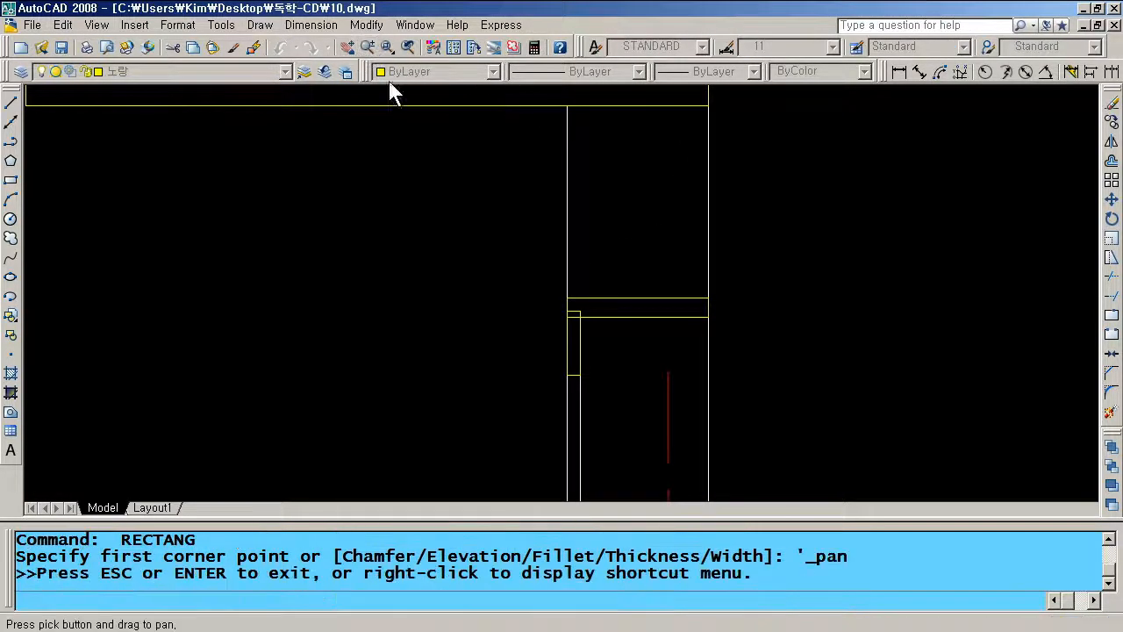
pyautogui.moveTo(527, 182); pyautogui.dragTo(500, 243)
pyautogui.press('Escape')
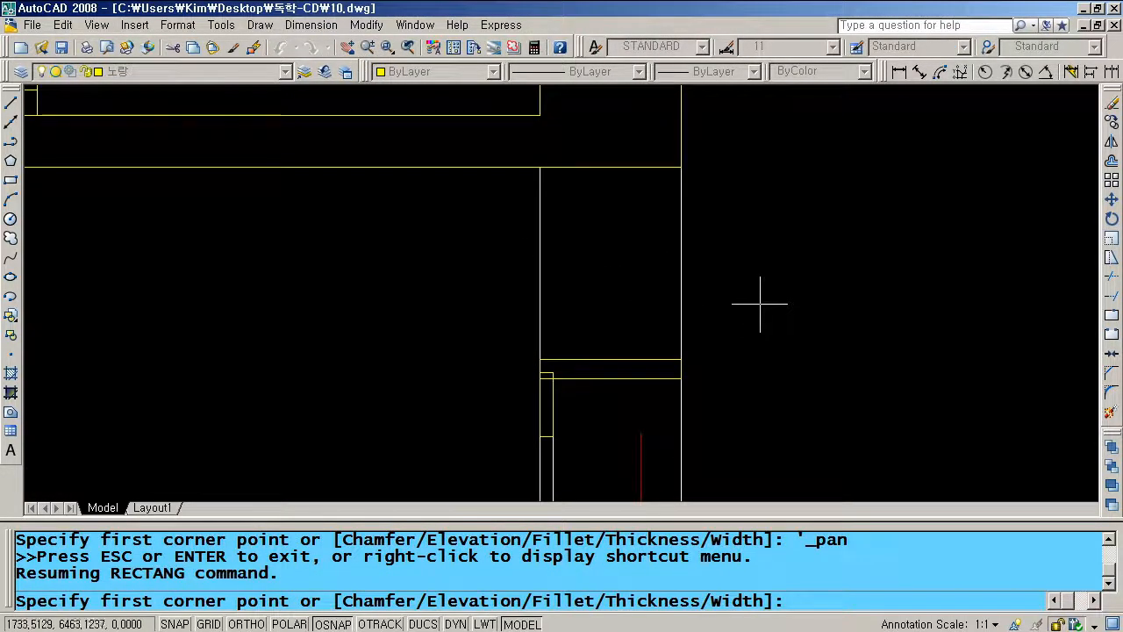
pyautogui.write('m')
pyautogui.press('Return')
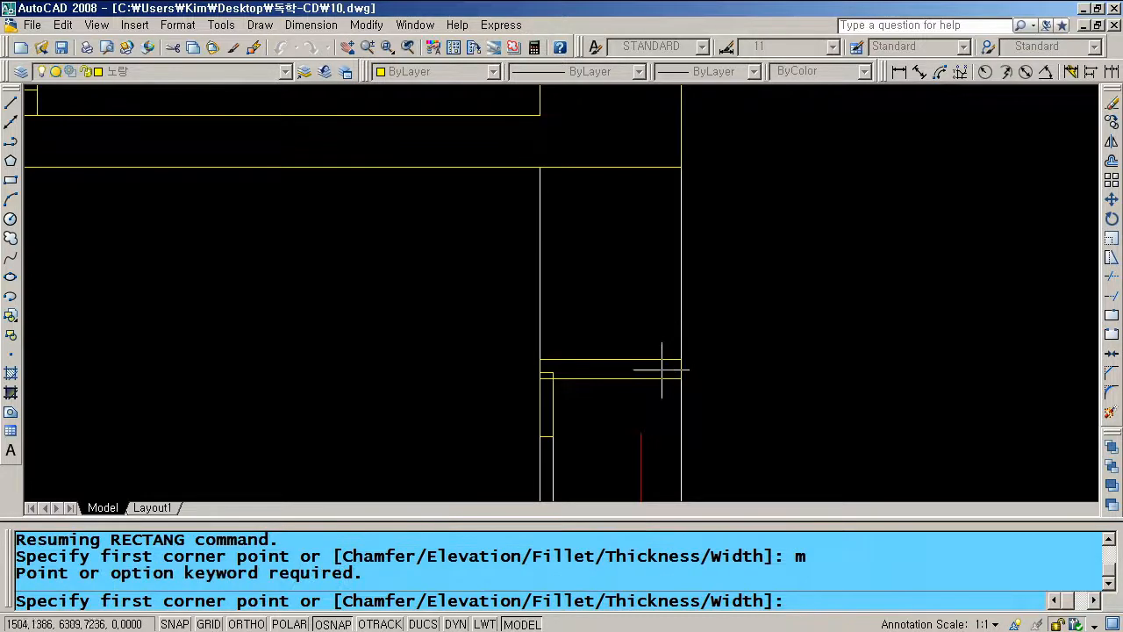
pyautogui.press('Escape')
pyautogui.press('Escape')
pyautogui.press('Escape')
# Move one of the two overlapping door head rectangles up by its own height so it sits on top of the other
pyautogui.write('m')
pyautogui.press('Return')
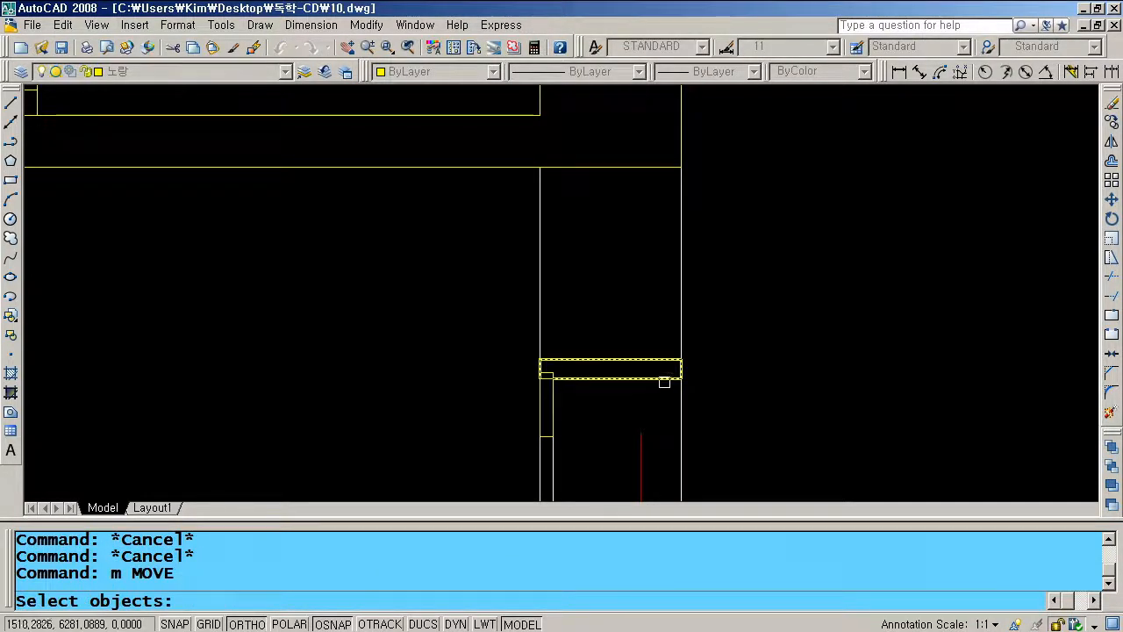
pyautogui.click(676, 378)
pyautogui.press('Return')
pyautogui.click(681, 369)
pyautogui.click(685, 359)
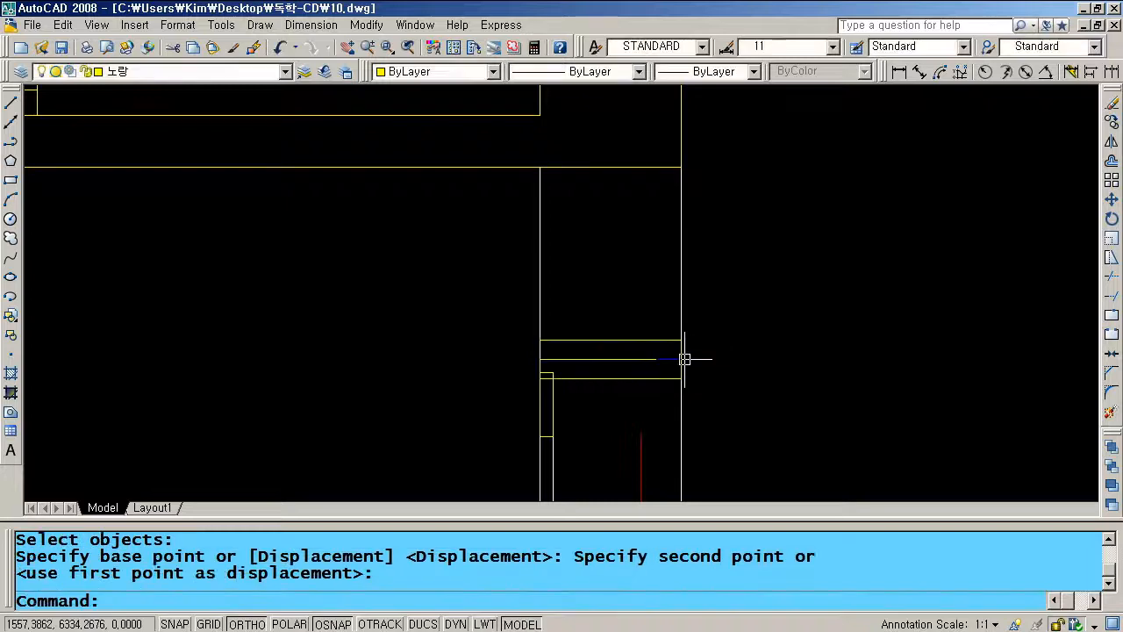
# Copy the raised rectangle from its upper inner corner to the underside of the canopy slab at the inner wall line
pyautogui.write('cc')
pyautogui.press('Return')
pyautogui.click(670, 340)
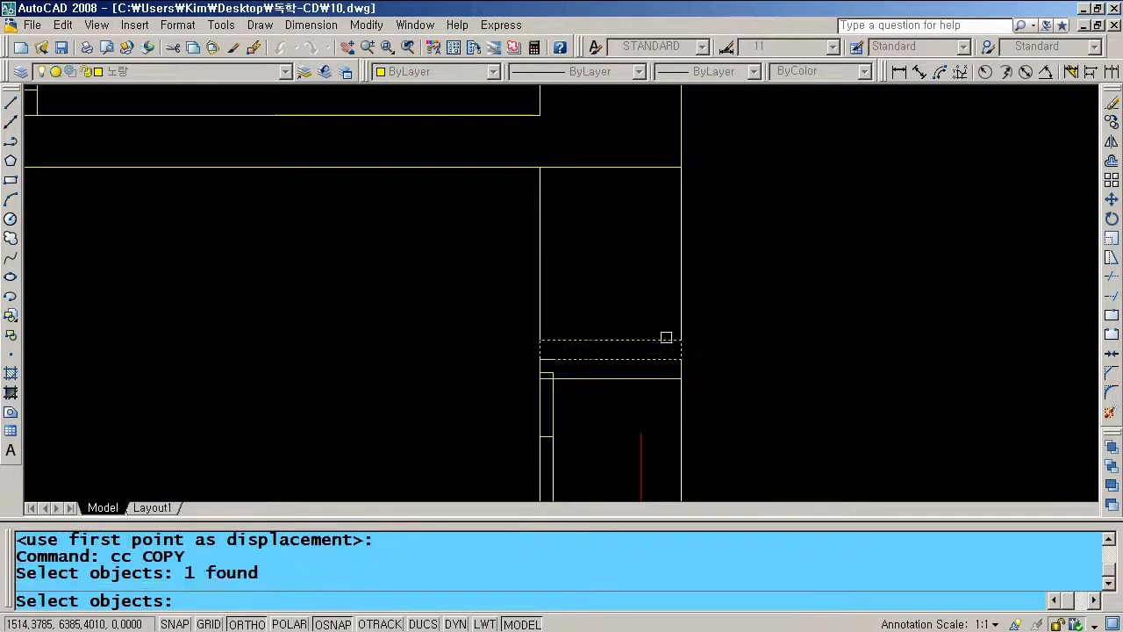
pyautogui.press('Return')
pyautogui.click(681, 340)
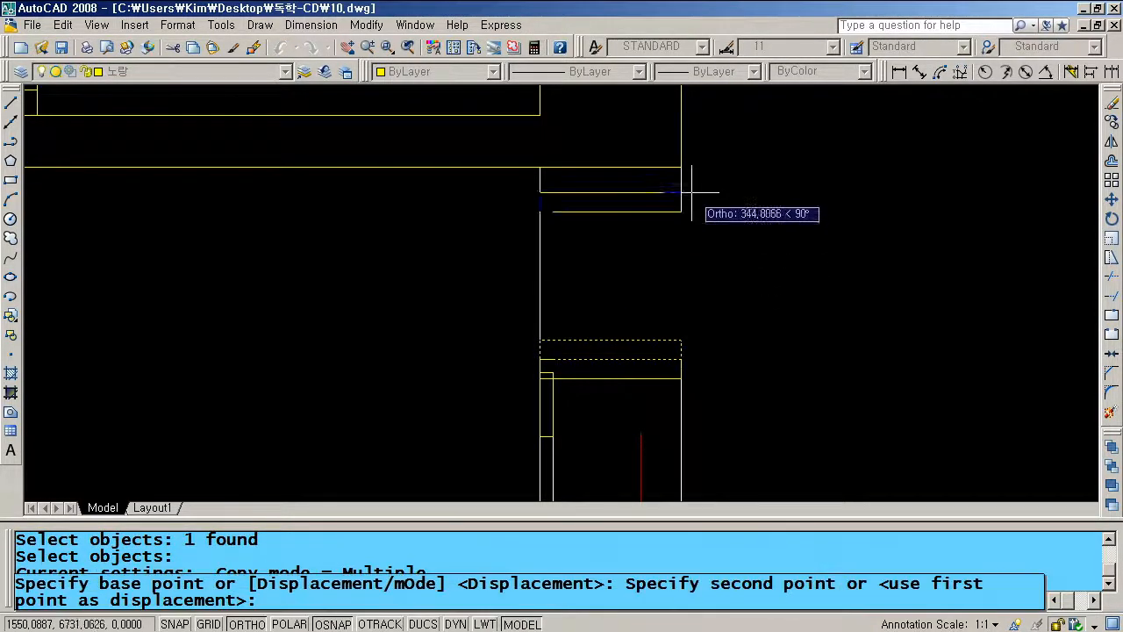
pyautogui.click(681, 167)
pyautogui.press('Return')
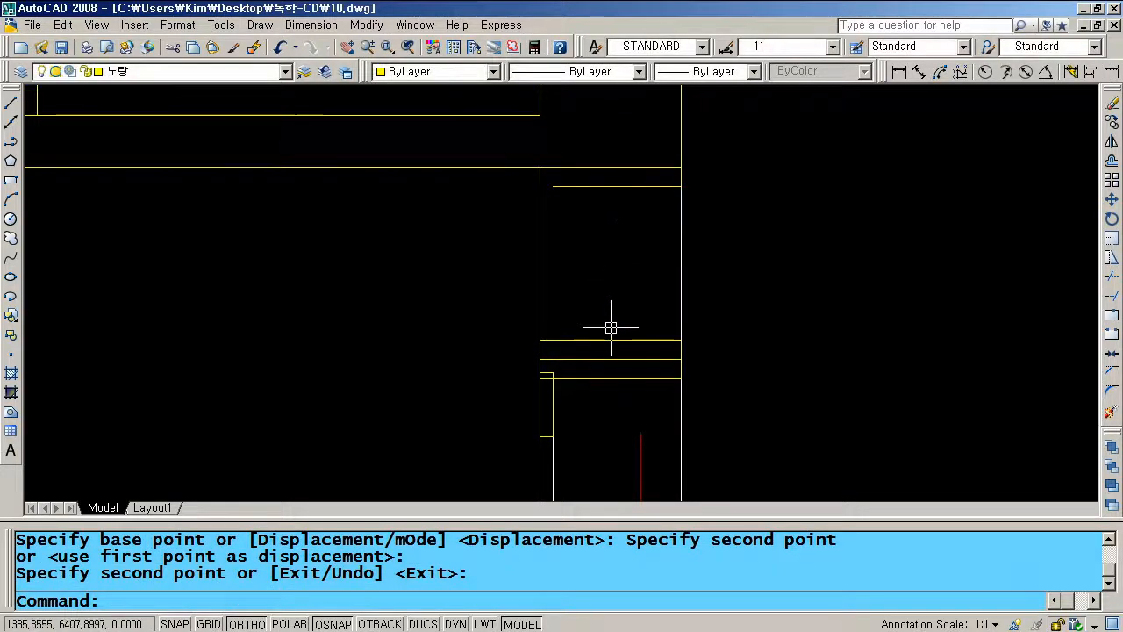
# Stretch the notched lower corner of the rectangle under the canopy slab out to the outer wall line
pyautogui.click(584, 187)
pyautogui.click(552, 186)
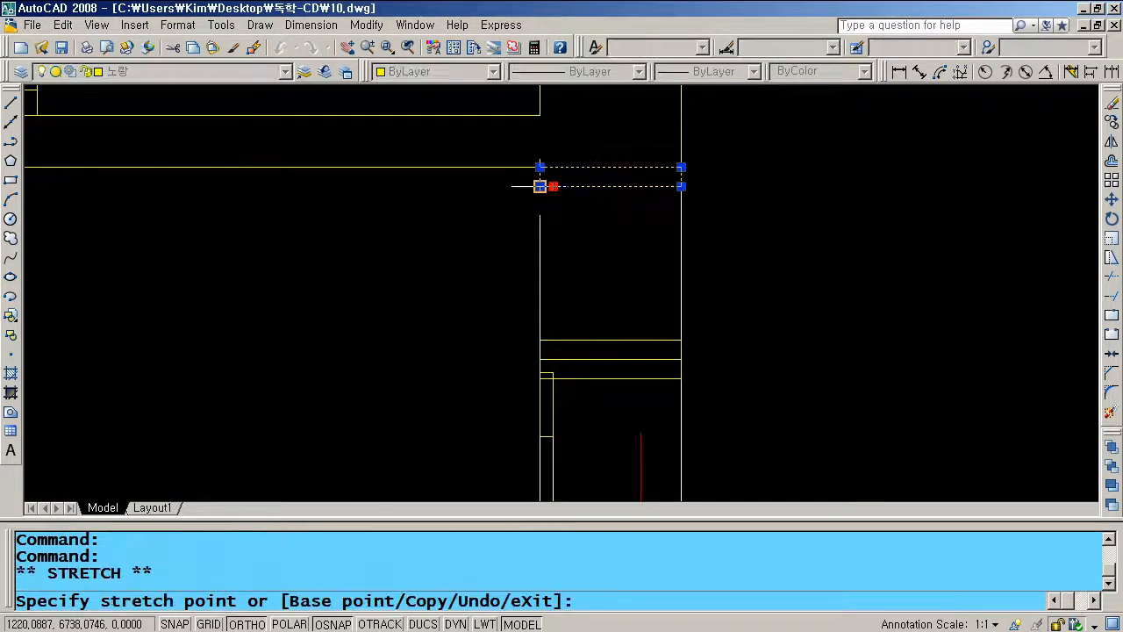
pyautogui.press('Escape')
pyautogui.press('Escape')
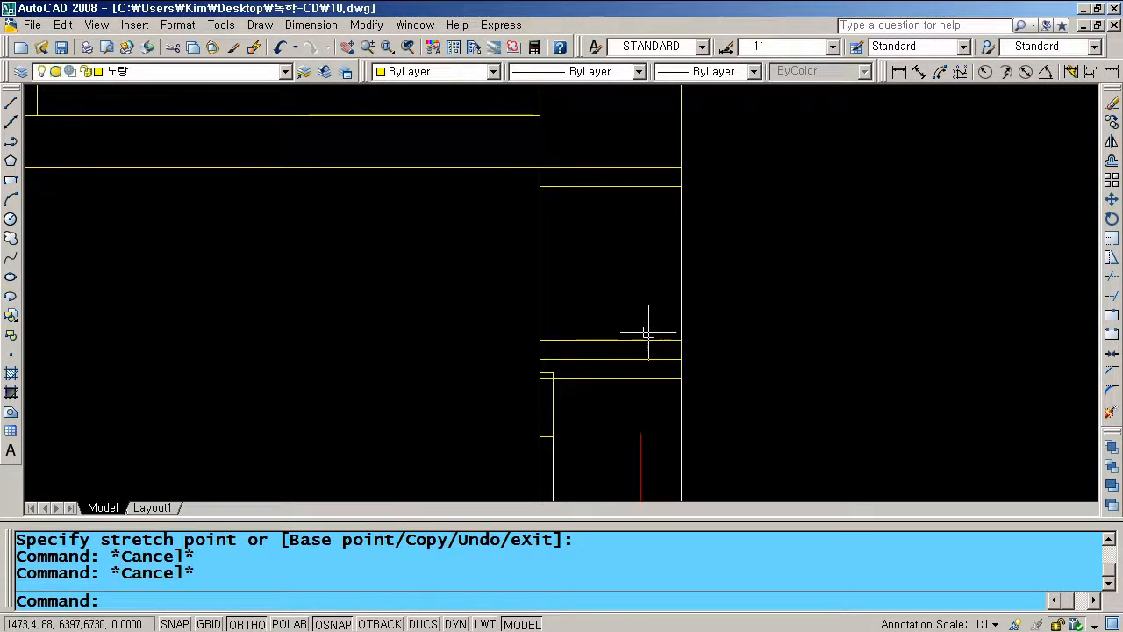
# Draw a small upright rectangle about 40 by 75 on the raised rectangle, starting from the midpoint of its upper edge
pyautogui.write('rec')
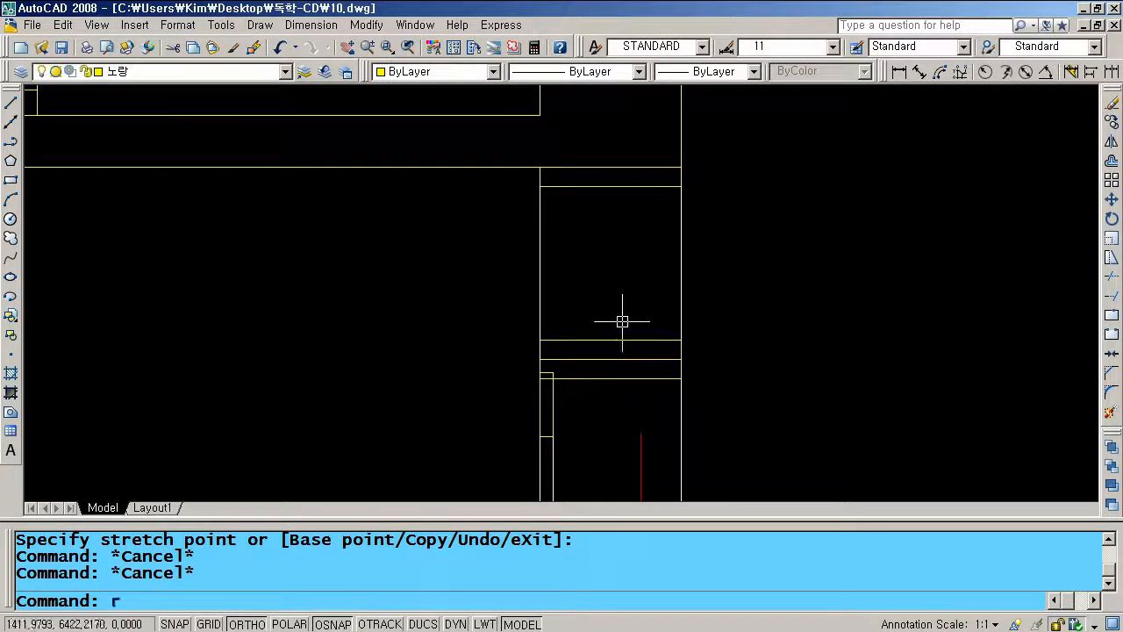
pyautogui.press('Return')
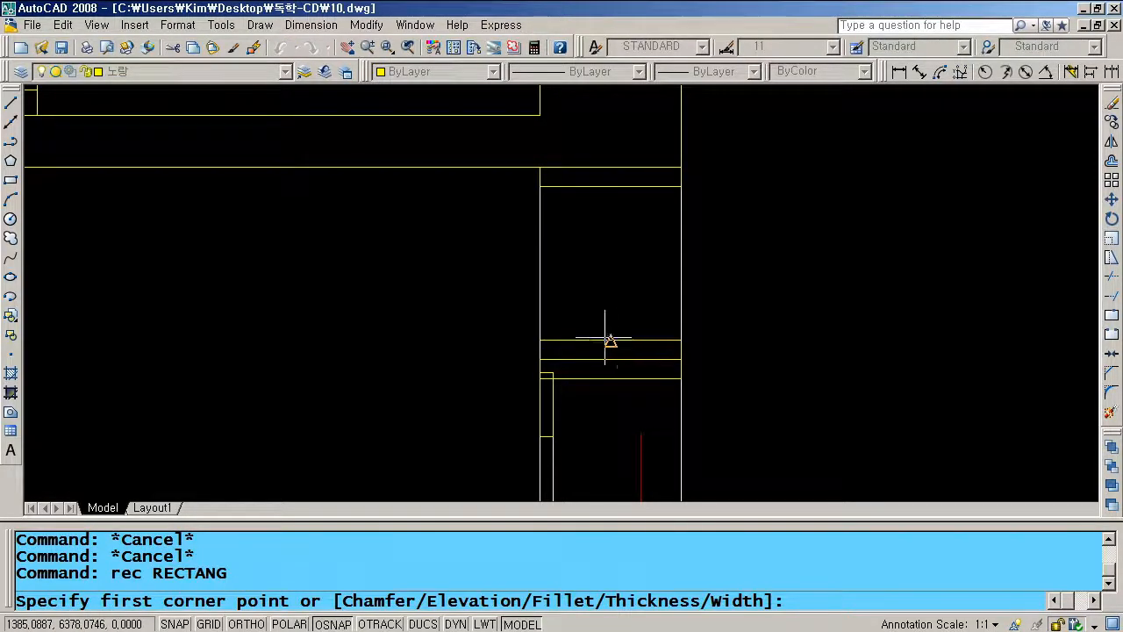
pyautogui.click(611, 341)
pyautogui.click(628, 308)
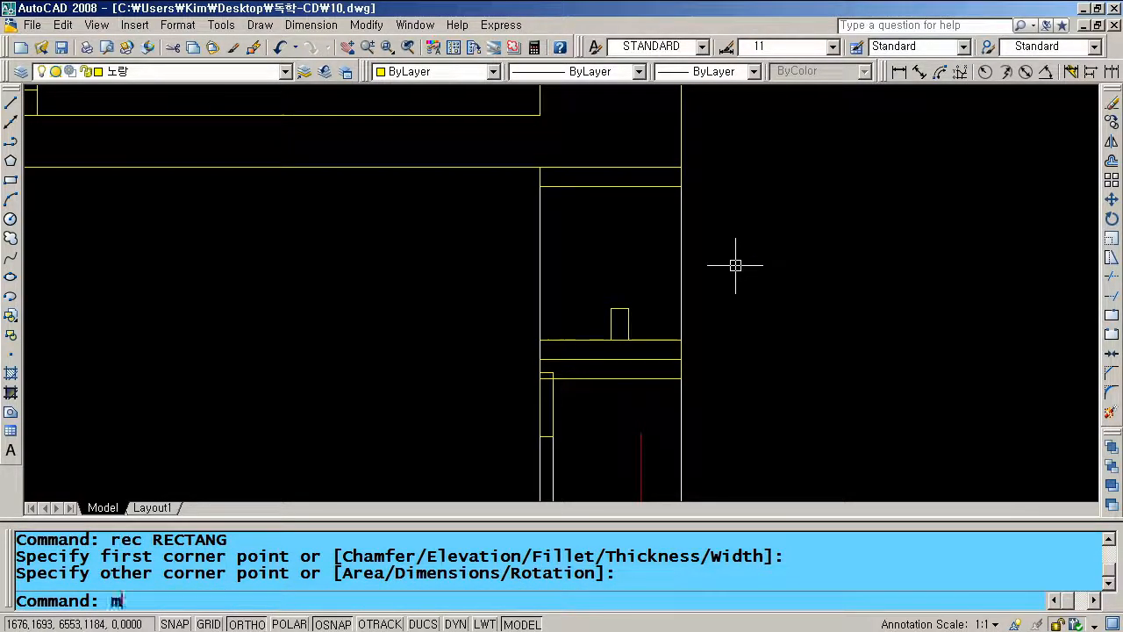
pyautogui.write('mi')
pyautogui.press('Escape')
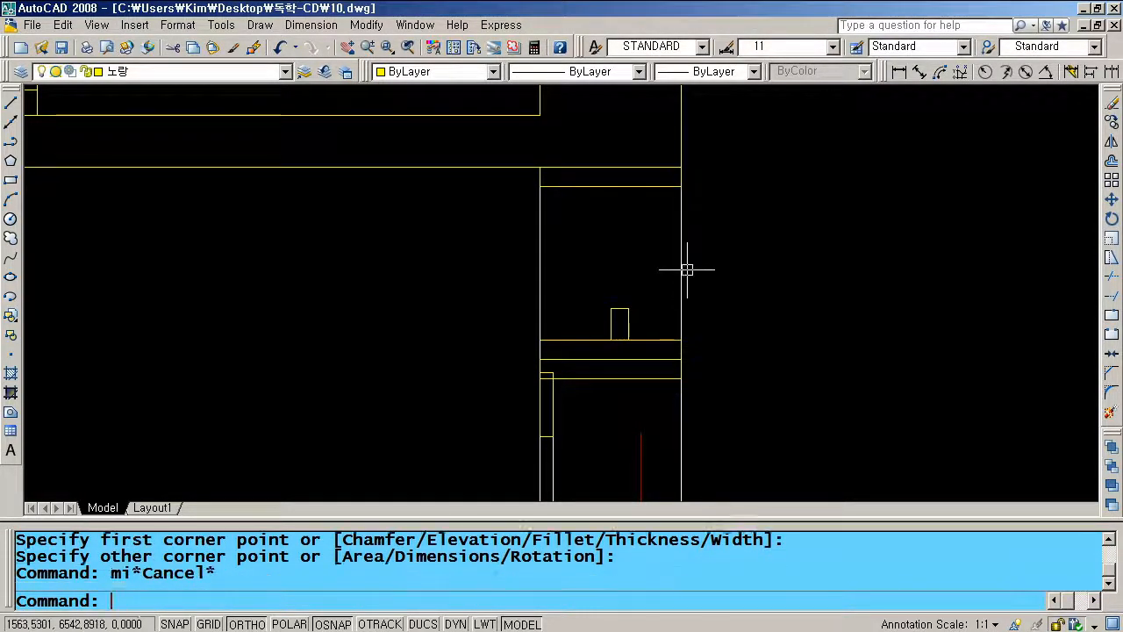
pyautogui.press('Escape')
# Copy the small upright rectangle from its upper outer corner to the midpoint of the lower edge of the rectangle under the canopy
pyautogui.write('cc')
pyautogui.press('Return')
pyautogui.click(611, 316)
pyautogui.press('Return')
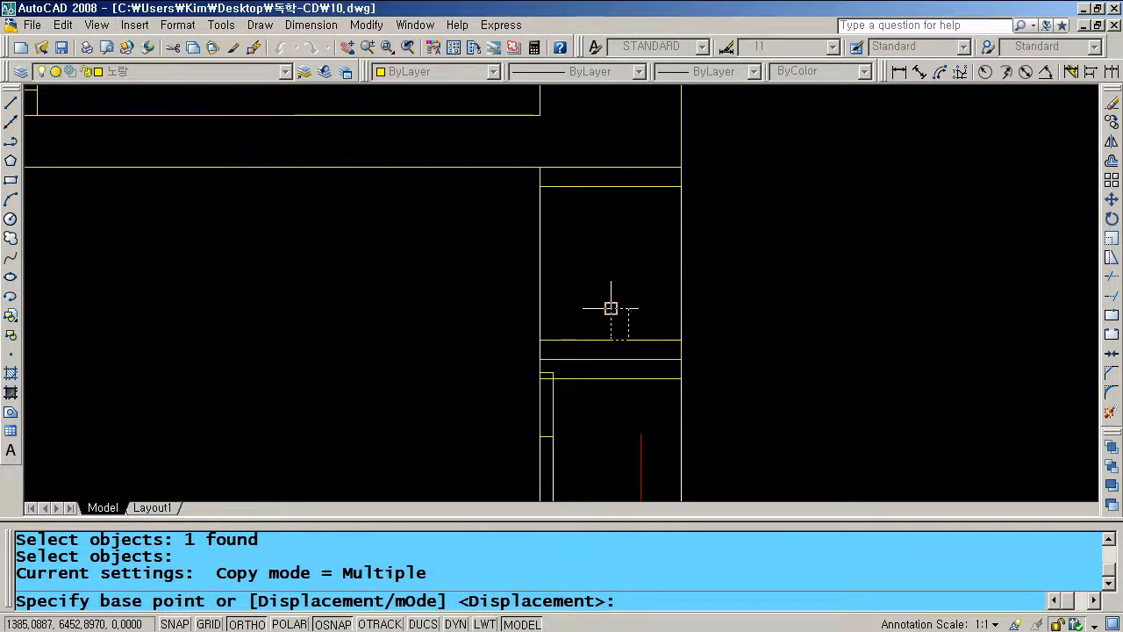
pyautogui.click(610, 308)
pyautogui.click(611, 187)
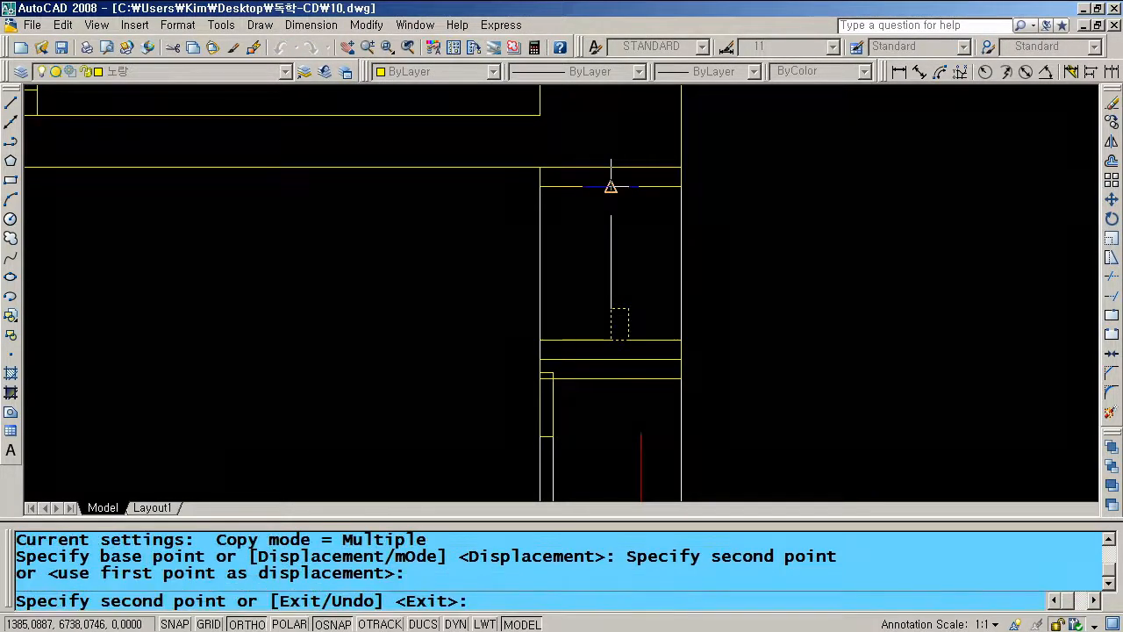
pyautogui.press('Escape')
pyautogui.press('Escape')
# Draw two vertical lines joining the corners of the lower and upper small upright rectangles between the transom members
pyautogui.write('l')
pyautogui.press('Return')
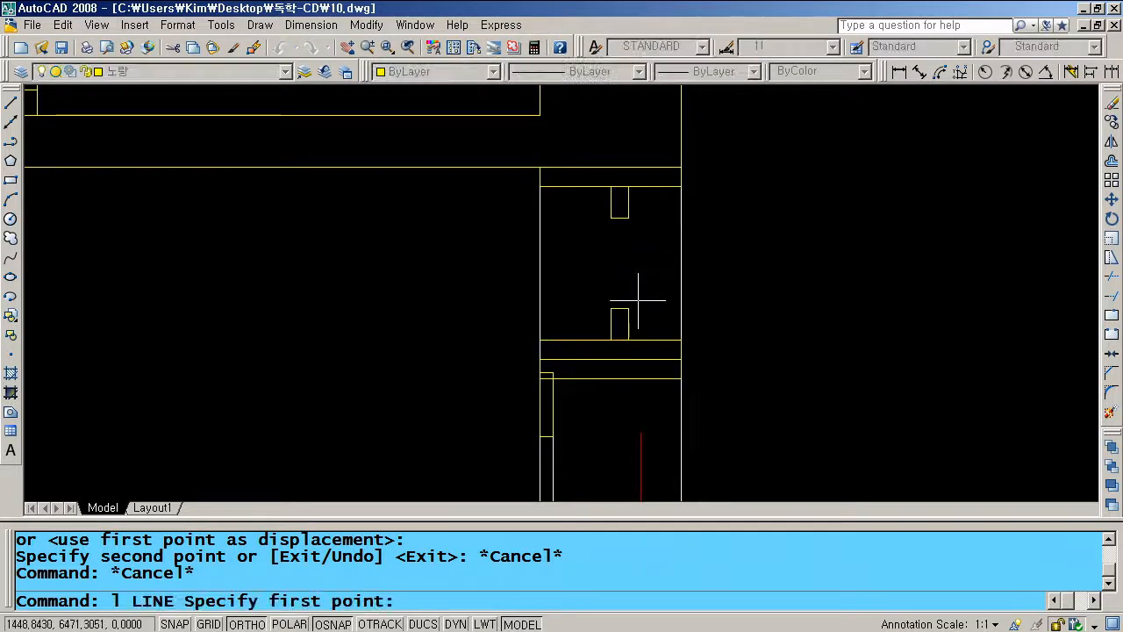
pyautogui.click(628, 309)
pyautogui.click(628, 218)
pyautogui.press('Return')
pyautogui.press('Return')
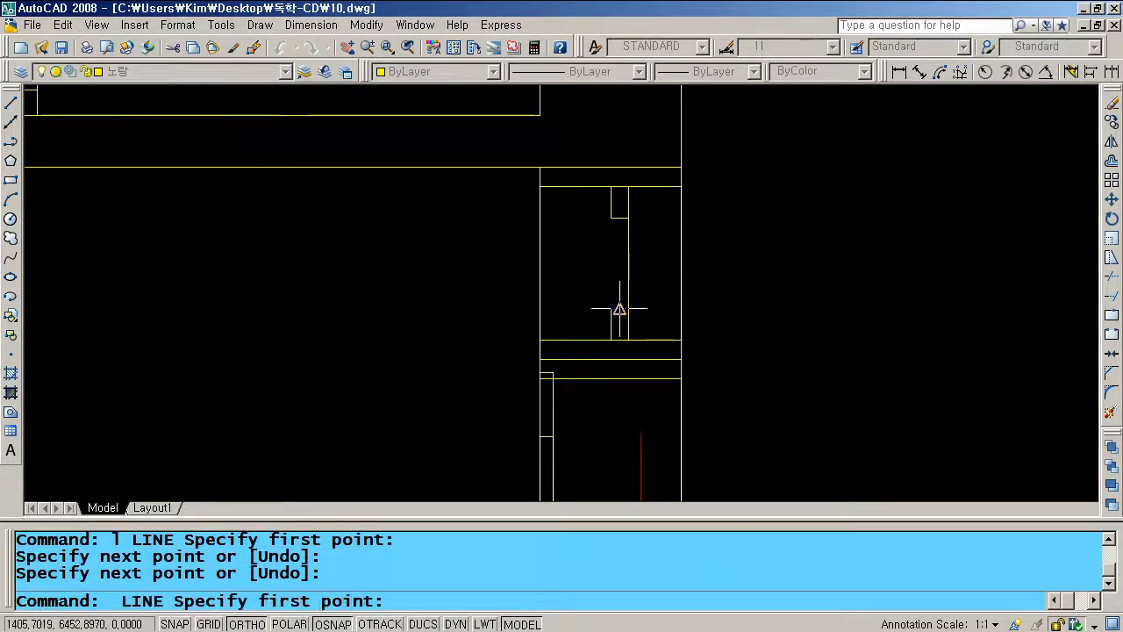
pyautogui.click(611, 308)
pyautogui.click(613, 245)
pyautogui.press('Return')
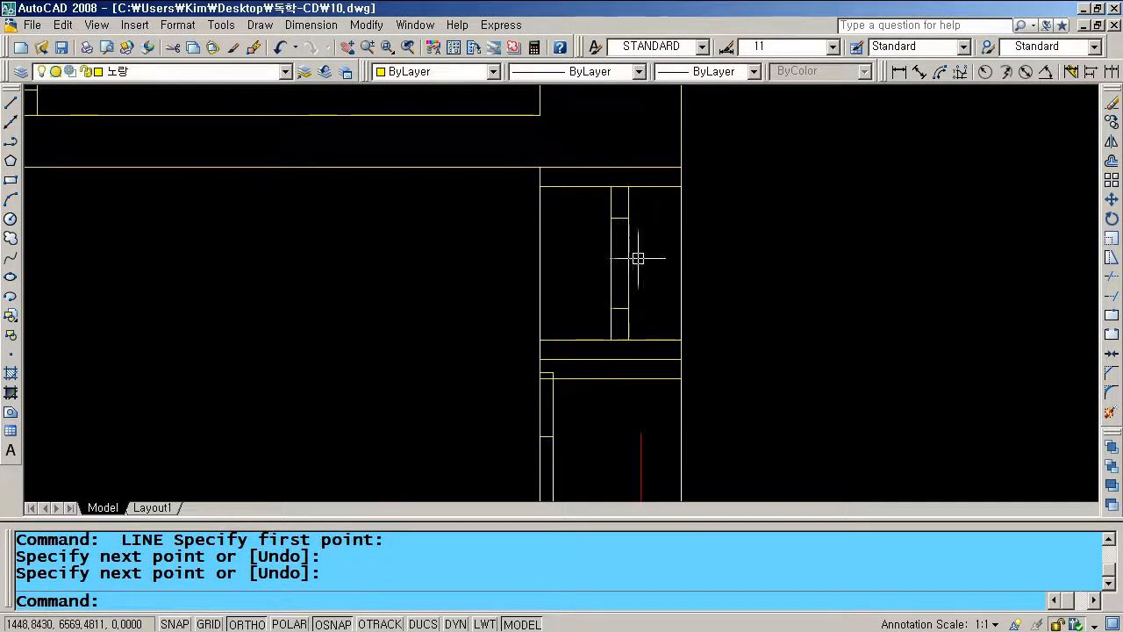
# Reassign the two vertical lines between the small upright rectangles to a different layer and clear the selection
pyautogui.click(639, 255)
pyautogui.click(609, 251)
pyautogui.click(284, 72)
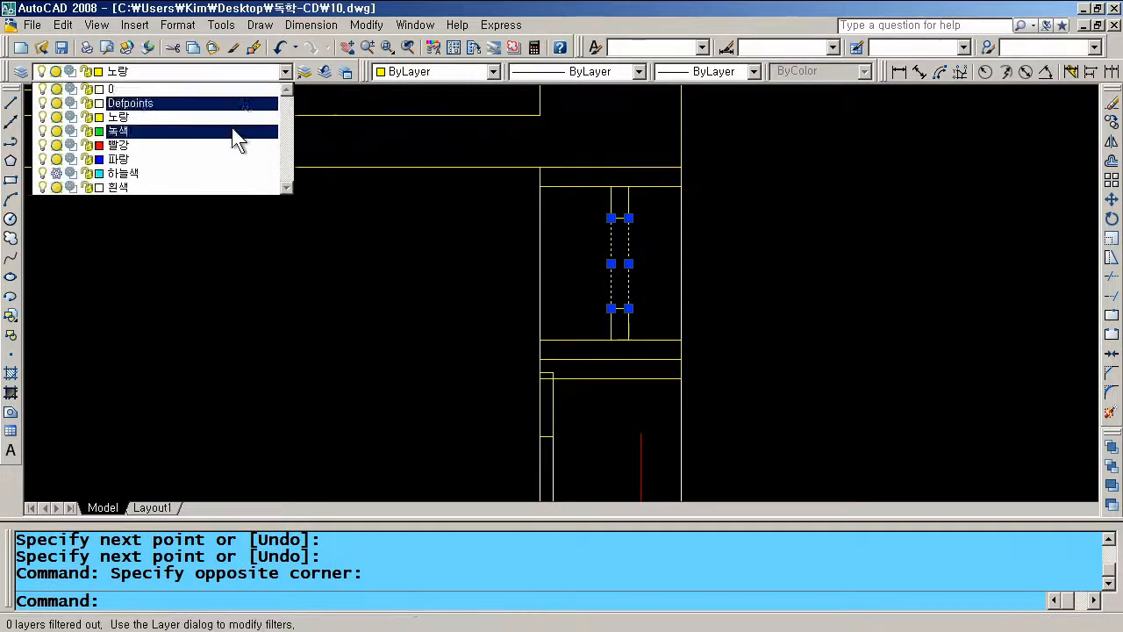
pyautogui.click(234, 139)
pyautogui.press('Escape')
pyautogui.press('Escape')
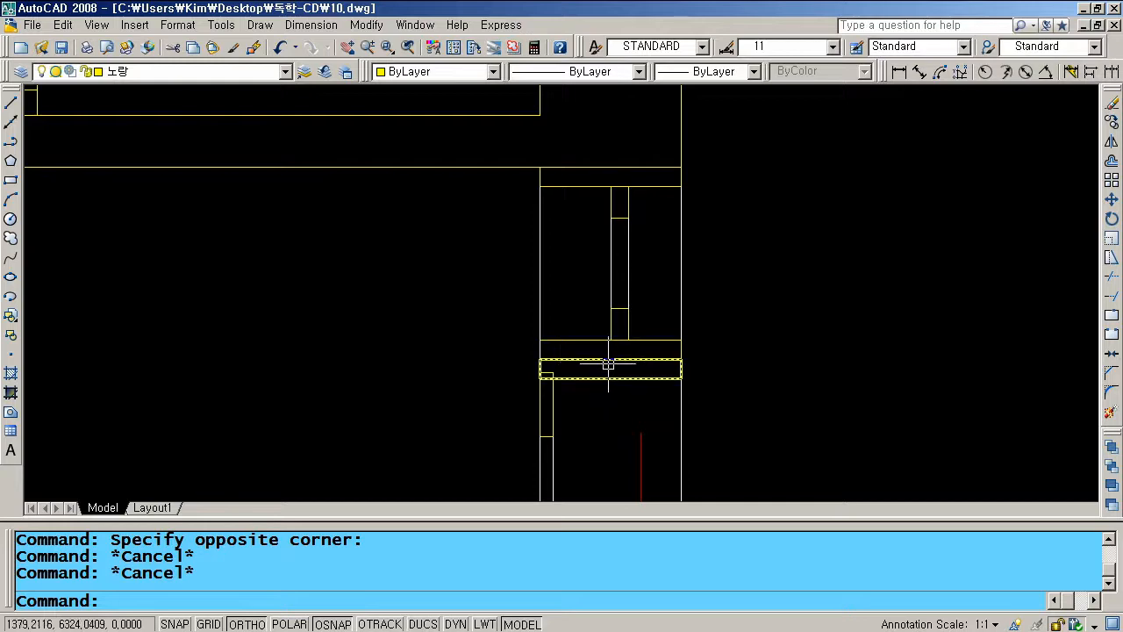
# Erase the rectangle that overlaps the head of the door frame, and undo that erasure
pyautogui.scroll(-2, 584, 344)
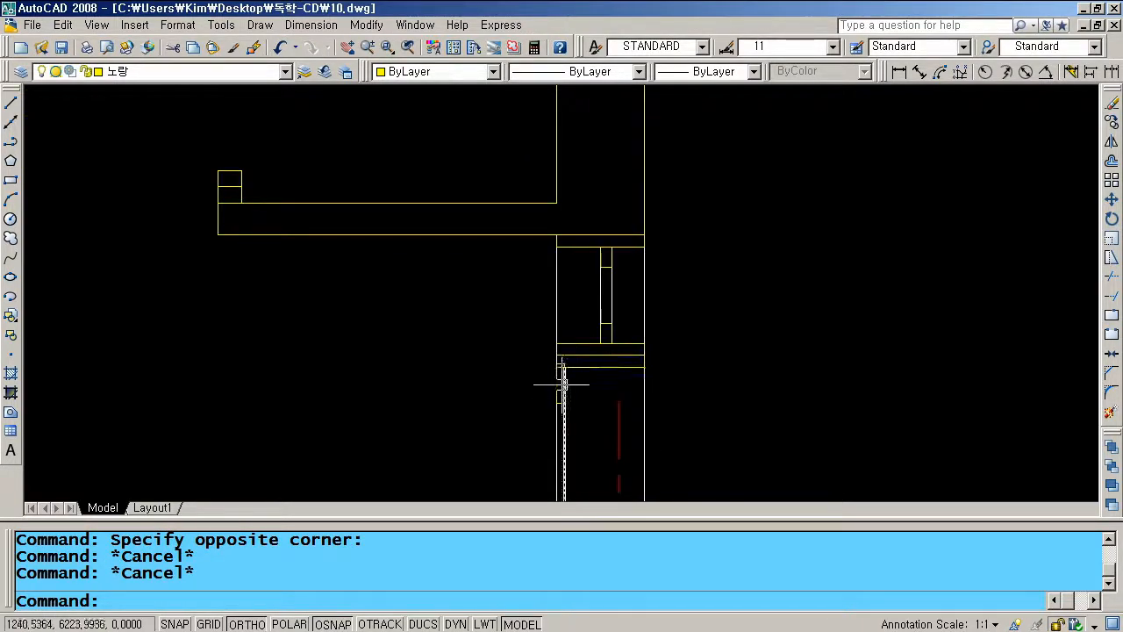
pyautogui.scroll(3, 563, 383)
pyautogui.click(514, 298)
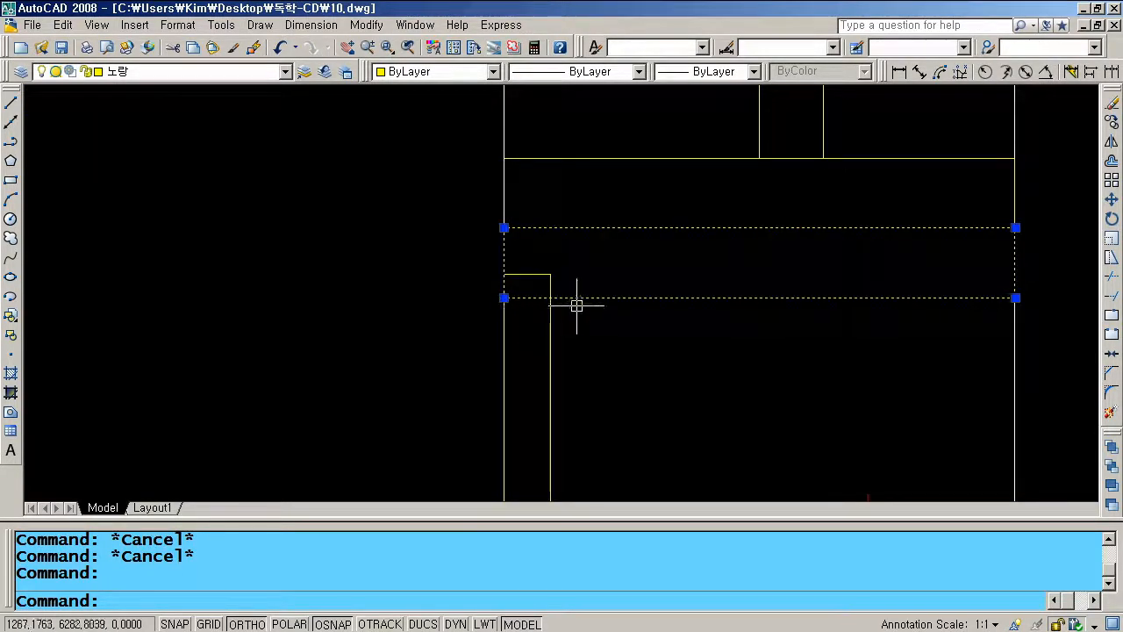
pyautogui.write('e')
pyautogui.press('Return')
pyautogui.write('u')
pyautogui.press('Return')
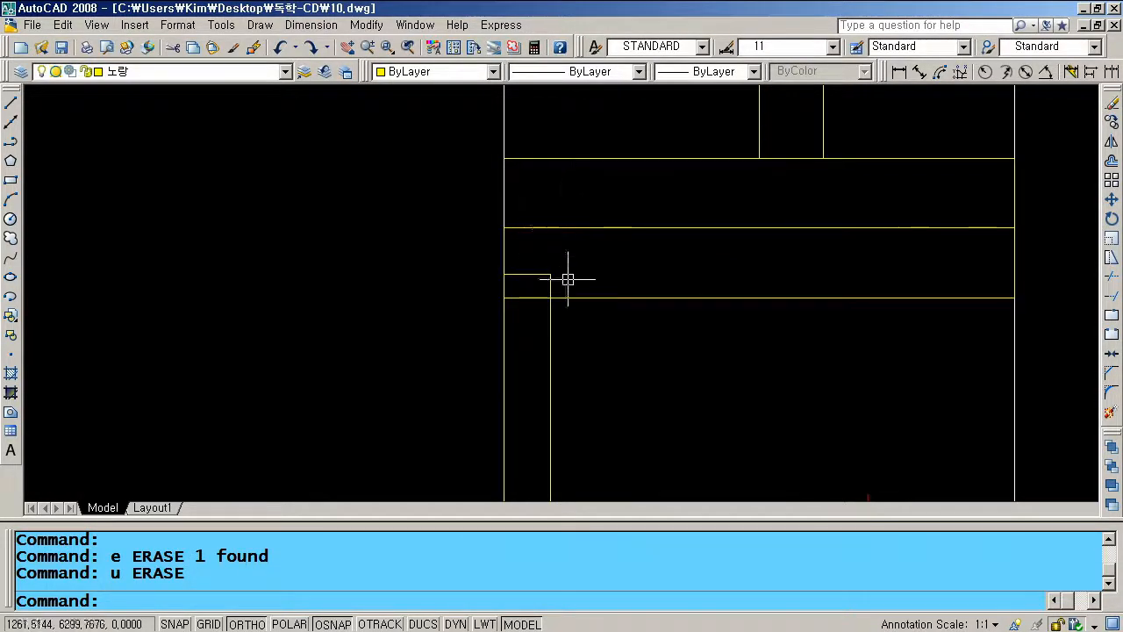
# Trim the lower edge of the door head rectangle where it crosses the narrow door frame piece
pyautogui.write('tr')
pyautogui.press('Return')
pyautogui.click(603, 311)
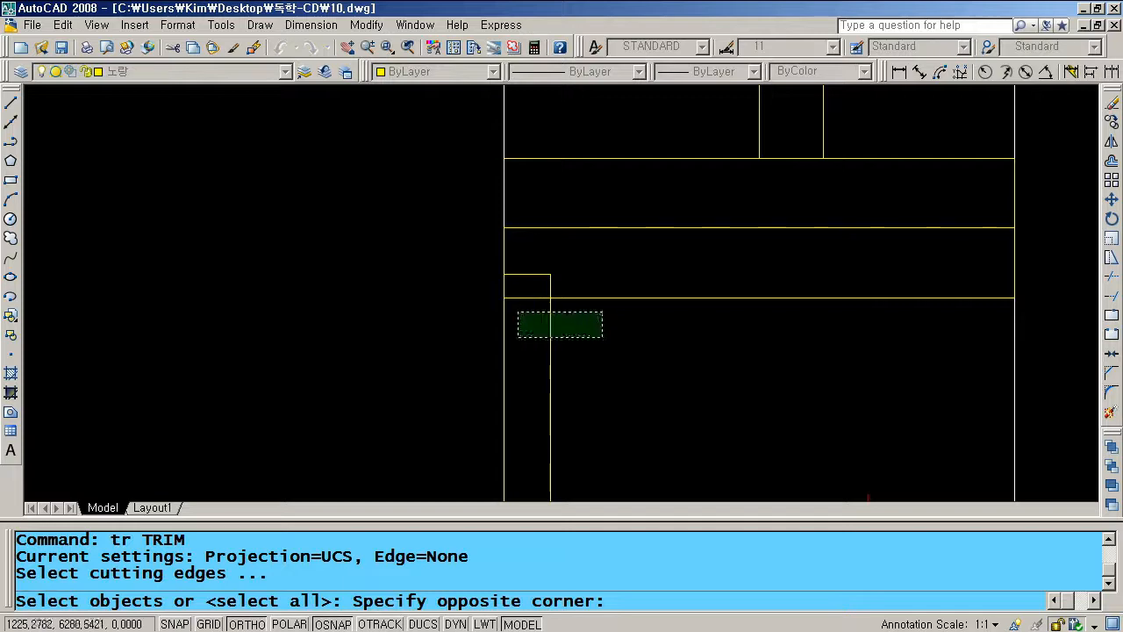
pyautogui.click(518, 337)
pyautogui.press('Return')
pyautogui.click(514, 296)
pyautogui.press('Return')
pyautogui.scroll(-3, 555, 317)
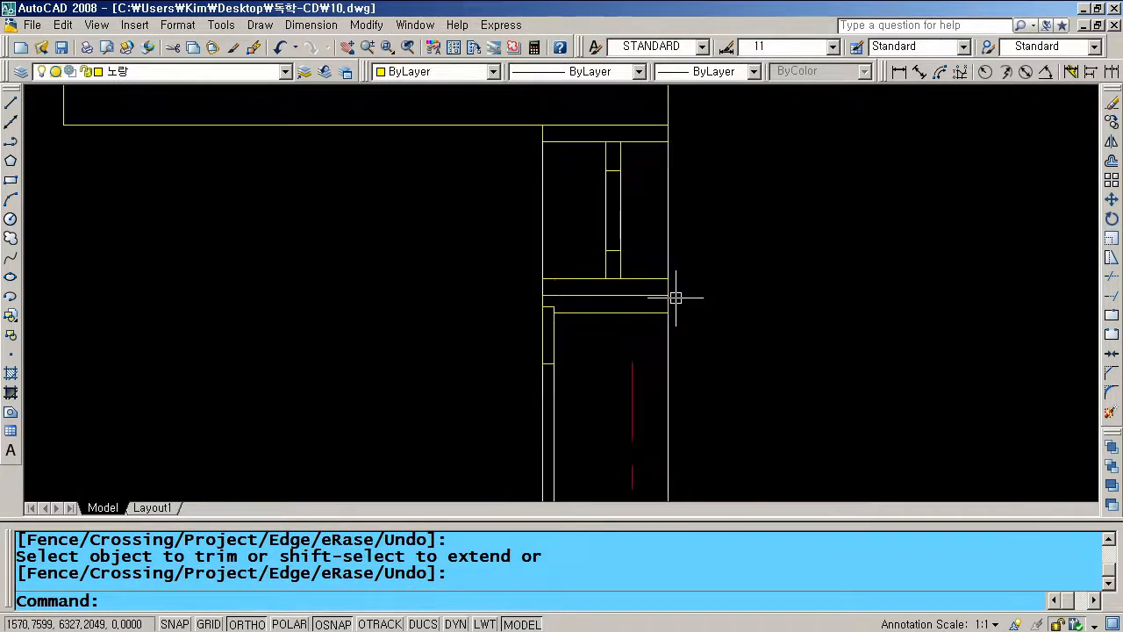
# Make 흰색 the current layer and draw a 900 by 2100 door elevation rectangle in the space outside the entrance wall
pyautogui.write('z')
pyautogui.press('Return')
pyautogui.write('e')
pyautogui.press('Return')
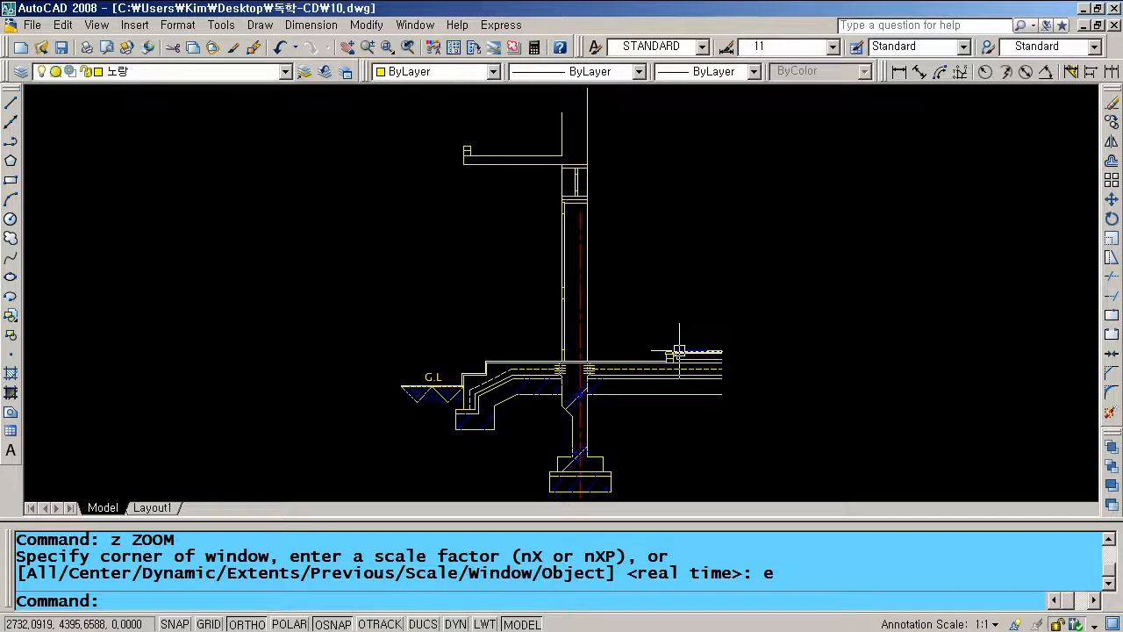
pyautogui.click(260, 72)
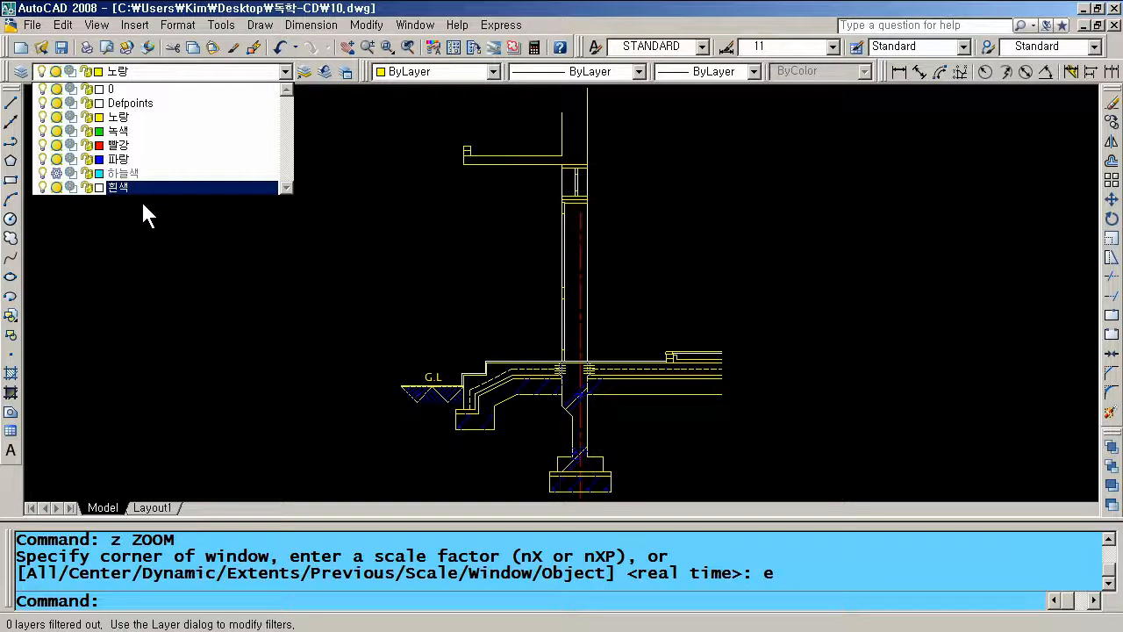
pyautogui.click(120, 188)
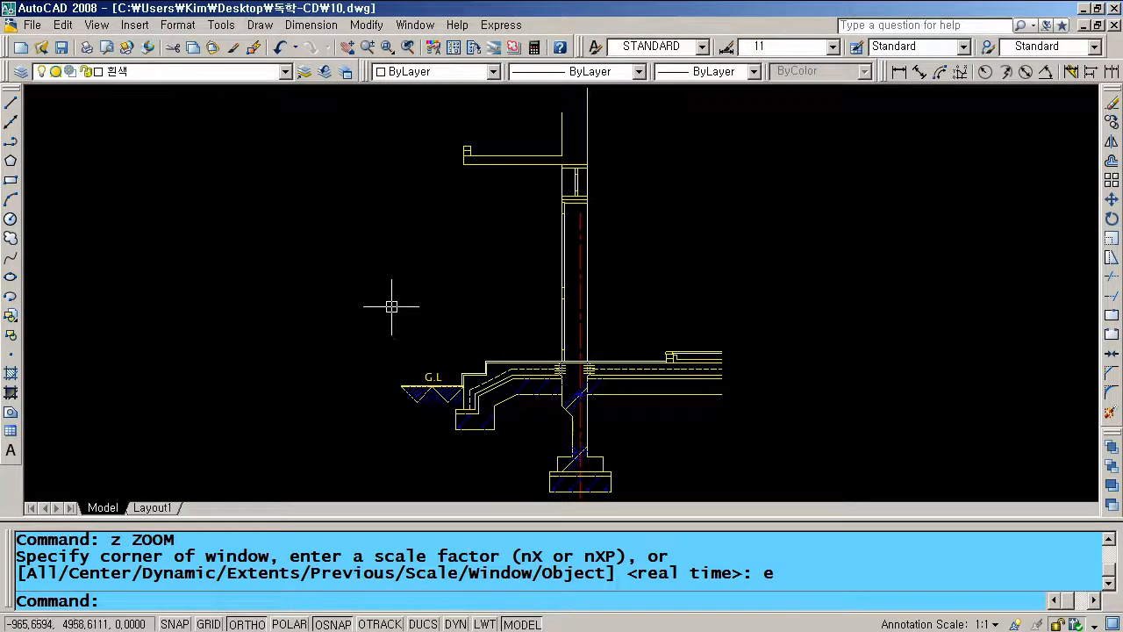
pyautogui.write('rec')
pyautogui.press('Return')
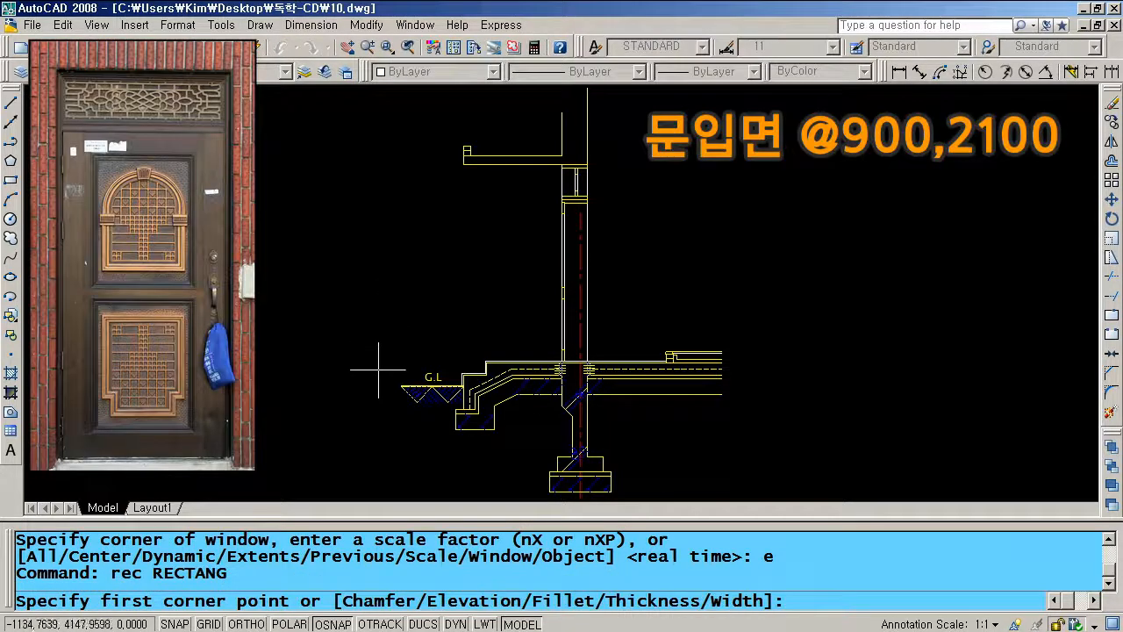
pyautogui.click(439, 330)
pyautogui.write('@')
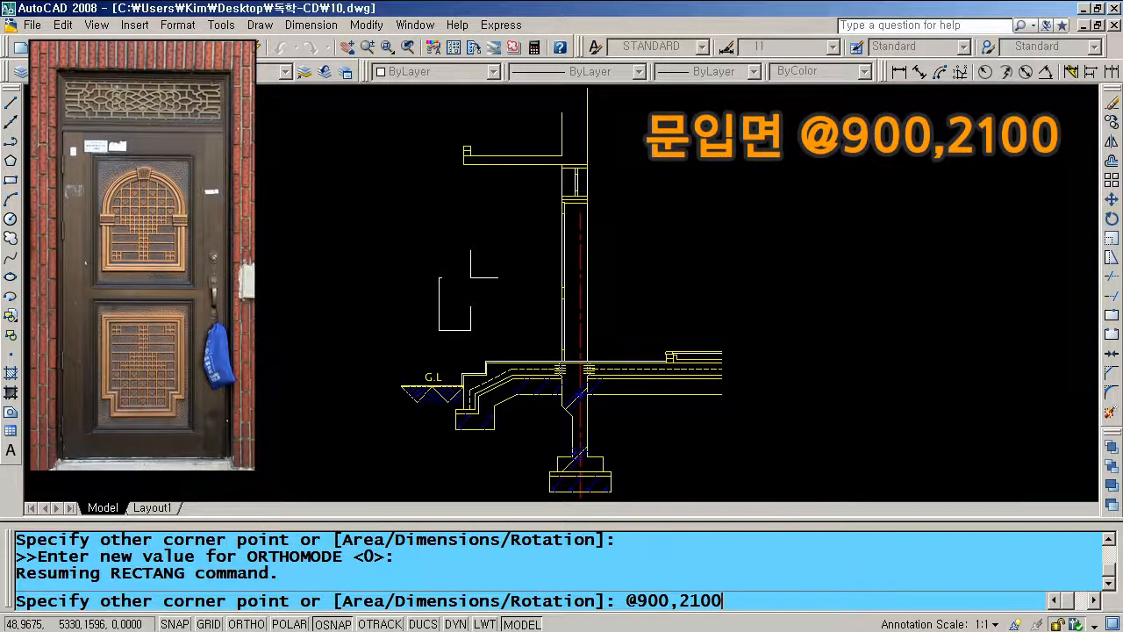
pyautogui.write('900,2100')
pyautogui.press('Return')
# Move the door elevation rectangle farther from the wall into the empty space above and beside the G.L mark
pyautogui.write('m')
pyautogui.press('space')
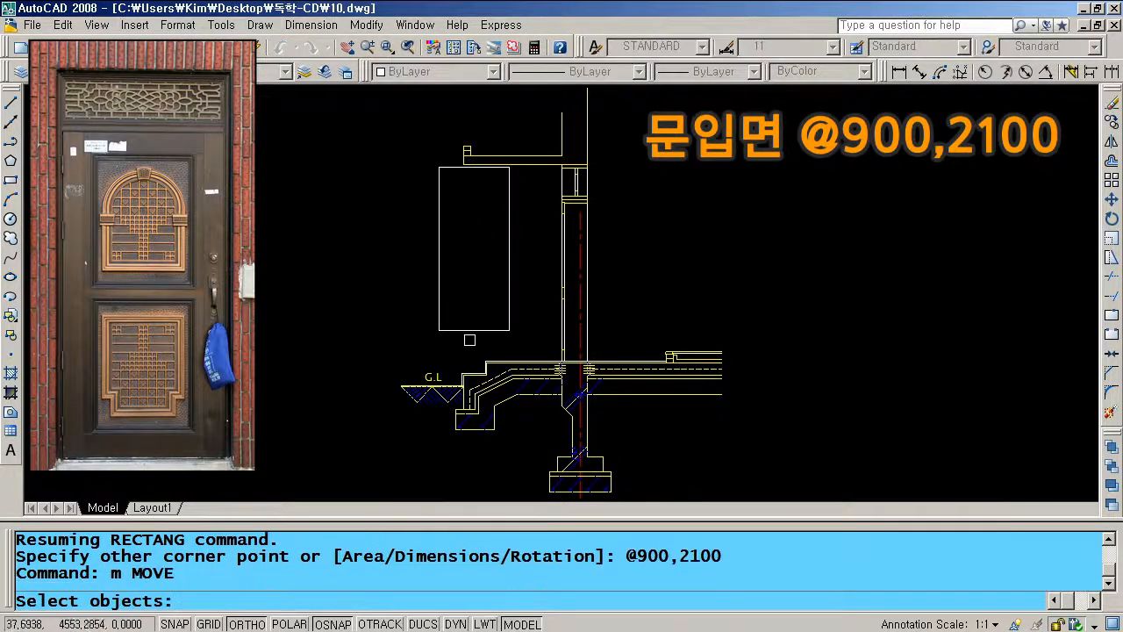
pyautogui.click(470, 331)
pyautogui.press('space')
pyautogui.click(470, 280)
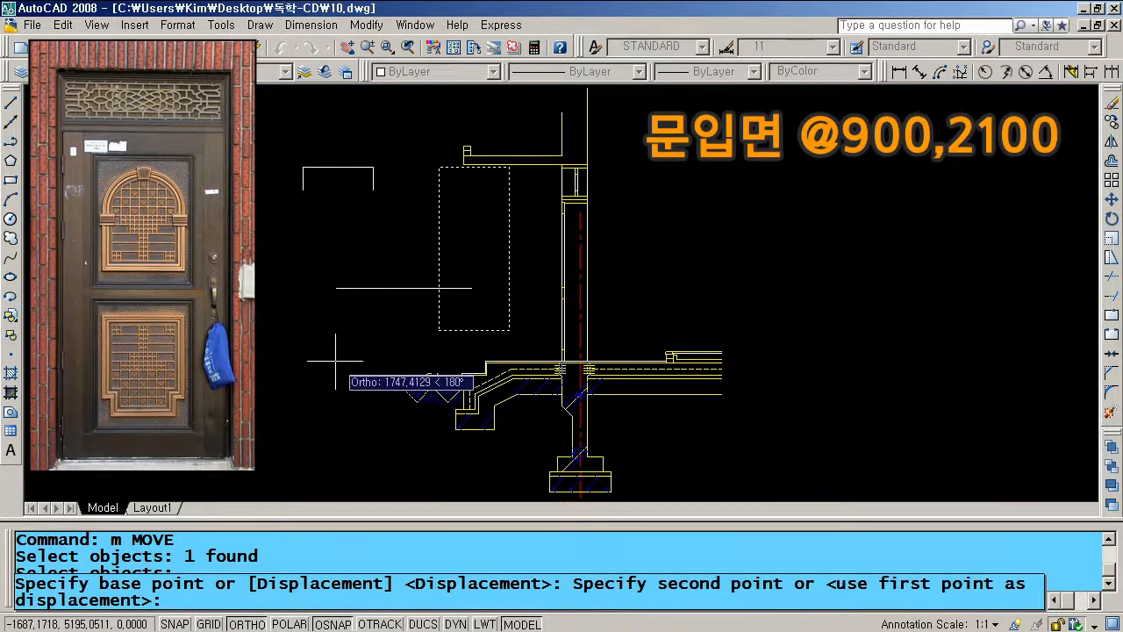
pyautogui.press('F8')
pyautogui.click(367, 307)
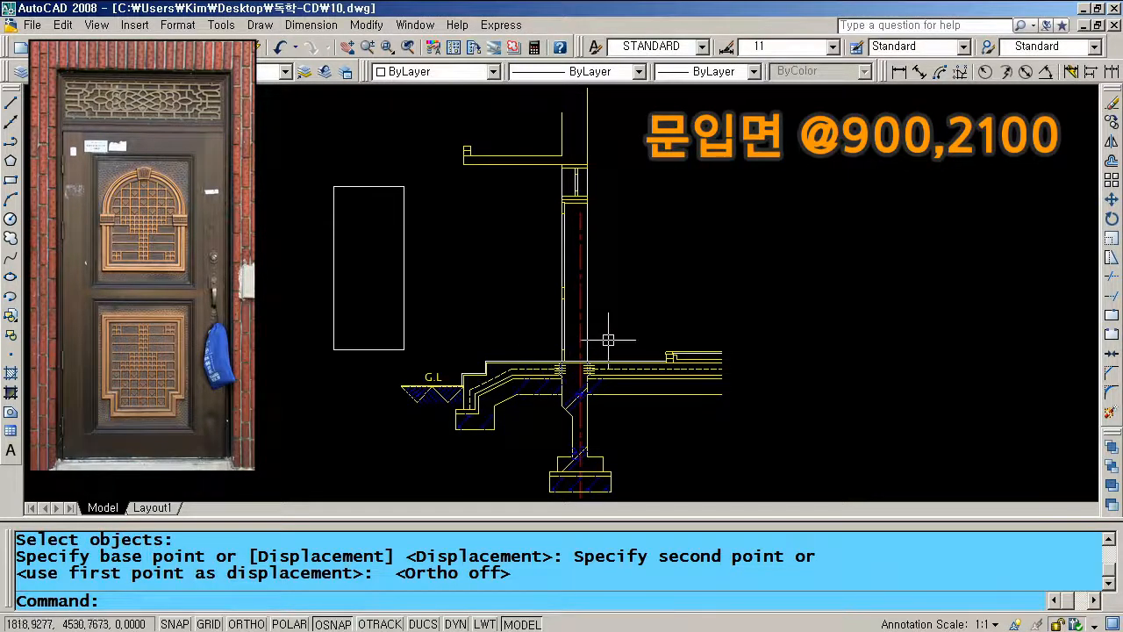
# Offset the door elevation rectangle 30 inward to form the door frame
pyautogui.press('Return')
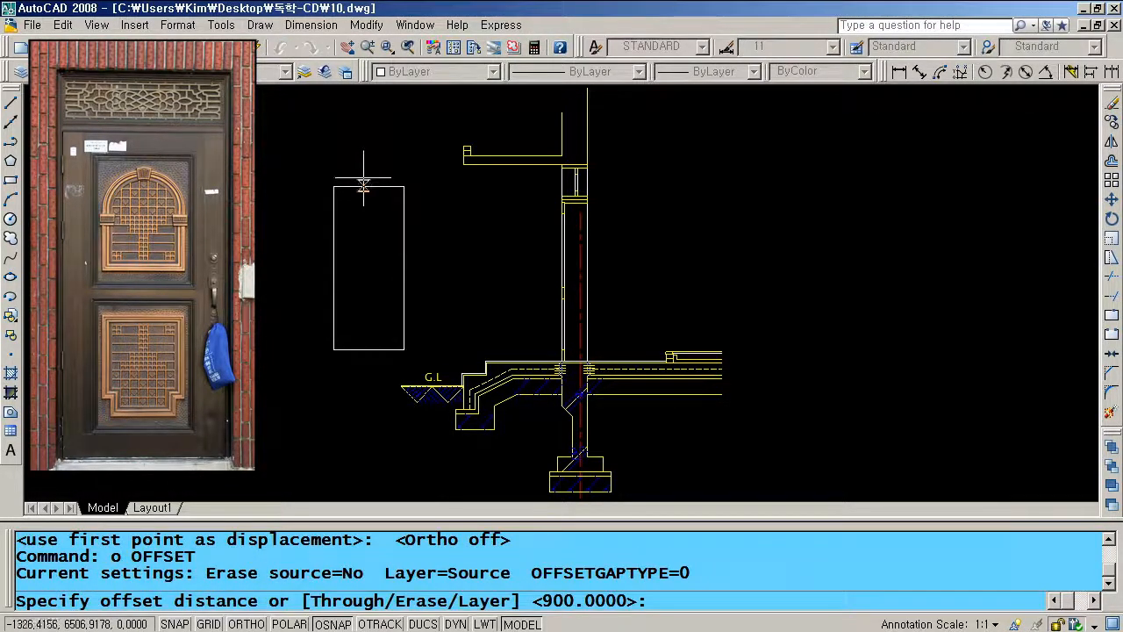
pyautogui.write('30')
pyautogui.press('Return')
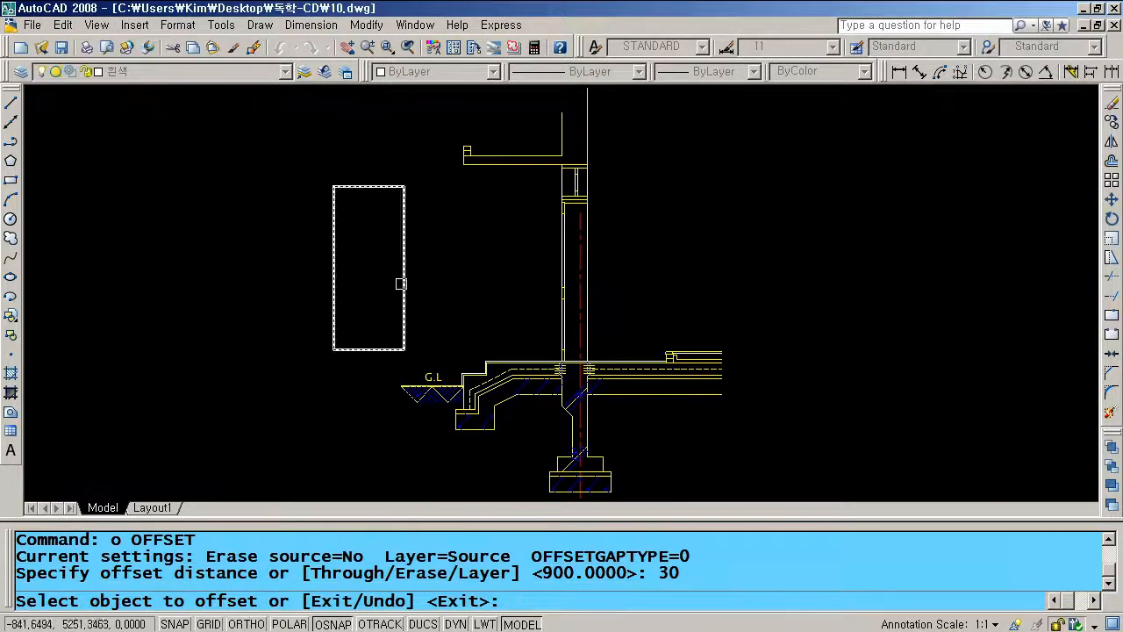
pyautogui.click(403, 211)
pyautogui.click(381, 278)
pyautogui.press('Return')
# Explode the inner door frame rectangle and erase its bottom line
pyautogui.scroll(5, 352, 333)
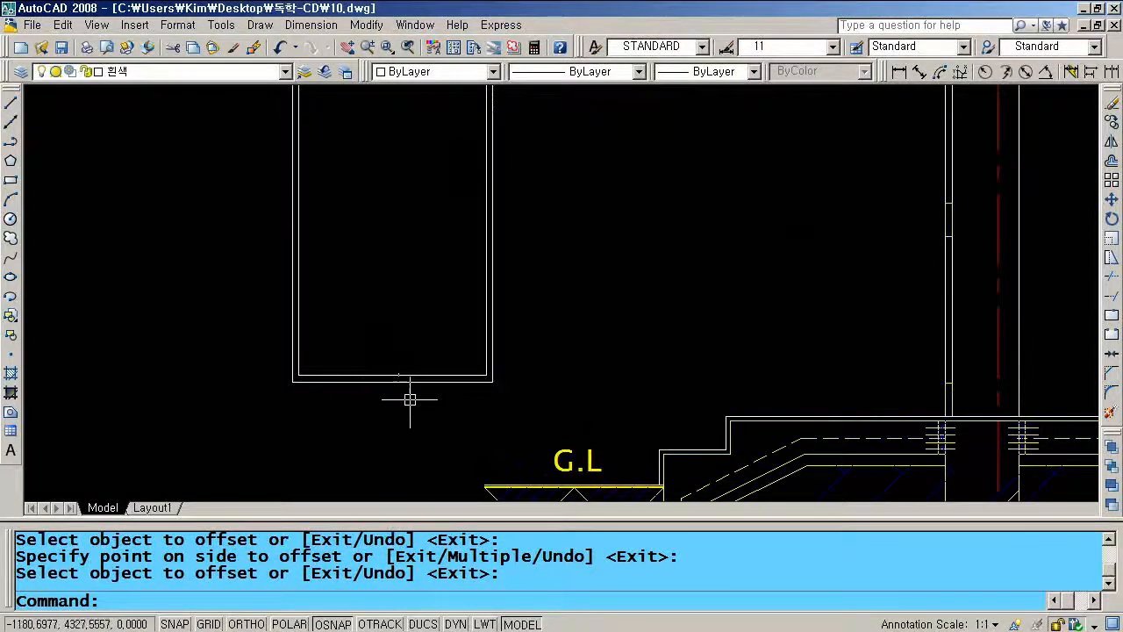
pyautogui.scroll(3, 360, 377)
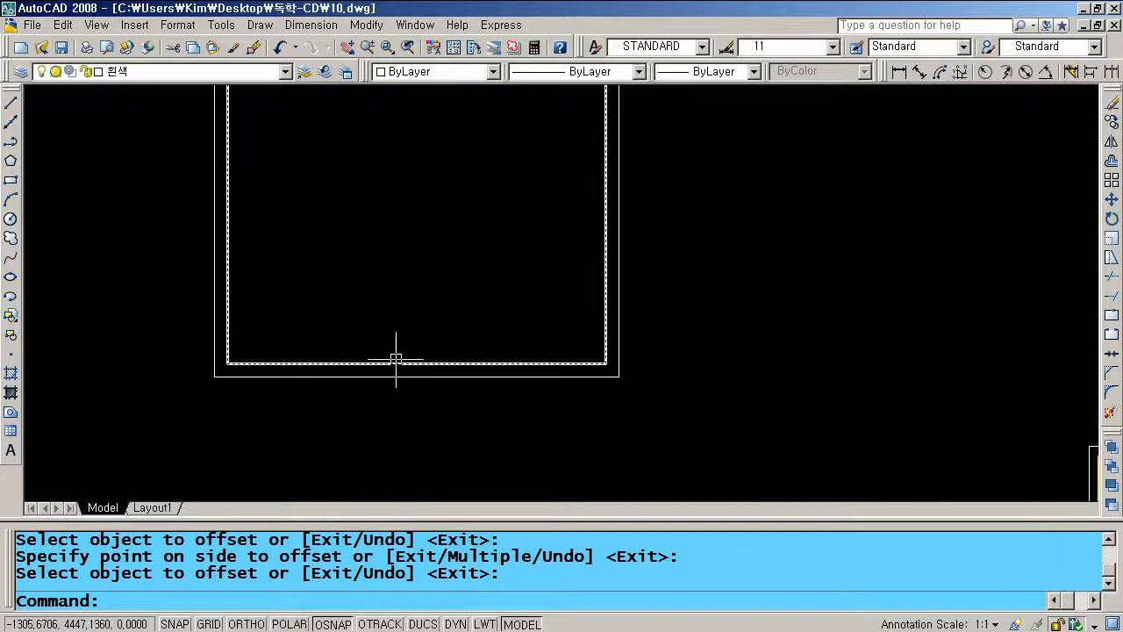
pyautogui.write('c')
pyautogui.press('Escape')
pyautogui.press('Escape')
pyautogui.write('x')
pyautogui.press('Return')
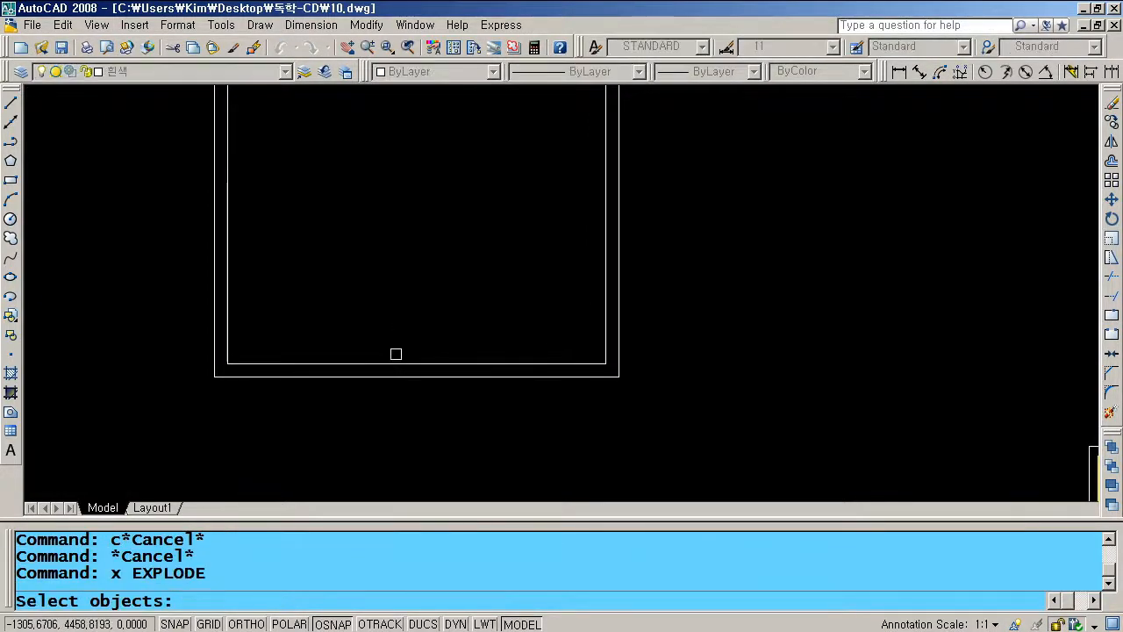
pyautogui.click(396, 362)
pyautogui.press('Return')
pyautogui.click(396, 361)
pyautogui.write('e')
pyautogui.press('Return')
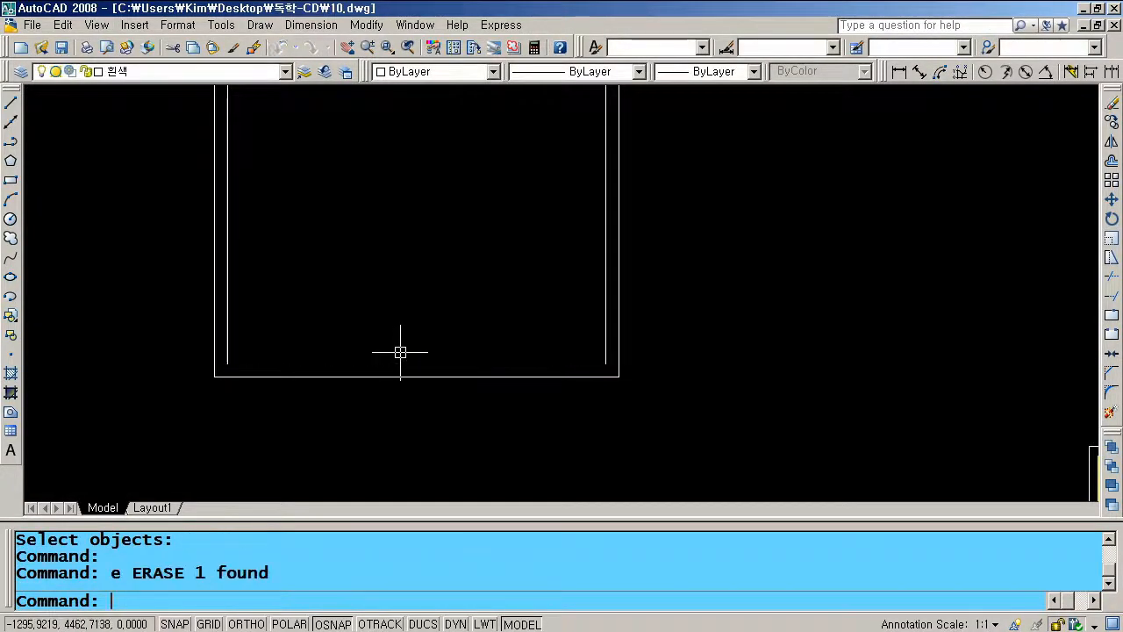
# Extend both inner vertical frame lines down to the bottom edge of the outer door rectangle
pyautogui.press('Return')
pyautogui.click(377, 376)
pyautogui.press('Return')
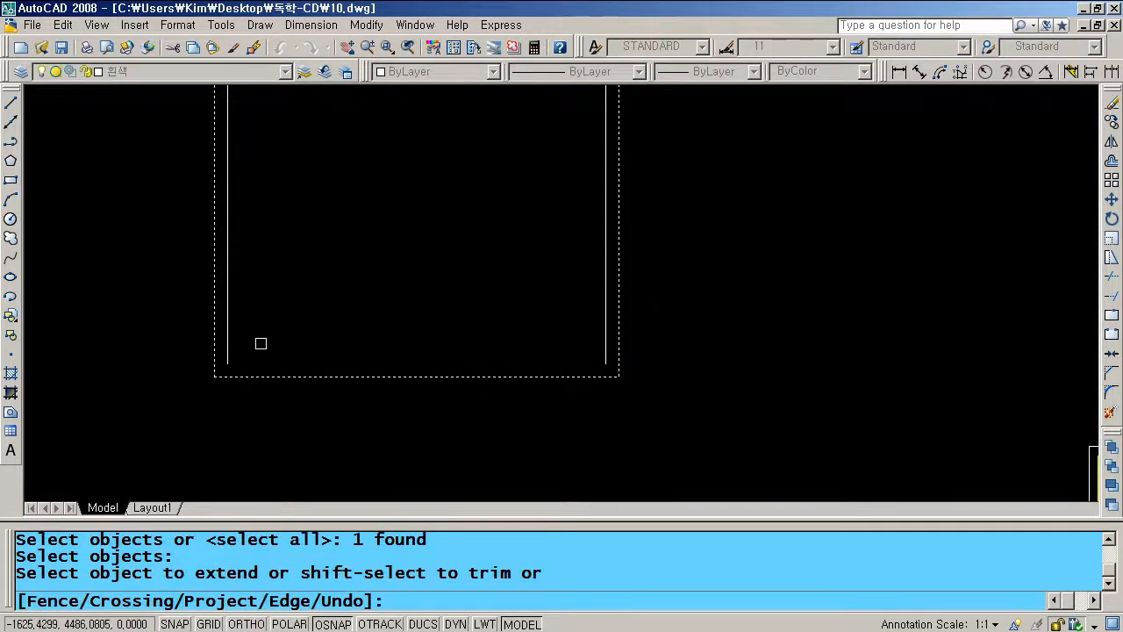
pyautogui.click(228, 344)
pyautogui.click(599, 330)
pyautogui.click(602, 330)
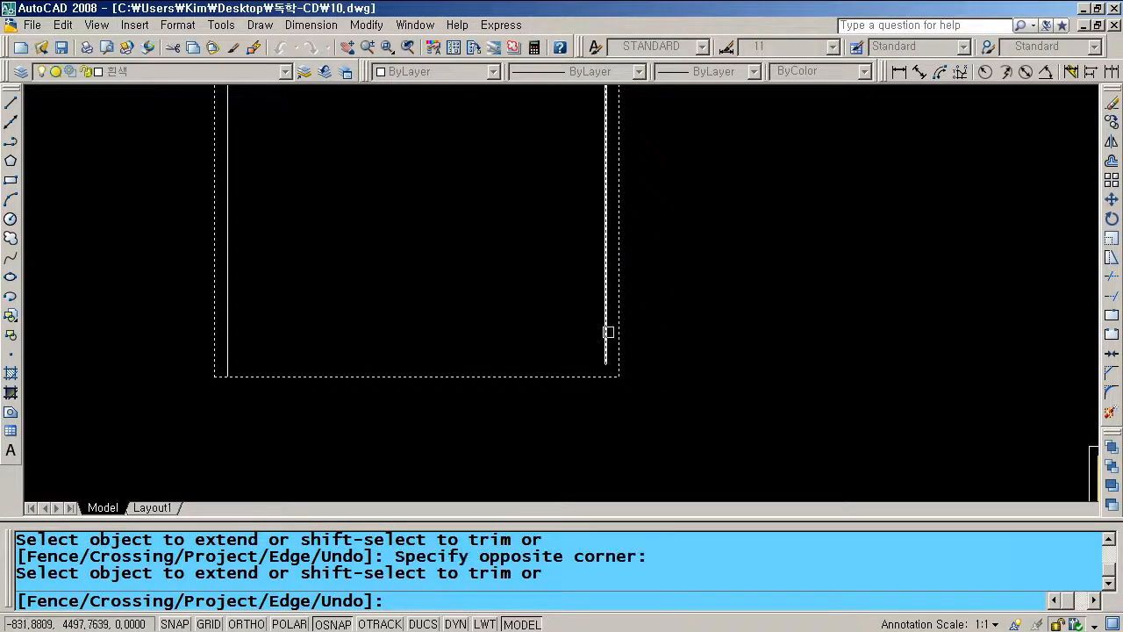
pyautogui.click(612, 339)
pyautogui.click(598, 343)
pyautogui.press('Return')
pyautogui.scroll(-2, 592, 345)
pyautogui.scroll(-2, 591, 345)
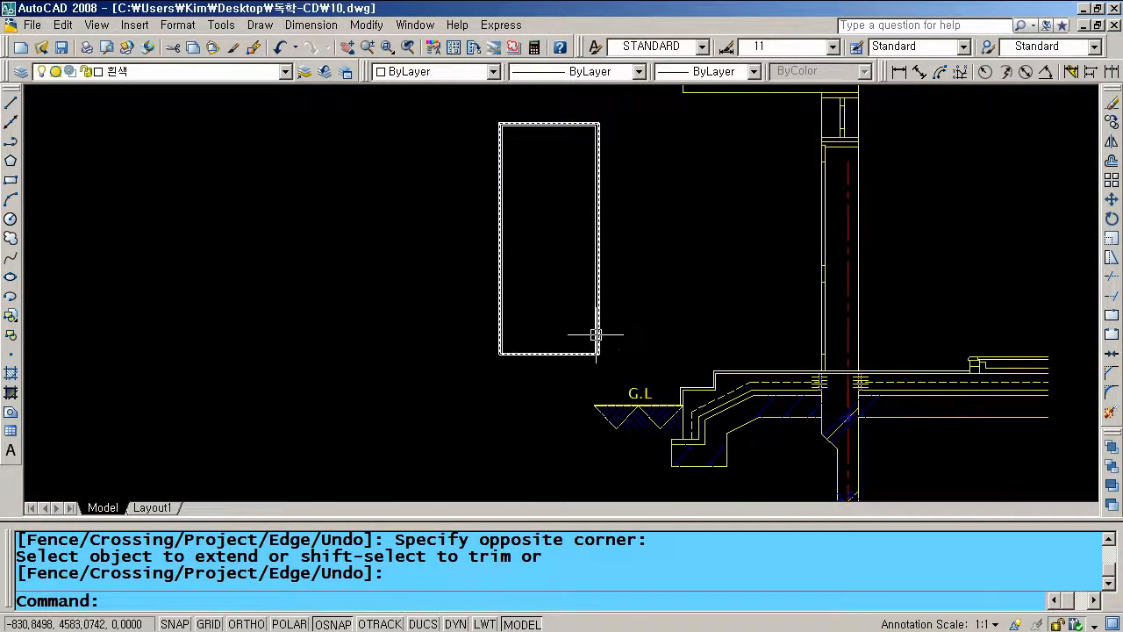
# Draw an upright panel rectangle freehand in the lower corner of the door elevation, on the side away from the wall
pyautogui.click(347, 46)
pyautogui.moveTo(546, 168); pyautogui.dragTo(507, 213)
pyautogui.press('Escape')
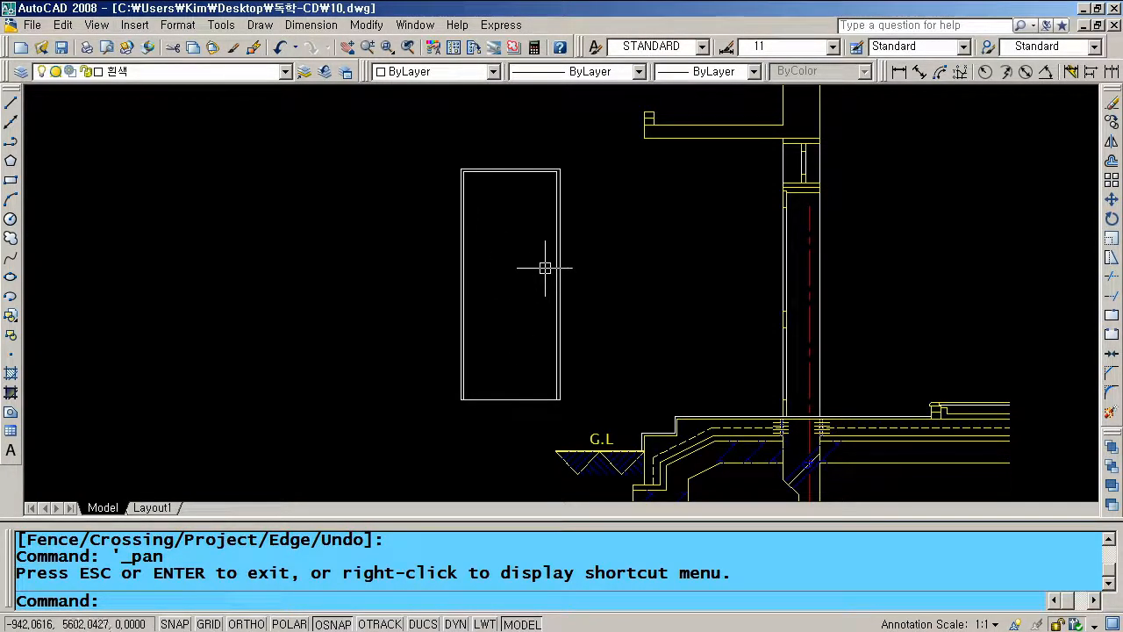
pyautogui.write('rec')
pyautogui.press('Return')
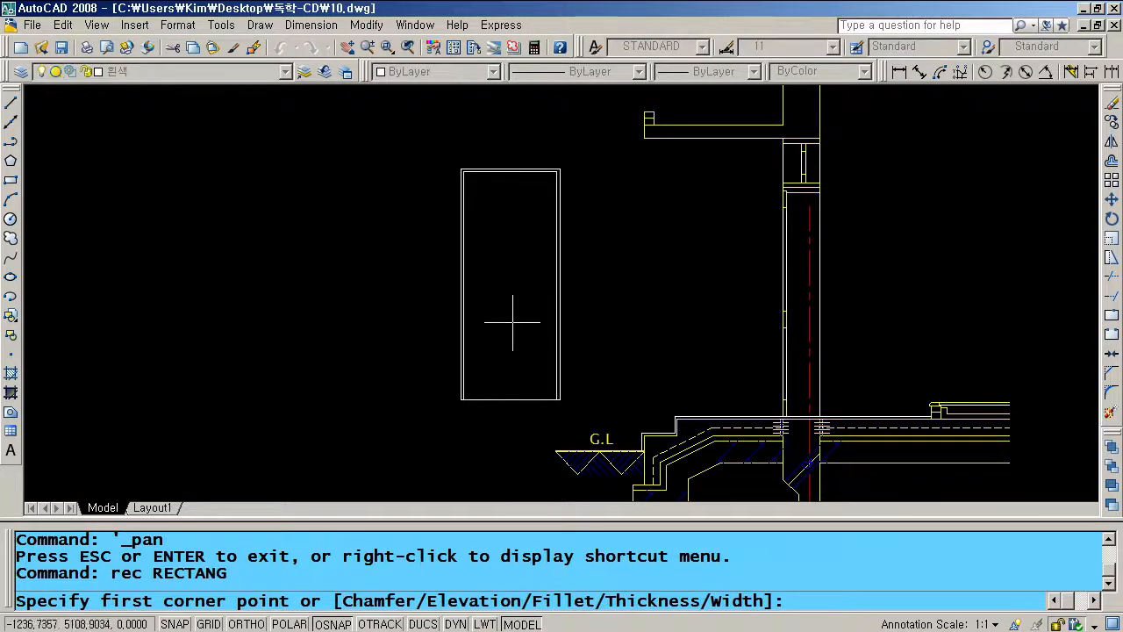
pyautogui.click(479, 383)
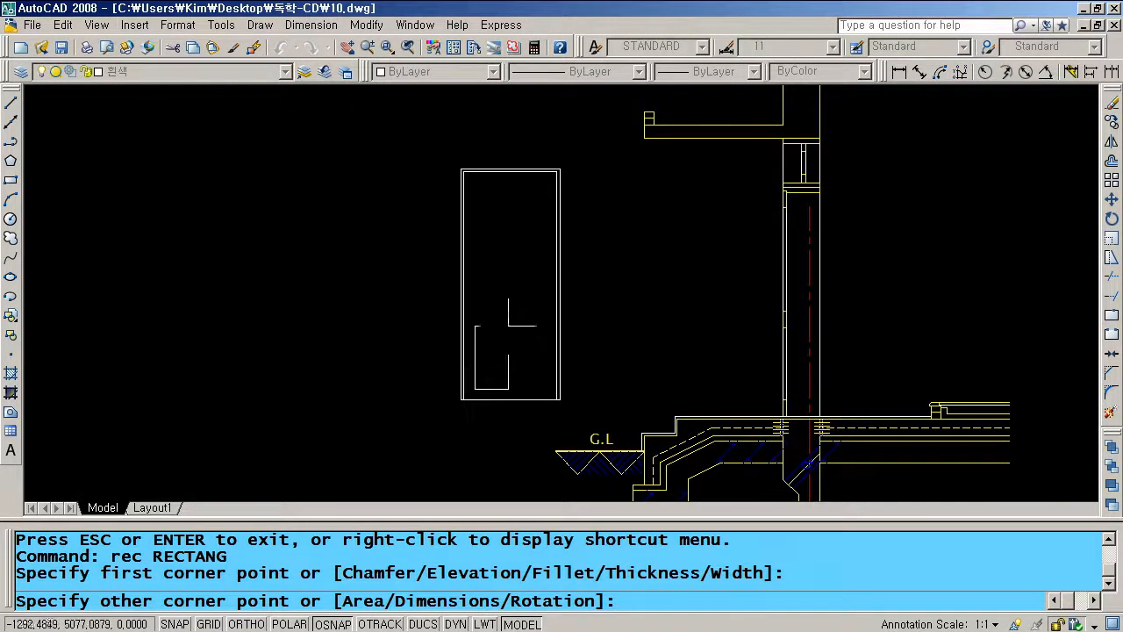
pyautogui.click(503, 331)
# Copy the panel rectangle horizontally with Ortho on to form a second panel beside it in the door elevation
pyautogui.write('cc')
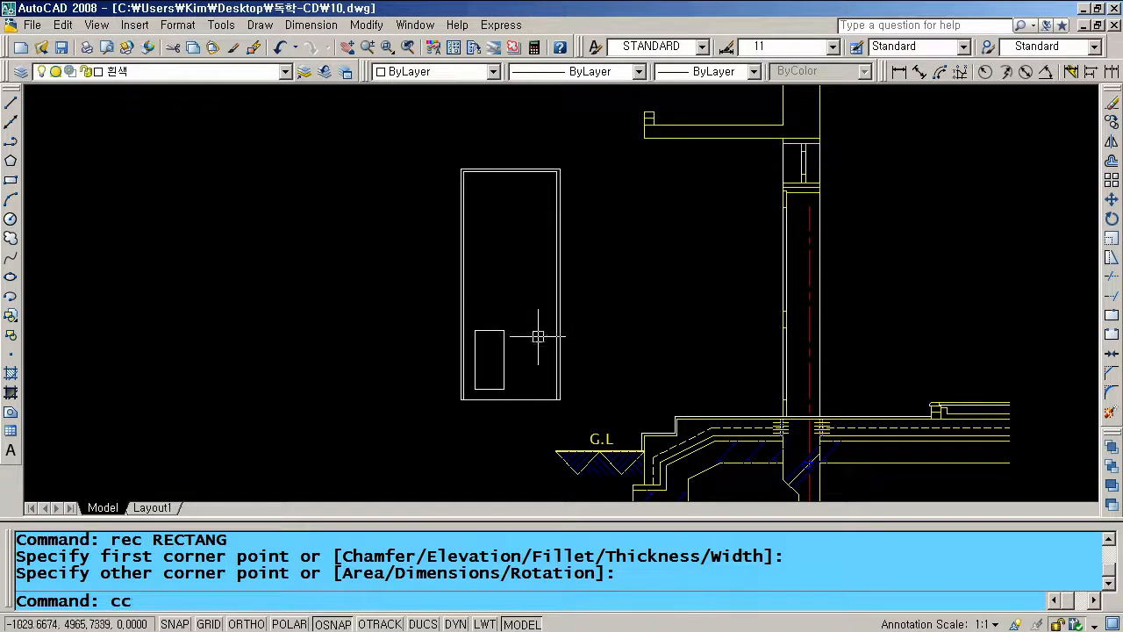
pyautogui.press('Return')
pyautogui.click(507, 359)
pyautogui.press('Return')
pyautogui.click(643, 306)
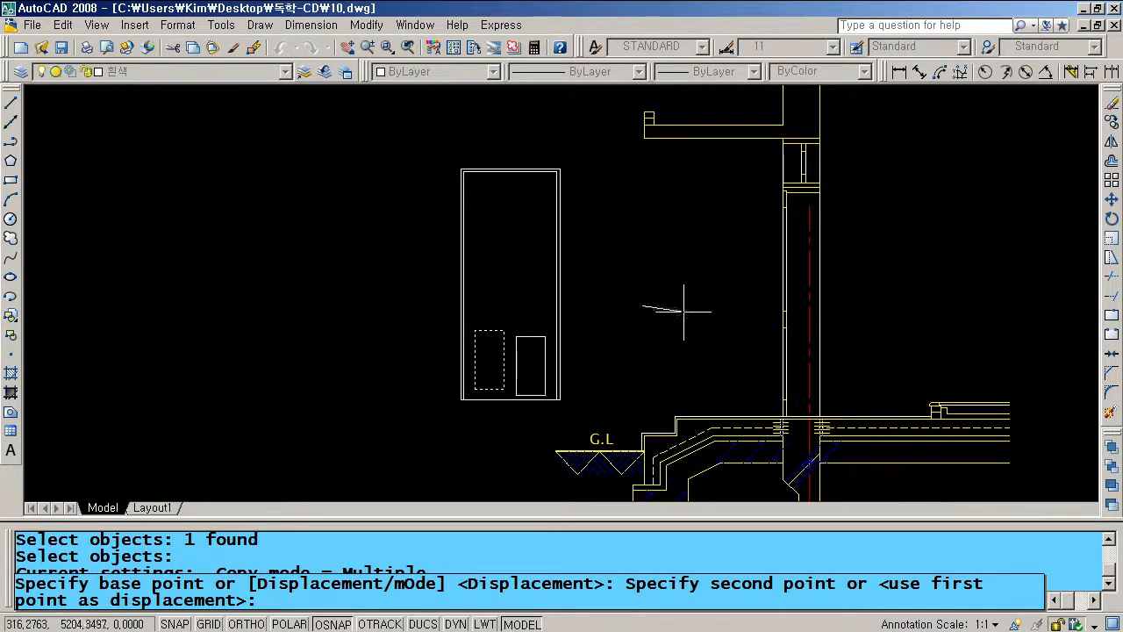
pyautogui.press('F8')
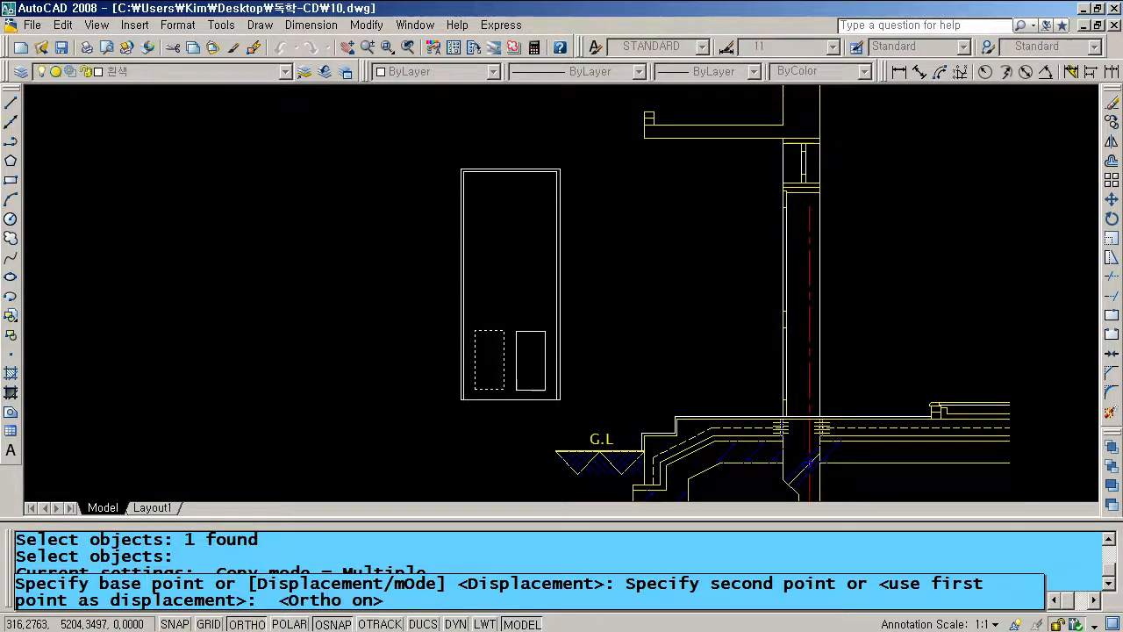
pyautogui.click(682, 308)
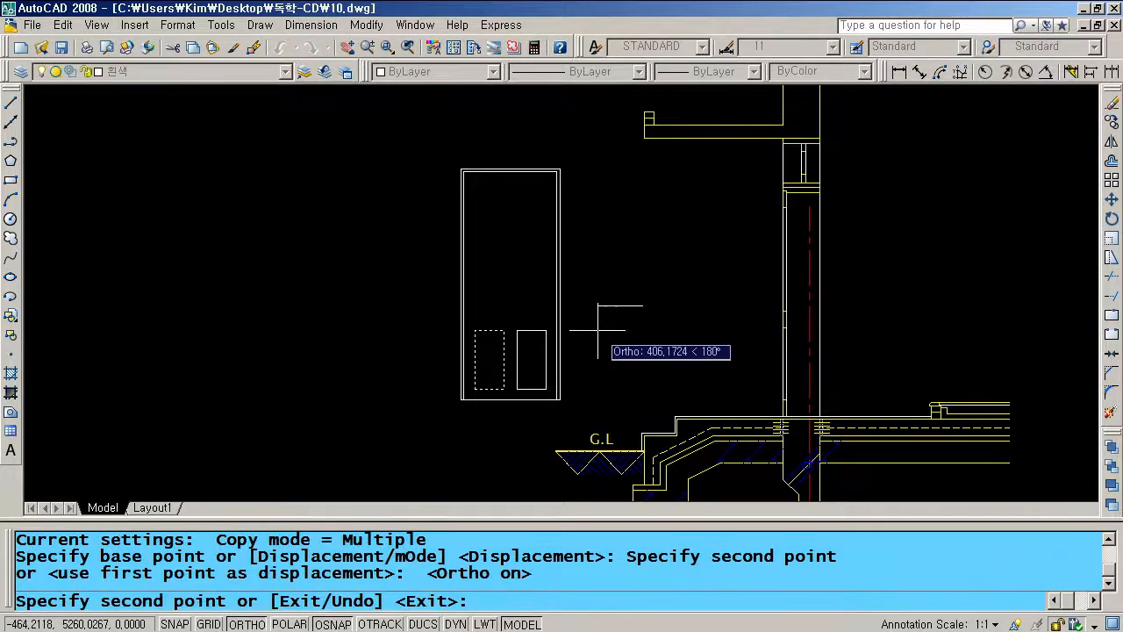
pyautogui.press('Return')
# Offset both lower panel rectangles 20 inward to give each door panel an inner border
pyautogui.scroll(5, 549, 359)
pyautogui.write('o')
pyautogui.press('Return')
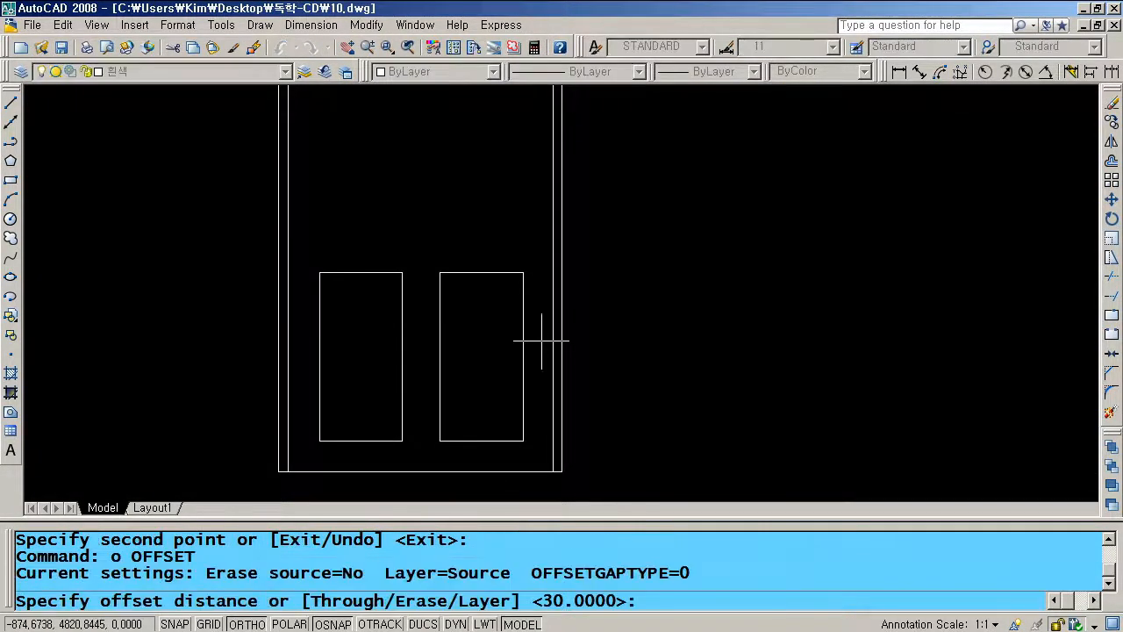
pyautogui.write('20')
pyautogui.press('Return')
pyautogui.click(501, 273)
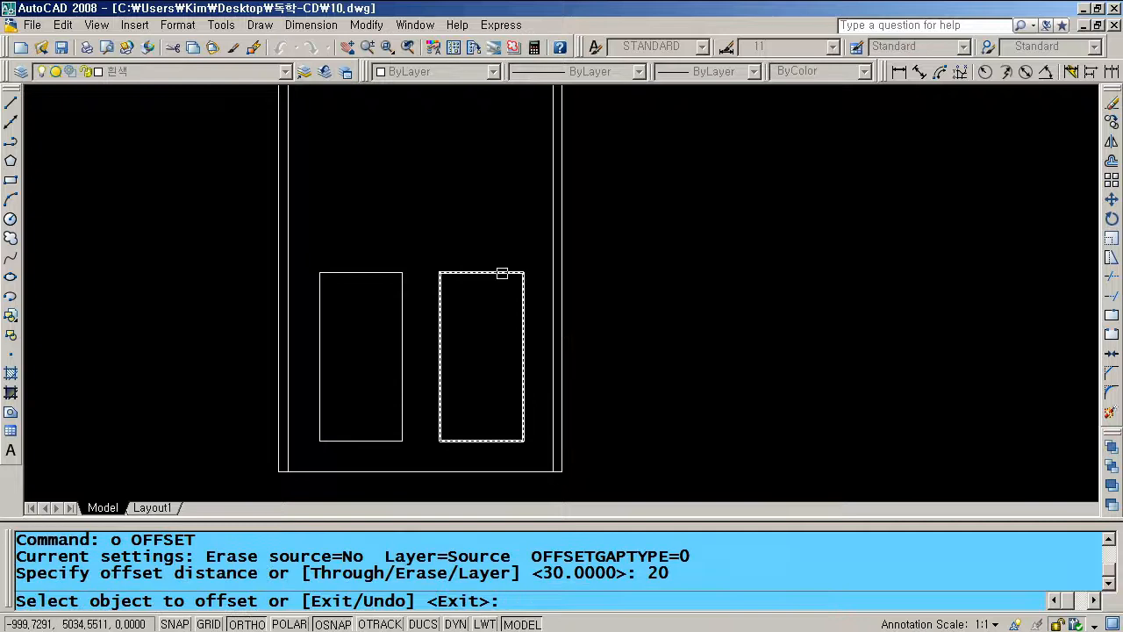
pyautogui.click(500, 295)
pyautogui.click(385, 273)
pyautogui.click(388, 293)
pyautogui.press('Return')
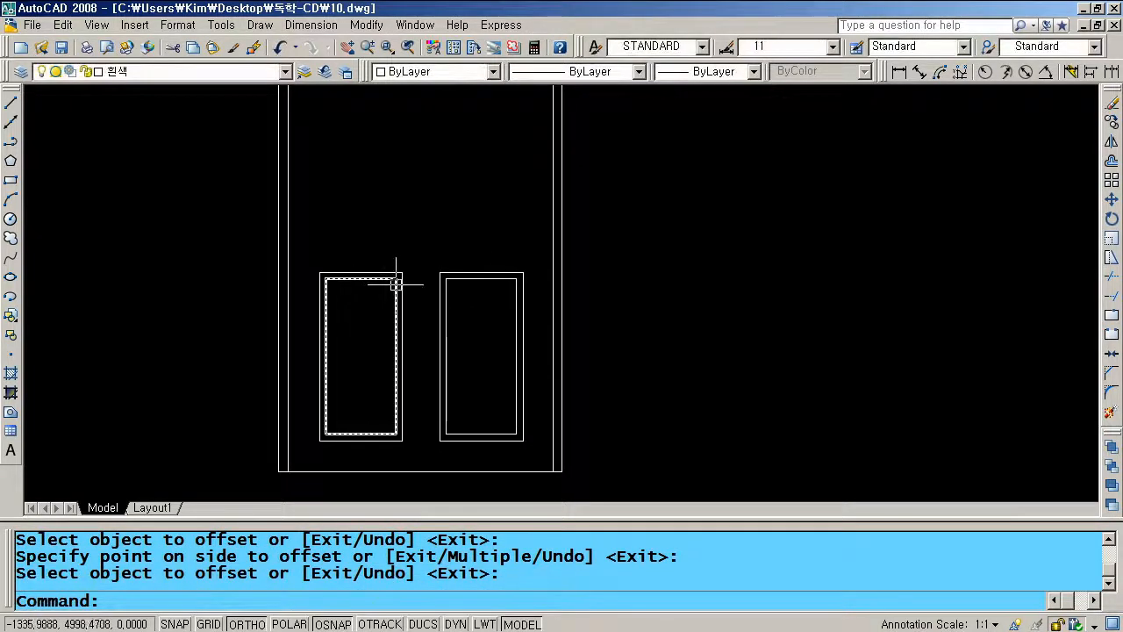
# Copy the two double-bordered panels straight up twice, about 630 and 1330, forming three rows in the door elevation
pyautogui.write('cc')
pyautogui.press('Return')
pyautogui.click(463, 314)
pyautogui.click(342, 294)
pyautogui.press('Return')
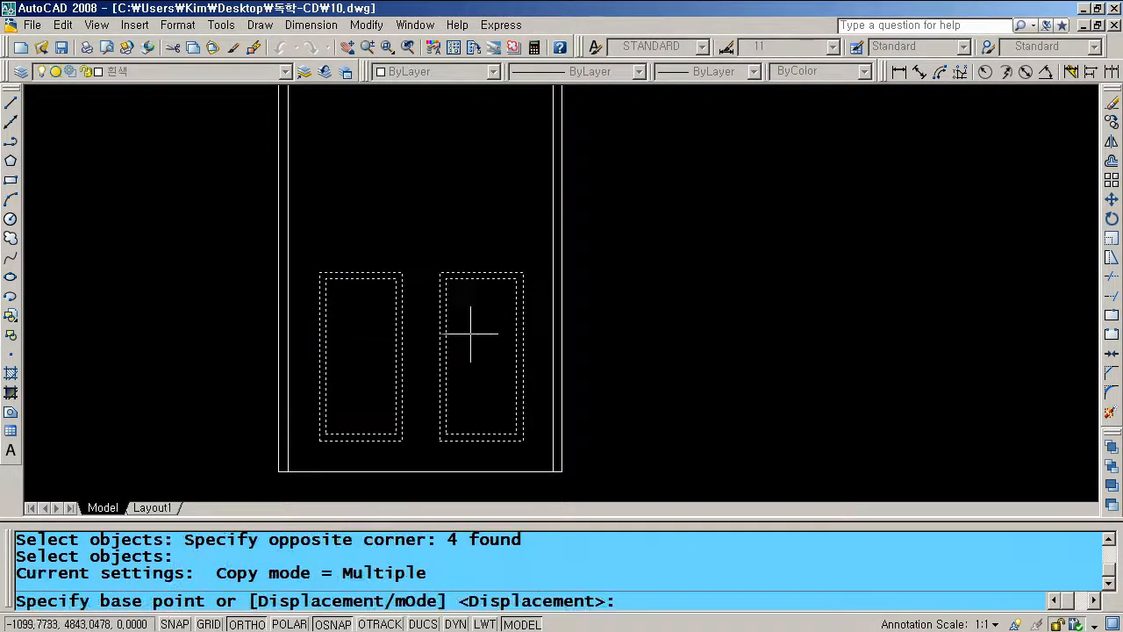
pyautogui.scroll(-3, 477, 334)
pyautogui.click(476, 329)
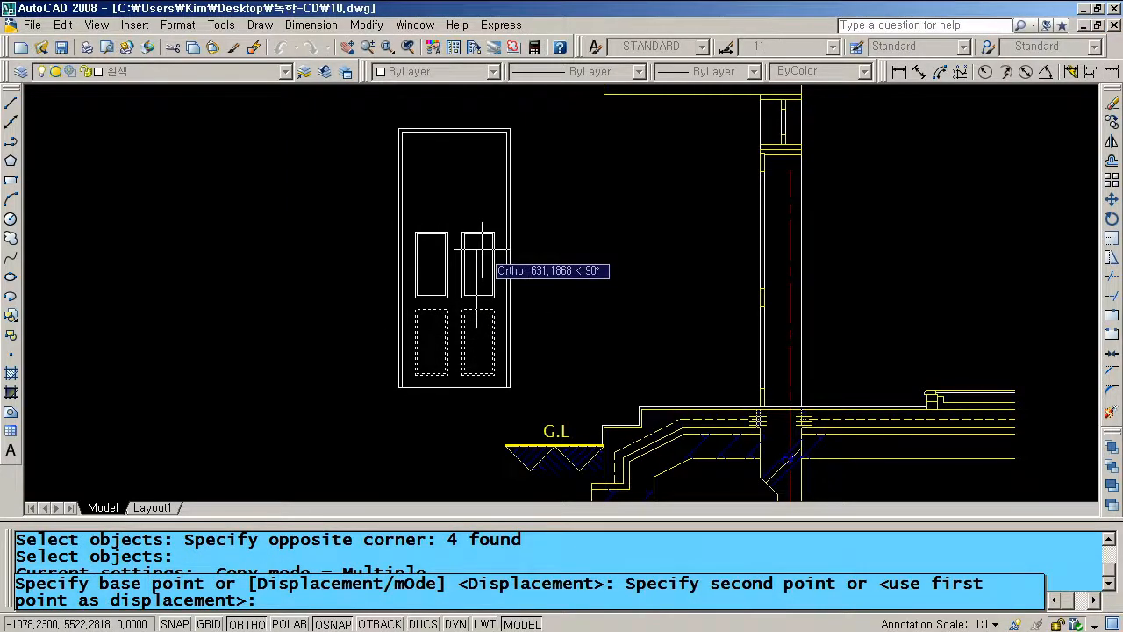
pyautogui.click(476, 252)
pyautogui.click(486, 175)
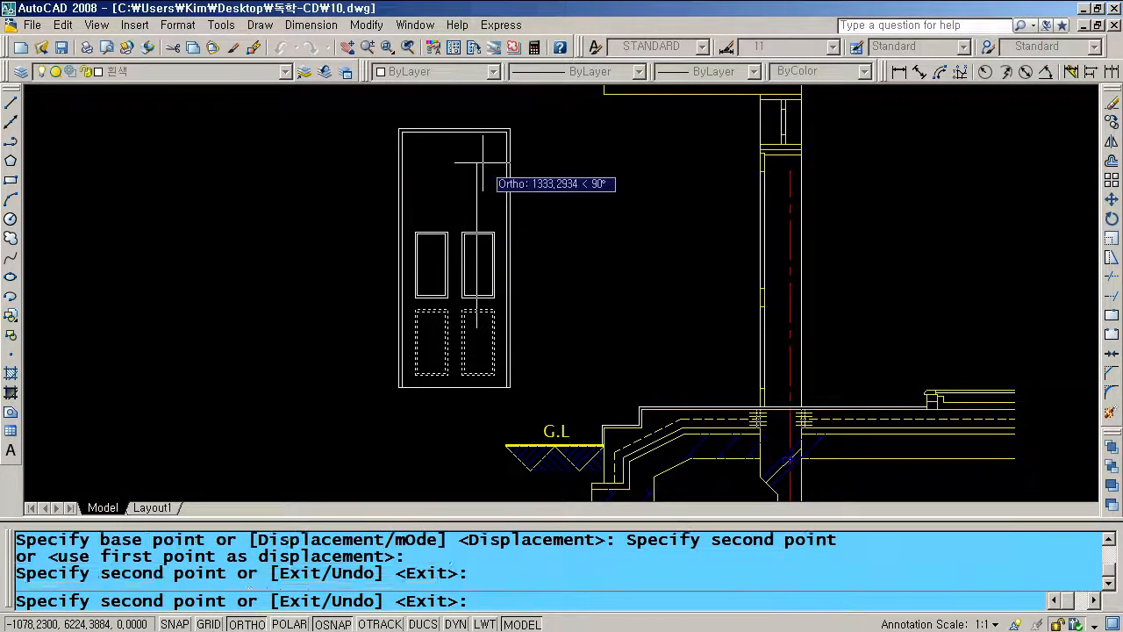
pyautogui.press('Return')
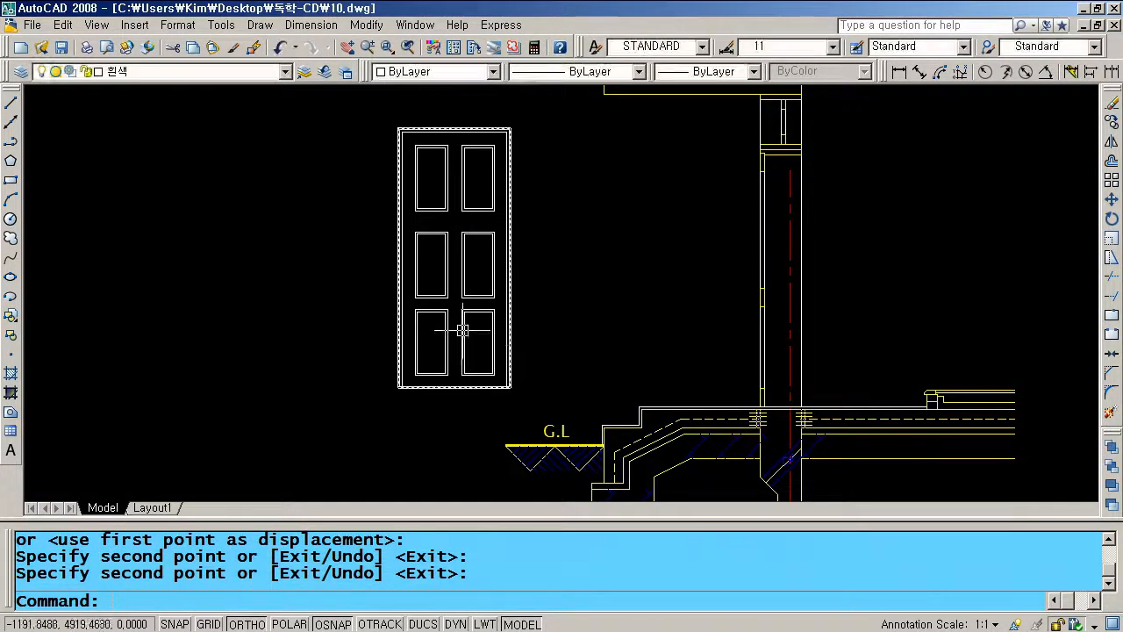
# Draw a horizontal guide line from the door's bottom corner nearest the wall outward toward the section
pyautogui.write('l')
pyautogui.press('Return')
pyautogui.click(510, 386)
pyautogui.click(606, 386)
pyautogui.press('Return')
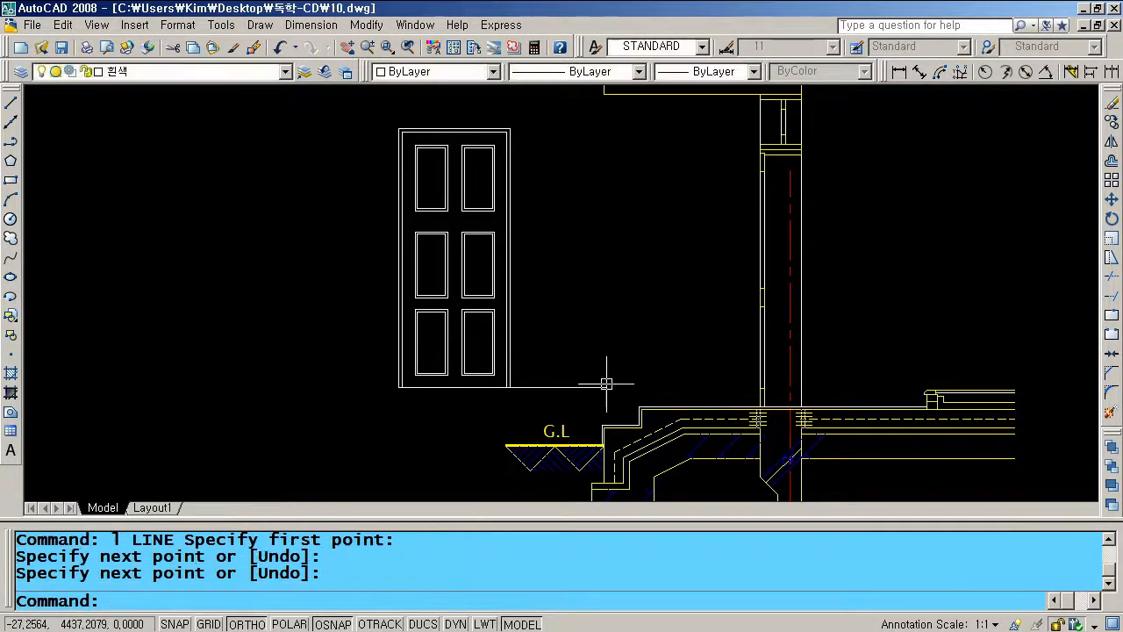
# Offset the horizontal guide line 900 upward to mark the door handle height
pyautogui.write('o')
pyautogui.press('Return')
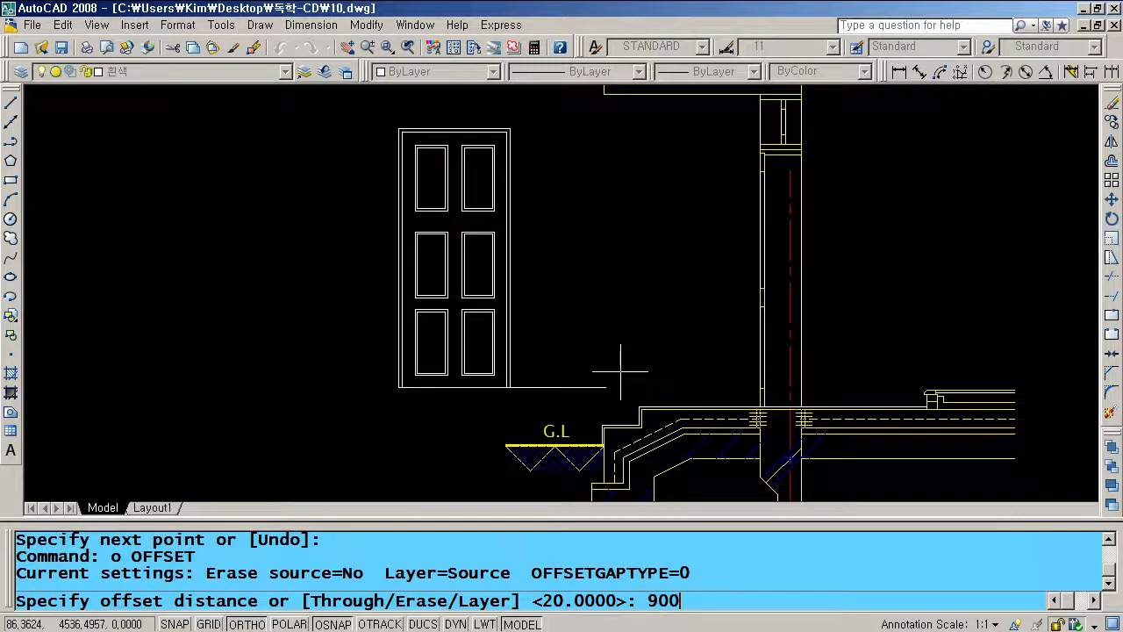
pyautogui.write('900')
pyautogui.press('Return')
pyautogui.click(561, 386)
pyautogui.click(559, 312)
pyautogui.press('Return')
# Draw a small upright handle rectangle freehand at the 900 guide height, between the panels and the inner frame line nearest the wall
pyautogui.scroll(6, 499, 285)
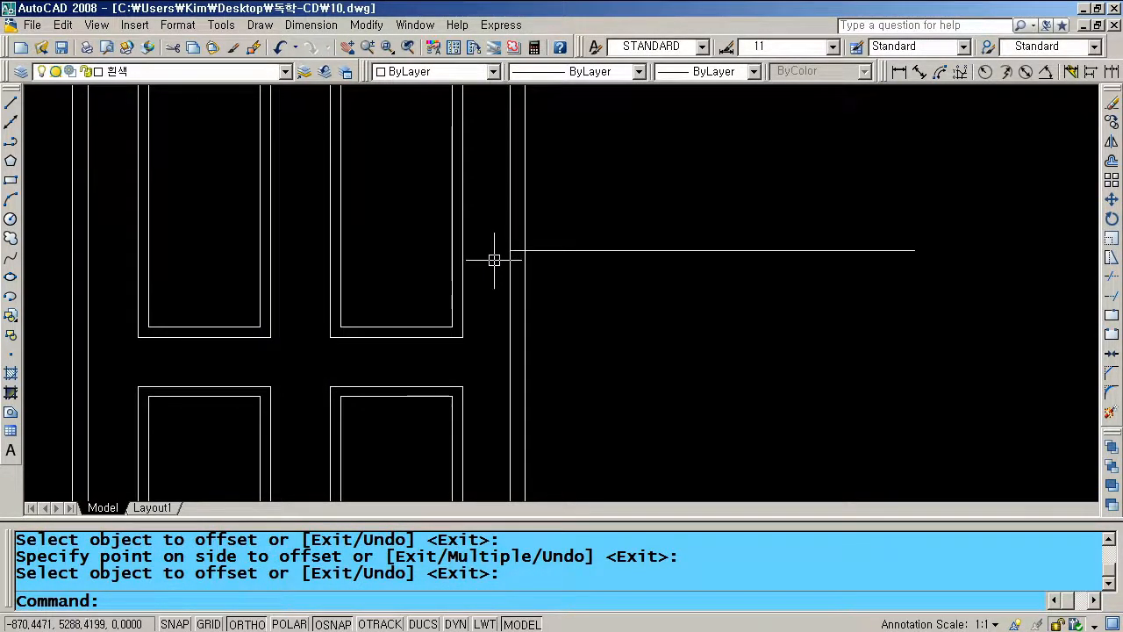
pyautogui.write('rec')
pyautogui.press('Return')
pyautogui.click(475, 237)
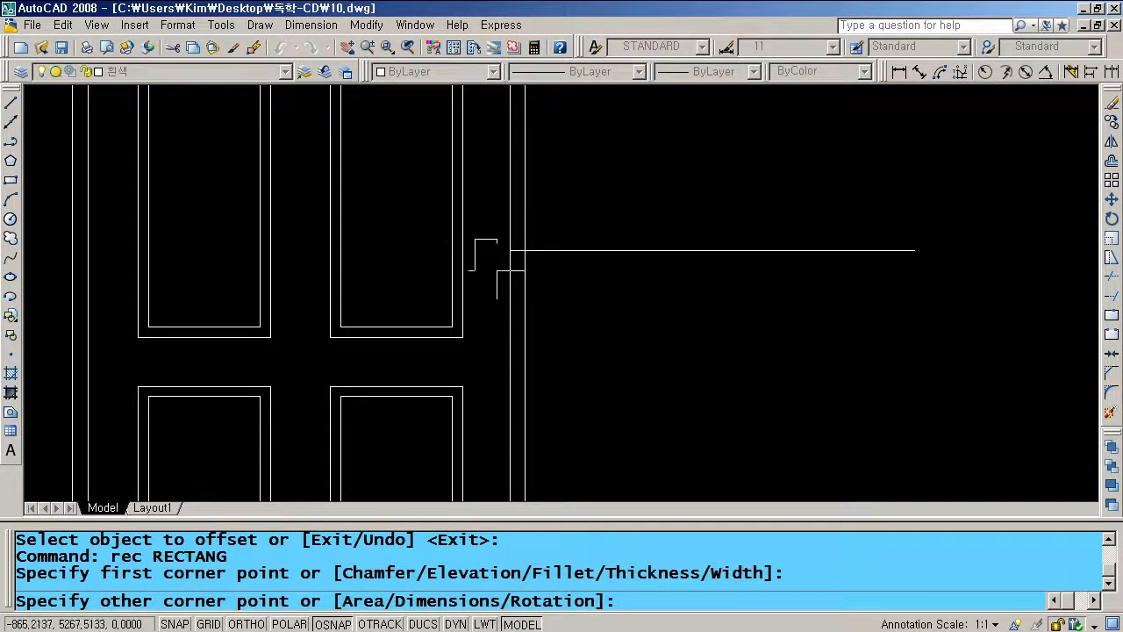
pyautogui.click(500, 270)
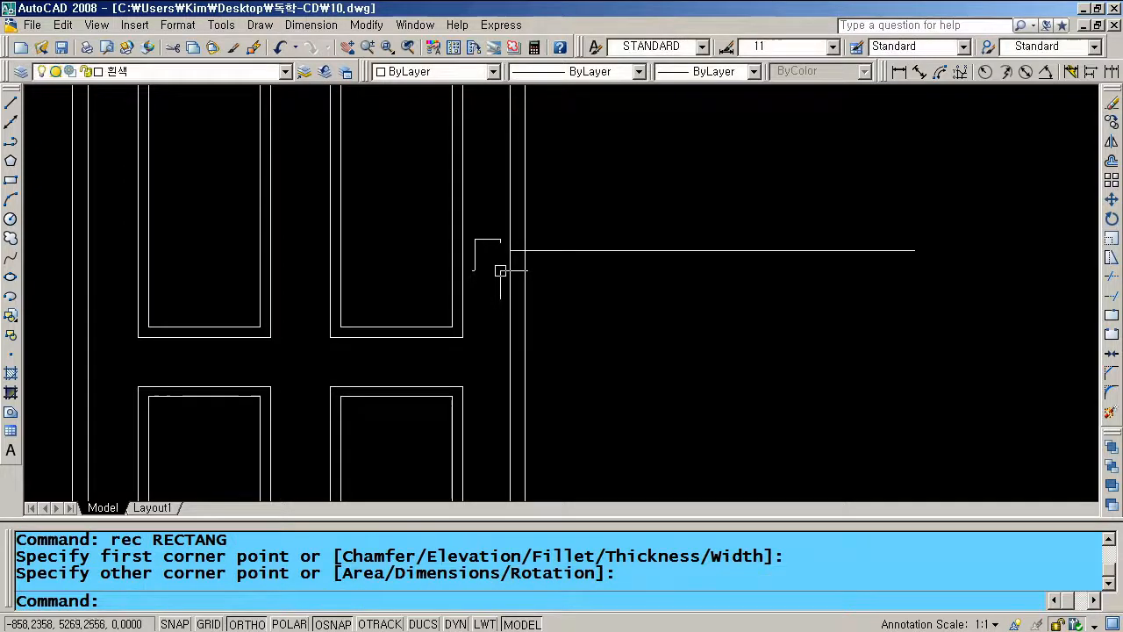
# Erase both horizontal guide lines beside the door, at handle height and at the door's bottom edge
pyautogui.write('e')
pyautogui.press('Return')
pyautogui.click(651, 279)
pyautogui.click(604, 217)
pyautogui.press('Return')
pyautogui.write('z')
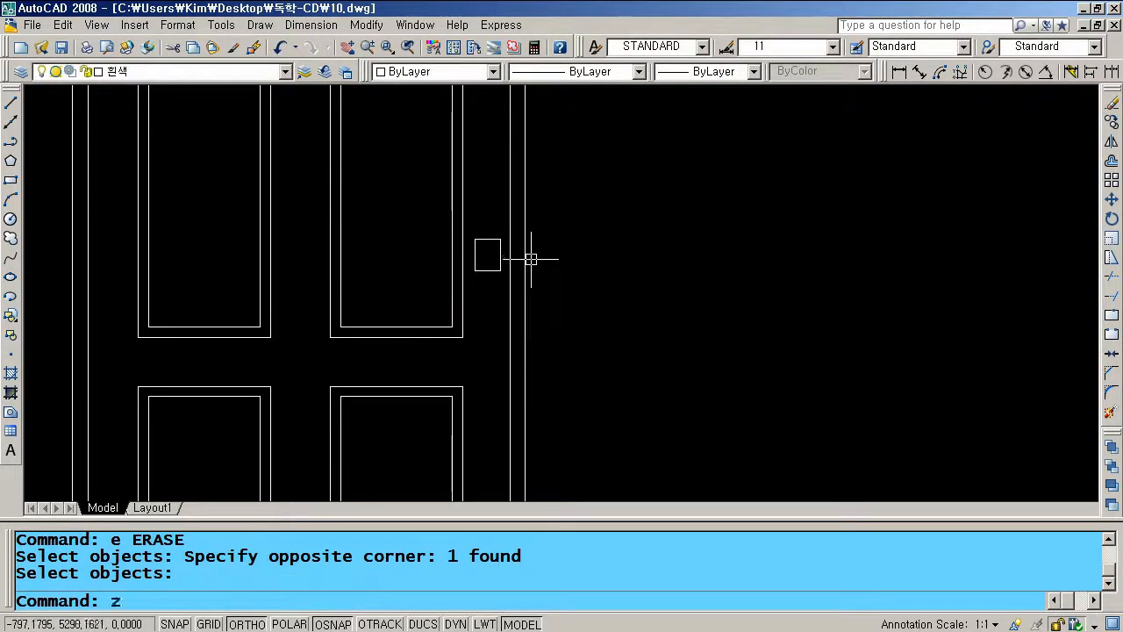
pyautogui.press('Return')
pyautogui.write('e')
pyautogui.press('Return')
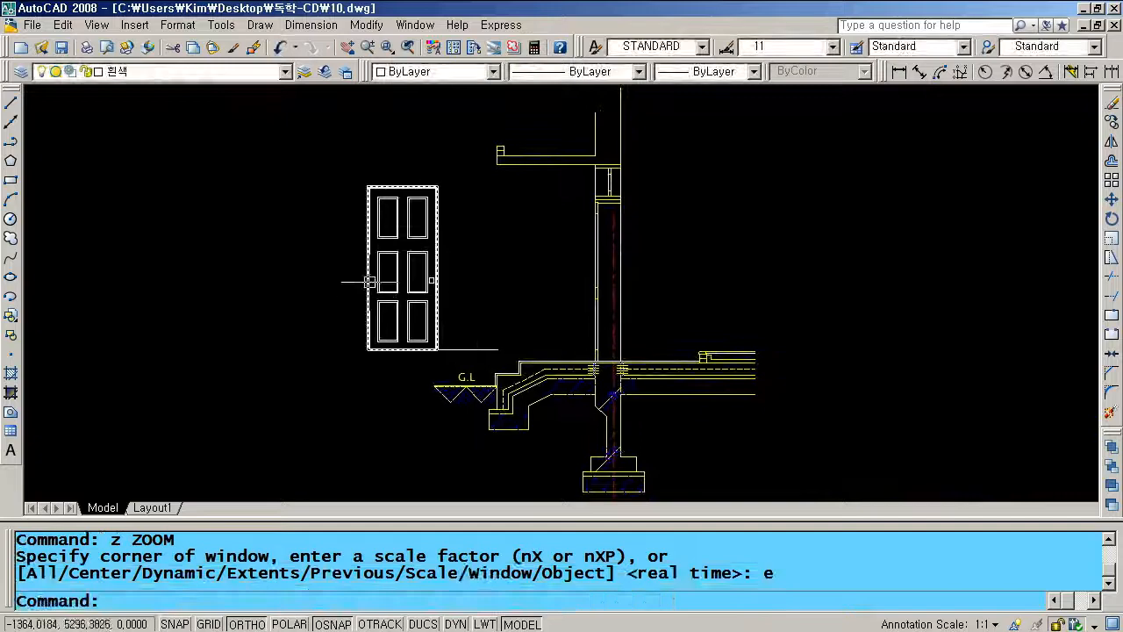
pyautogui.click(469, 349)
pyautogui.write('e')
pyautogui.press('Return')
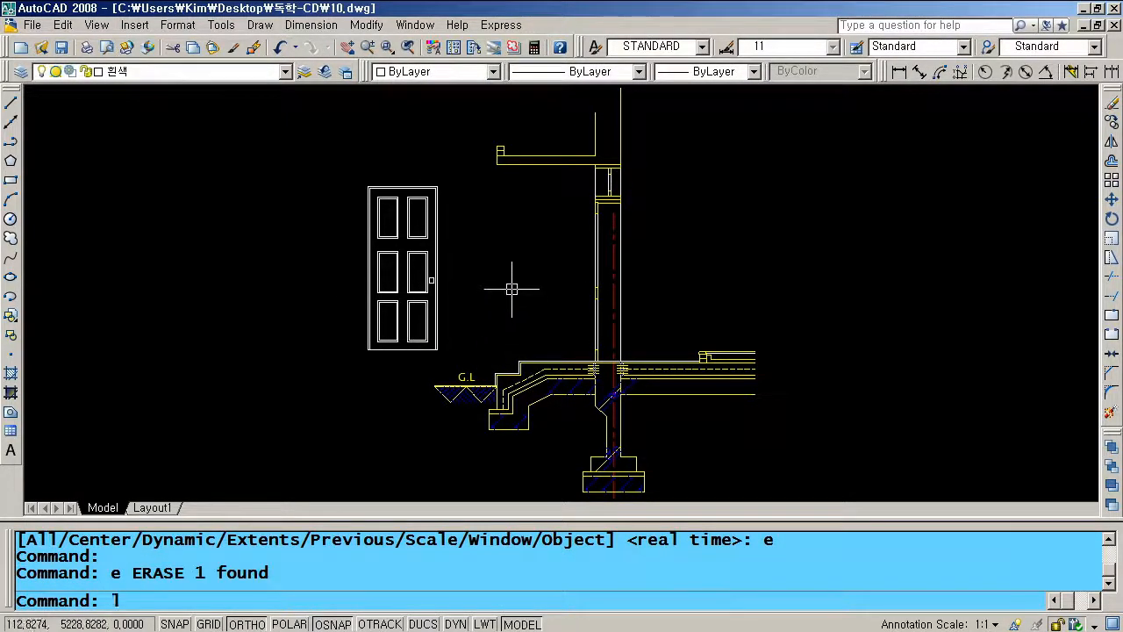
# Draw two door swing lines from the handle-side top corner to the opposite edge's midpoint and back to the handle-side bottom corner
pyautogui.write('l')
pyautogui.press('Return')
pyautogui.click(437, 185)
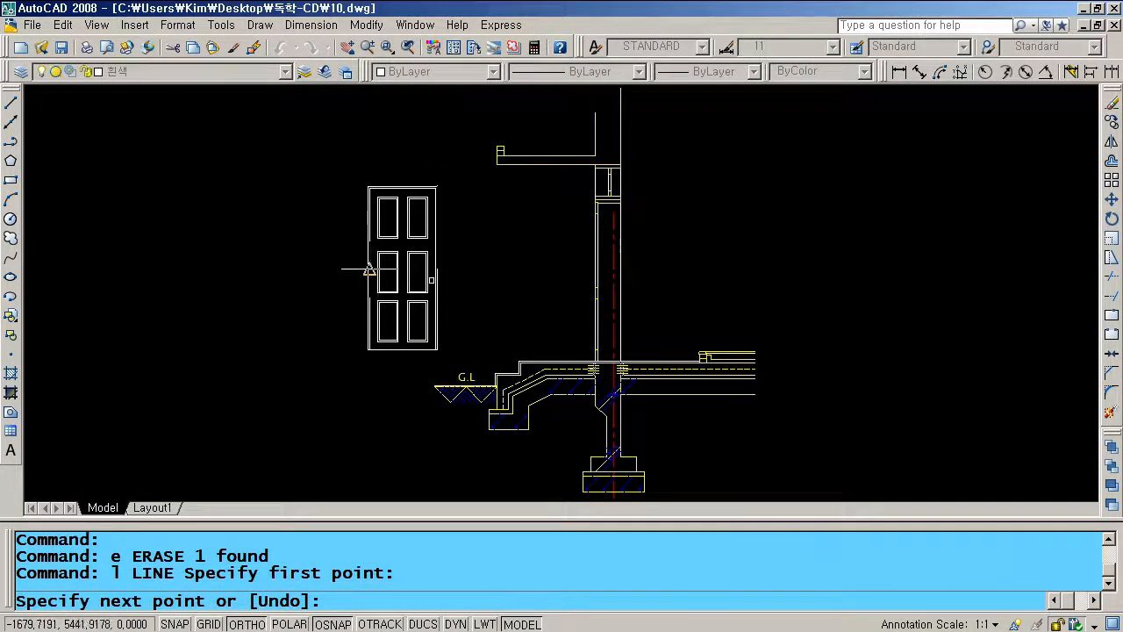
pyautogui.click(369, 268)
pyautogui.press('Return')
# Move both diagonal door swing lines to the 빨강 layer
pyautogui.scroll(5, 438, 231)
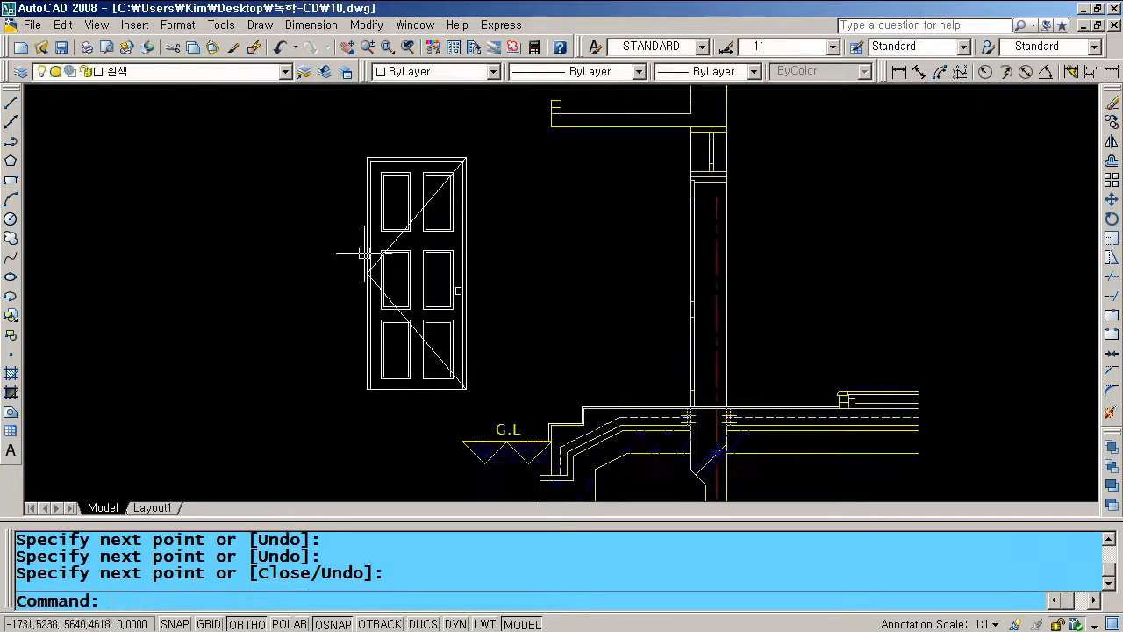
pyautogui.click(434, 212)
pyautogui.click(431, 365)
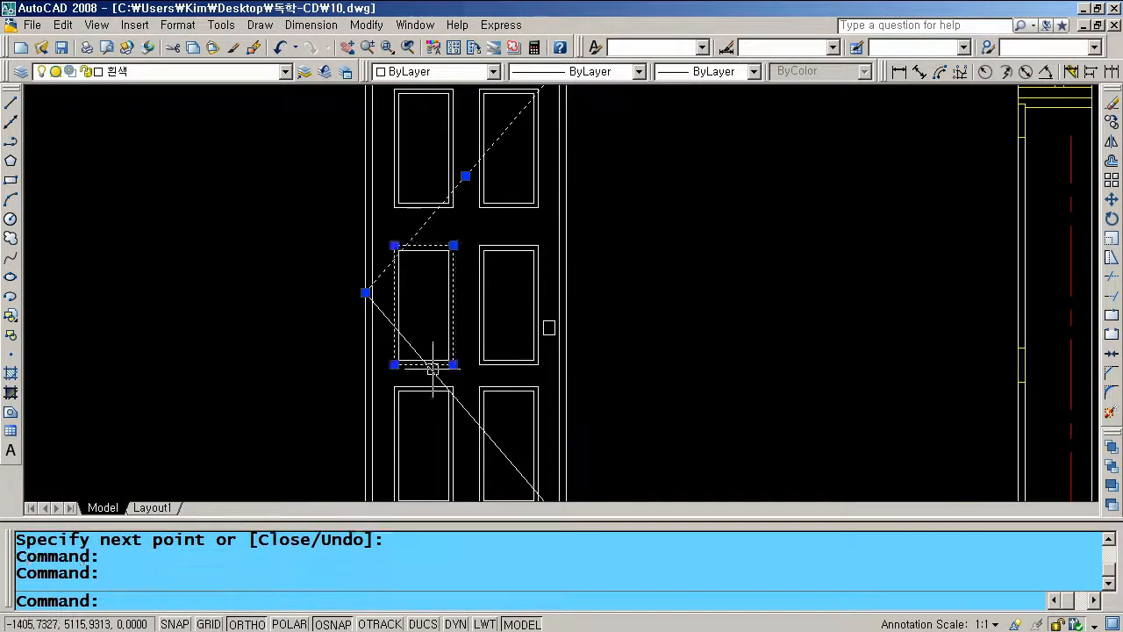
pyautogui.press('Escape')
pyautogui.press('Escape')
pyautogui.click(428, 222)
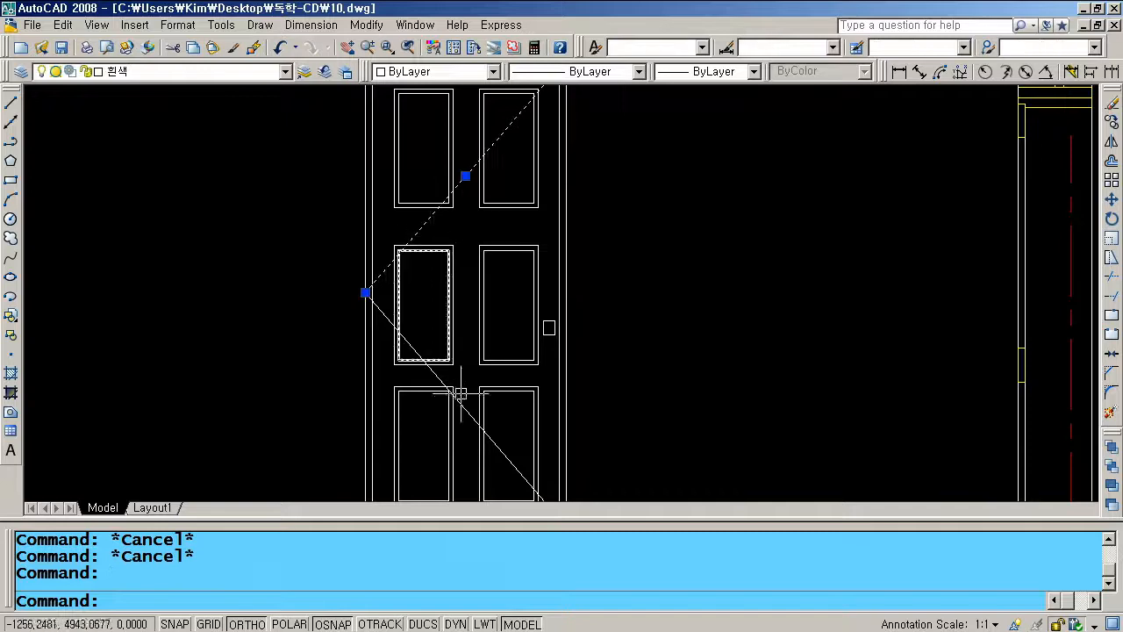
pyautogui.click(466, 410)
pyautogui.click(272, 72)
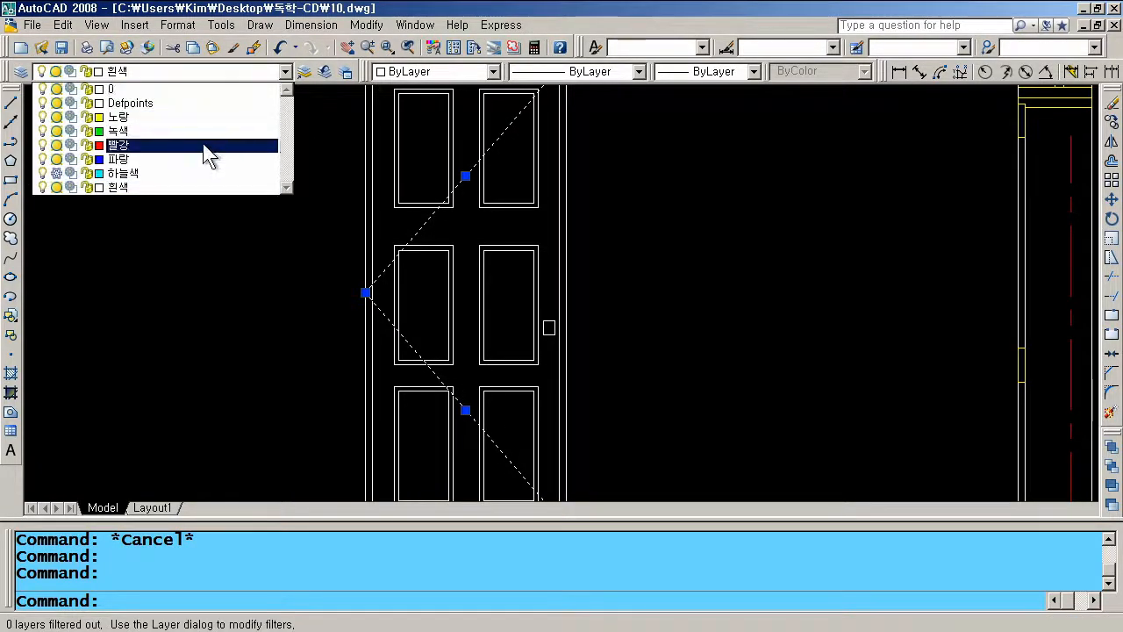
pyautogui.click(208, 155)
pyautogui.press('Escape')
pyautogui.press('Escape')
pyautogui.press('Escape')
pyautogui.scroll(-4, 514, 211)
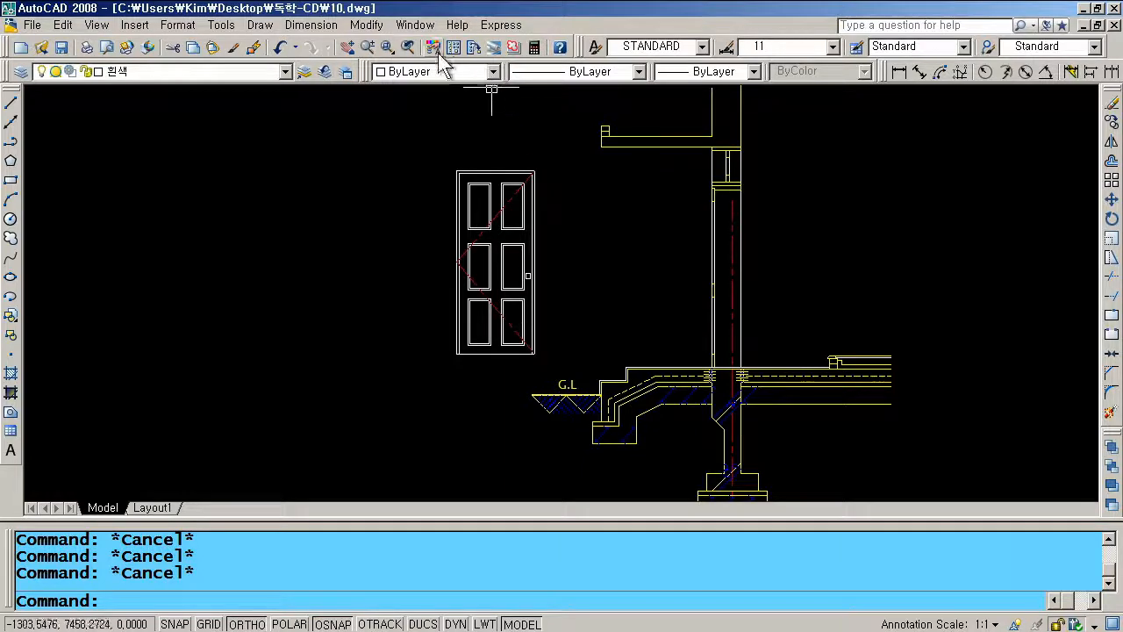
pyautogui.click(348, 46)
pyautogui.moveTo(514, 138); pyautogui.dragTo(512, 238)
pyautogui.scroll(5, 512, 238)
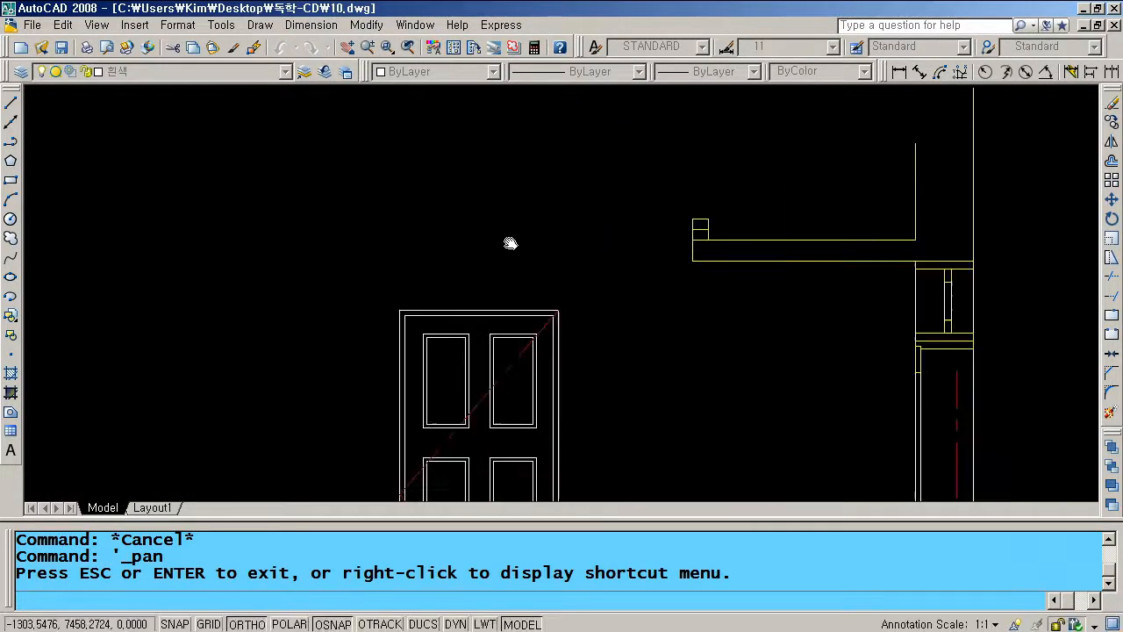
pyautogui.press('Escape')
pyautogui.press('Escape')
pyautogui.write('l')
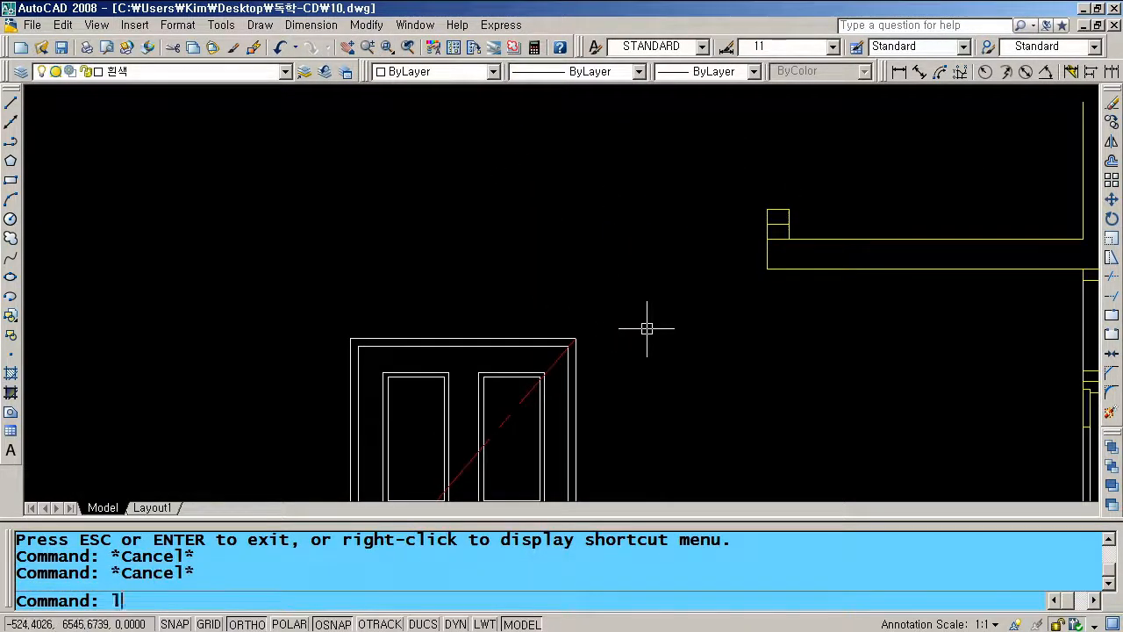
pyautogui.press('Return')
pyautogui.press('Escape')
pyautogui.press('Escape')
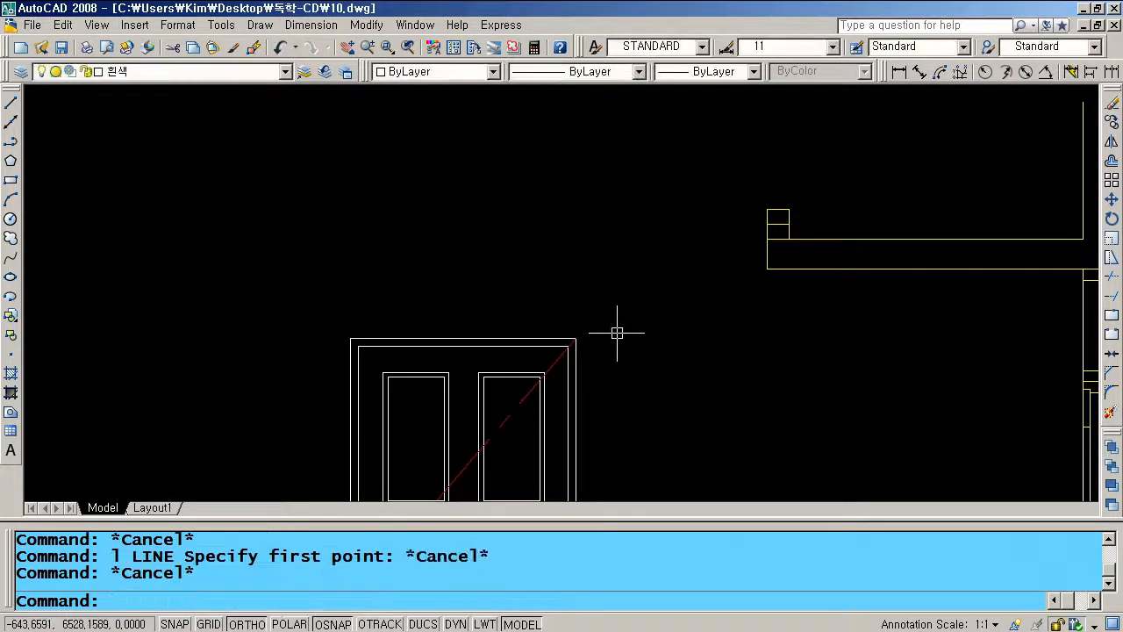
# Explode the outer door frame rectangle into separate lines
pyautogui.press('Return')
pyautogui.click(518, 337)
pyautogui.press('Return')
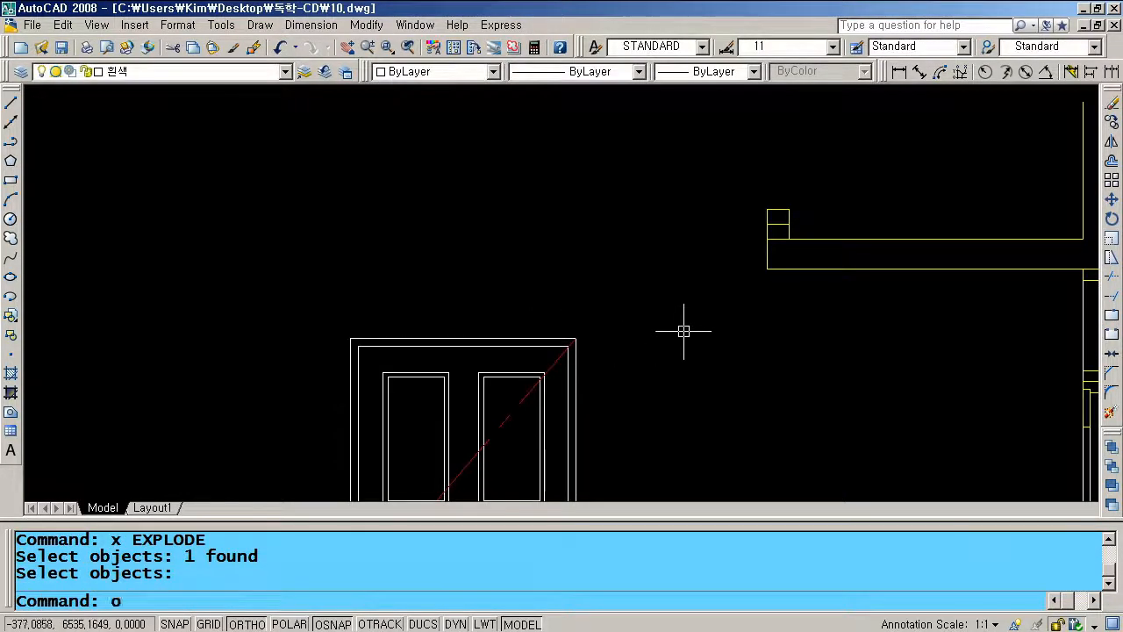
# Offset the top line of the outer door frame 450 upward
pyautogui.press('Return')
pyautogui.write('45')
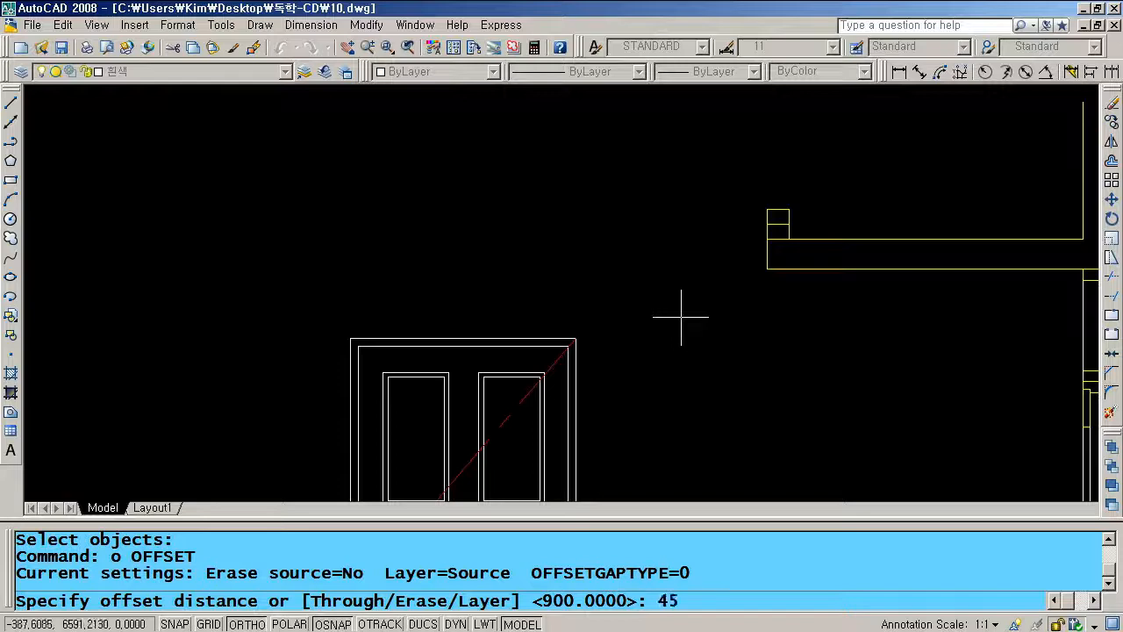
pyautogui.write('0')
pyautogui.press('Return')
pyautogui.click(544, 338)
pyautogui.click(546, 266)
pyautogui.press('Return')
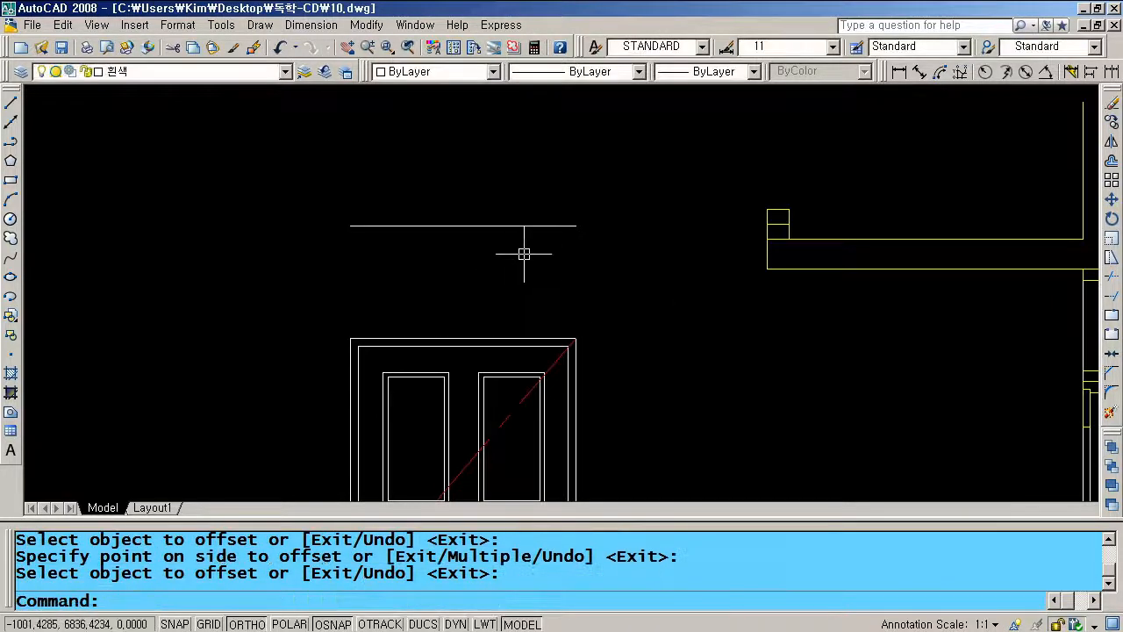
# Draw a transom rectangle from the door frame's top corner to the opposite end of the line offset above it
pyautogui.write('rec')
pyautogui.press('Return')
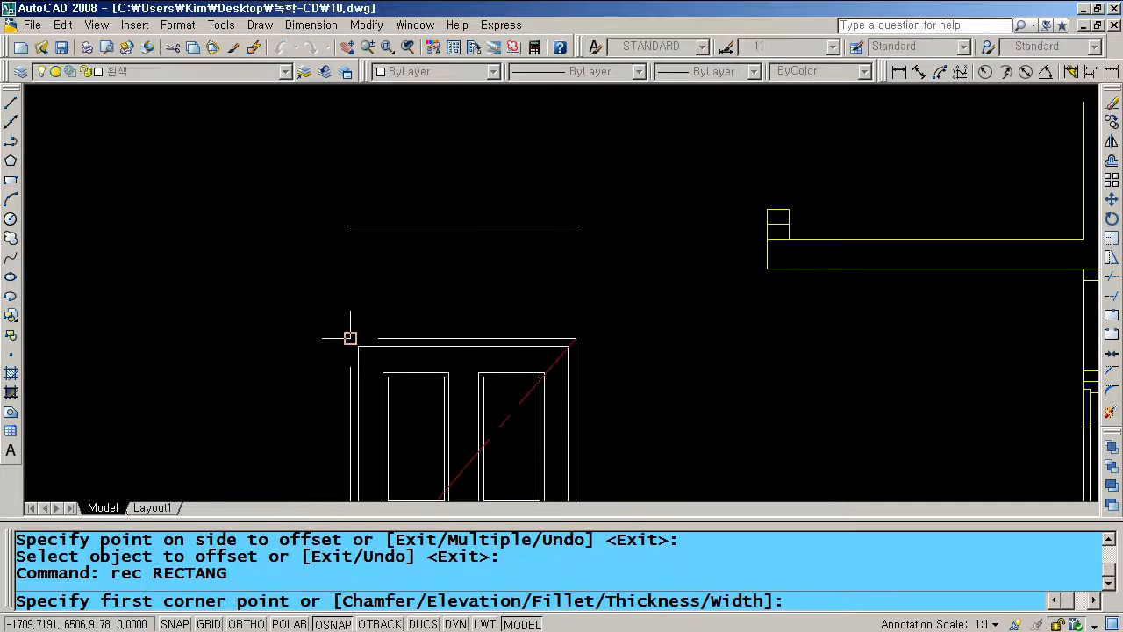
pyautogui.click(351, 339)
pyautogui.click(577, 225)
# Offset the transom rectangle above the door 30 inward
pyautogui.write('o')
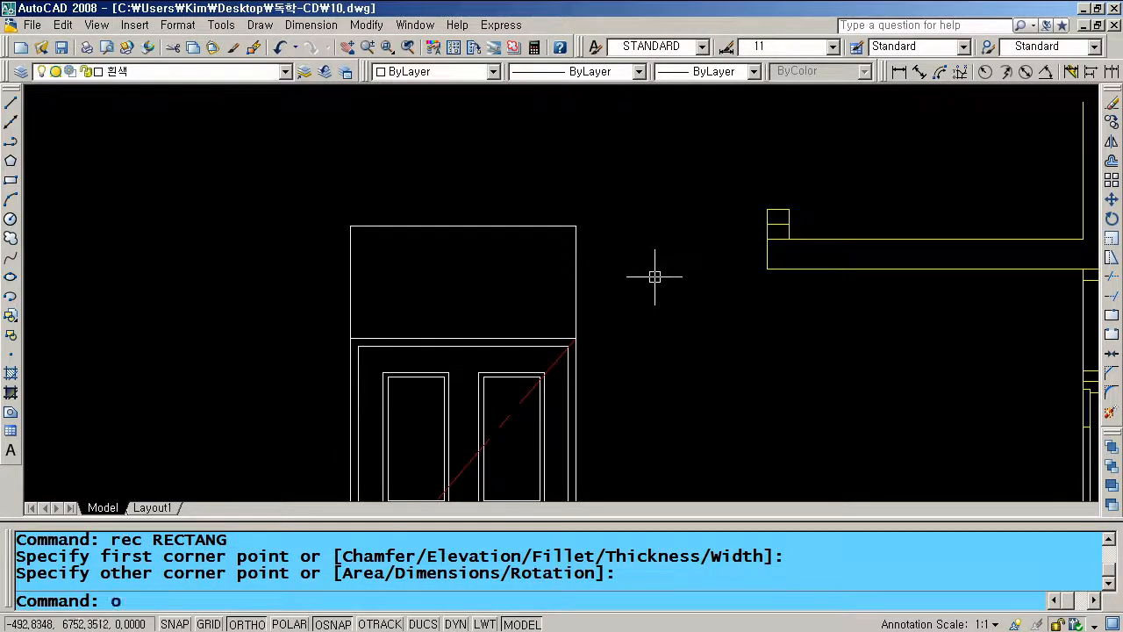
pyautogui.press('Return')
pyautogui.write('3')
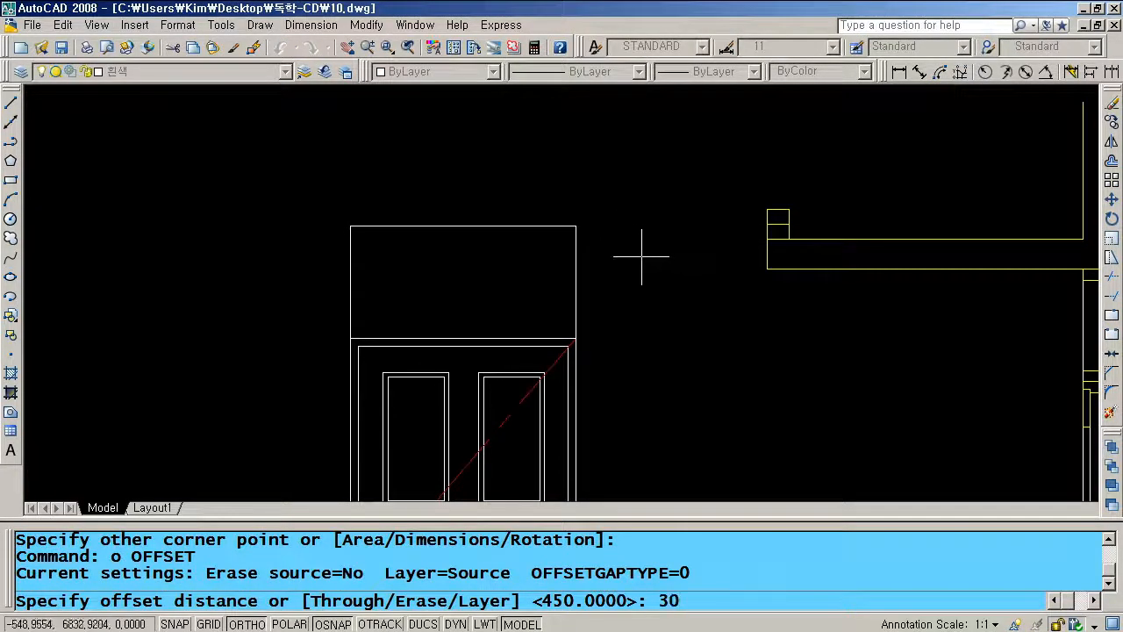
pyautogui.write('0')
pyautogui.press('Return')
pyautogui.click(533, 227)
pyautogui.click(553, 272)
pyautogui.press('Return')
# Offset the inner transom rectangle another 60 inward to form the sash
pyautogui.press('Return')
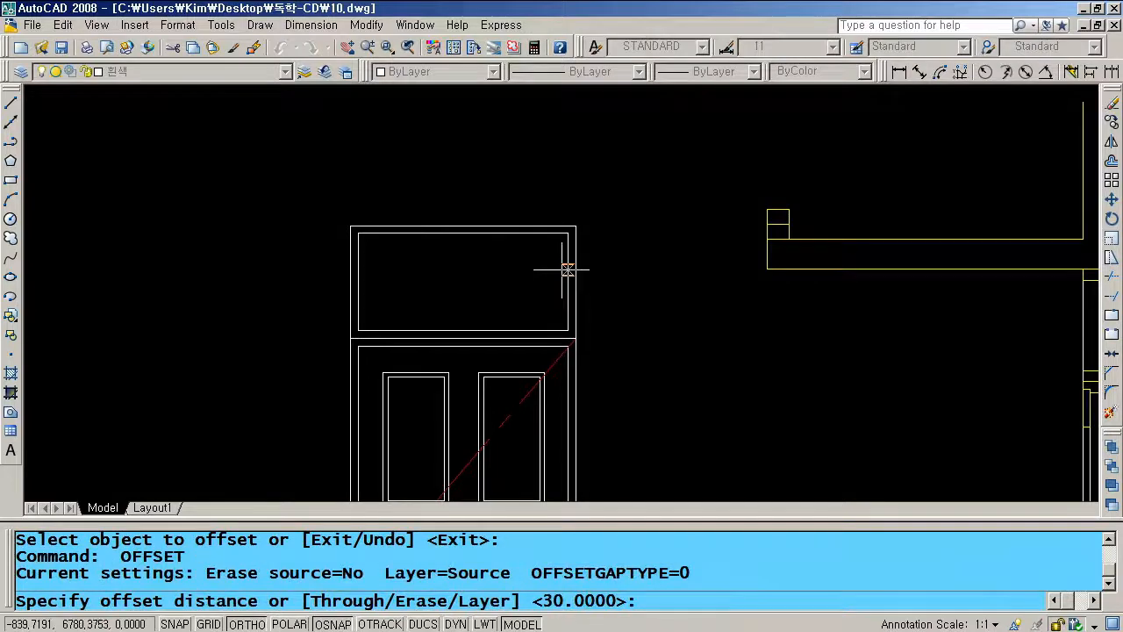
pyautogui.write('60')
pyautogui.press('Return')
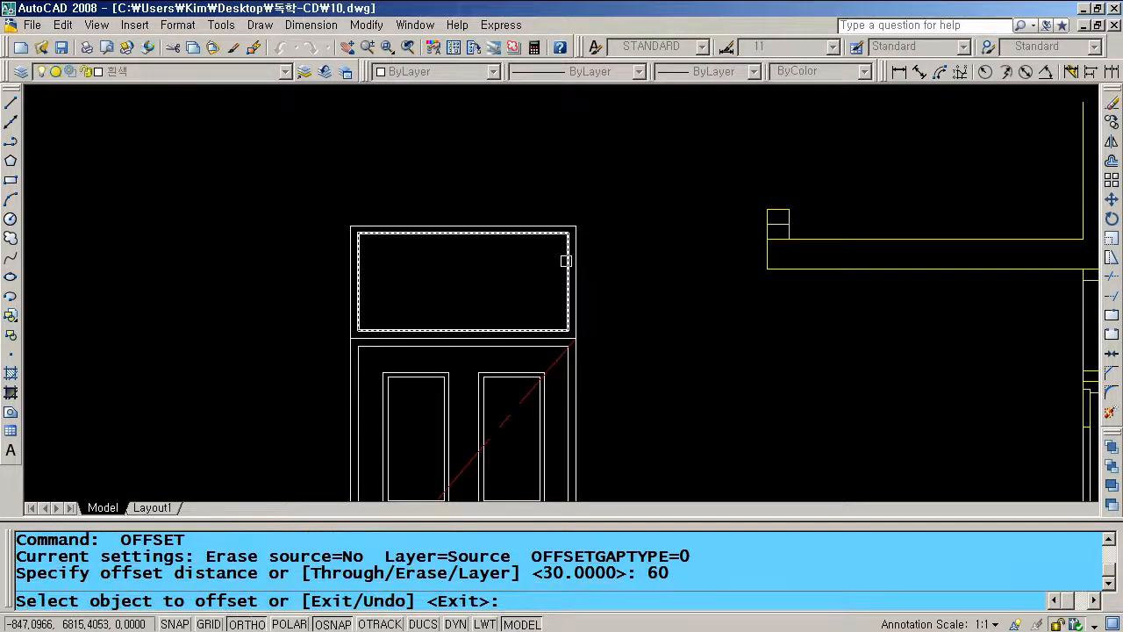
pyautogui.click(567, 260)
pyautogui.click(546, 270)
pyautogui.press('Return')
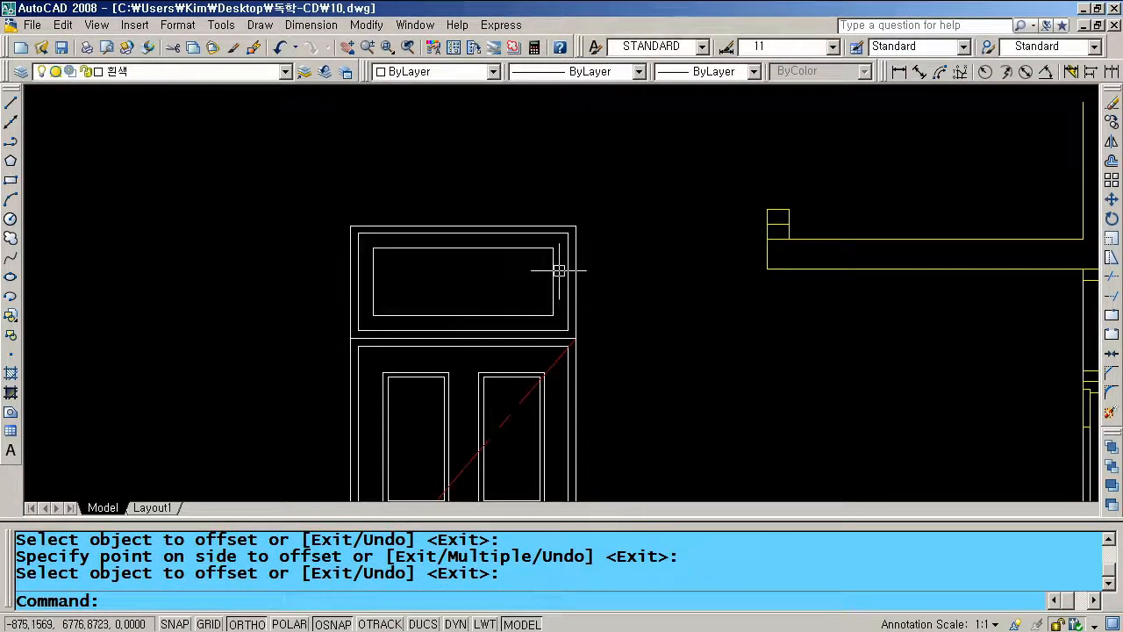
# Offset the innermost transom rectangle 20 inward to add the inner sash border
pyautogui.press('Return')
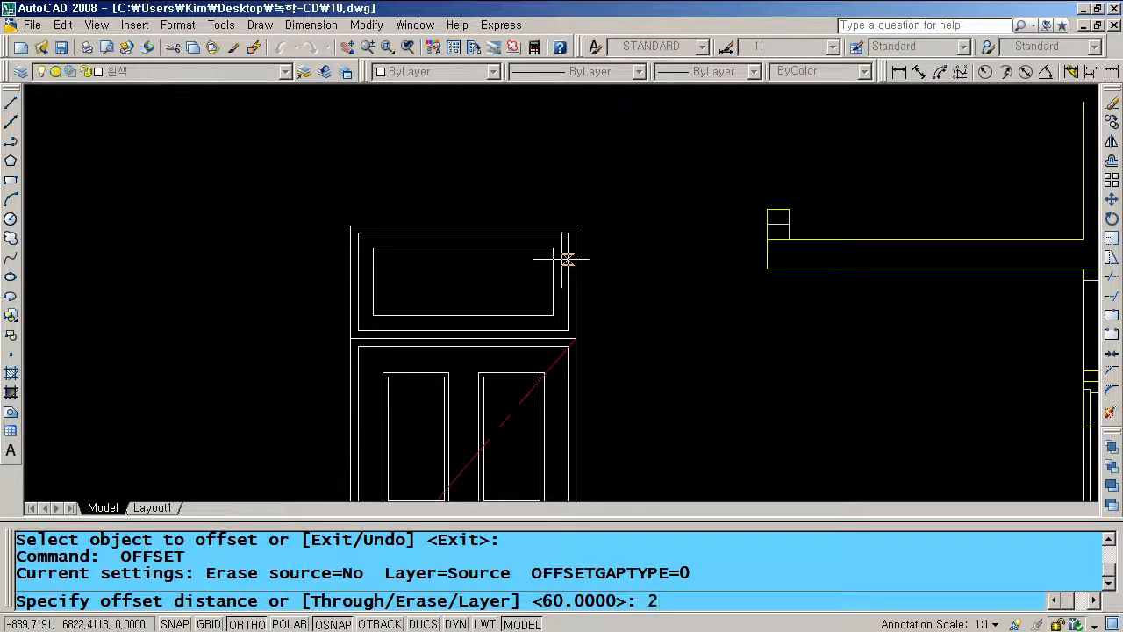
pyautogui.write('20')
pyautogui.press('Return')
pyautogui.click(551, 249)
pyautogui.click(544, 263)
pyautogui.press('Return')
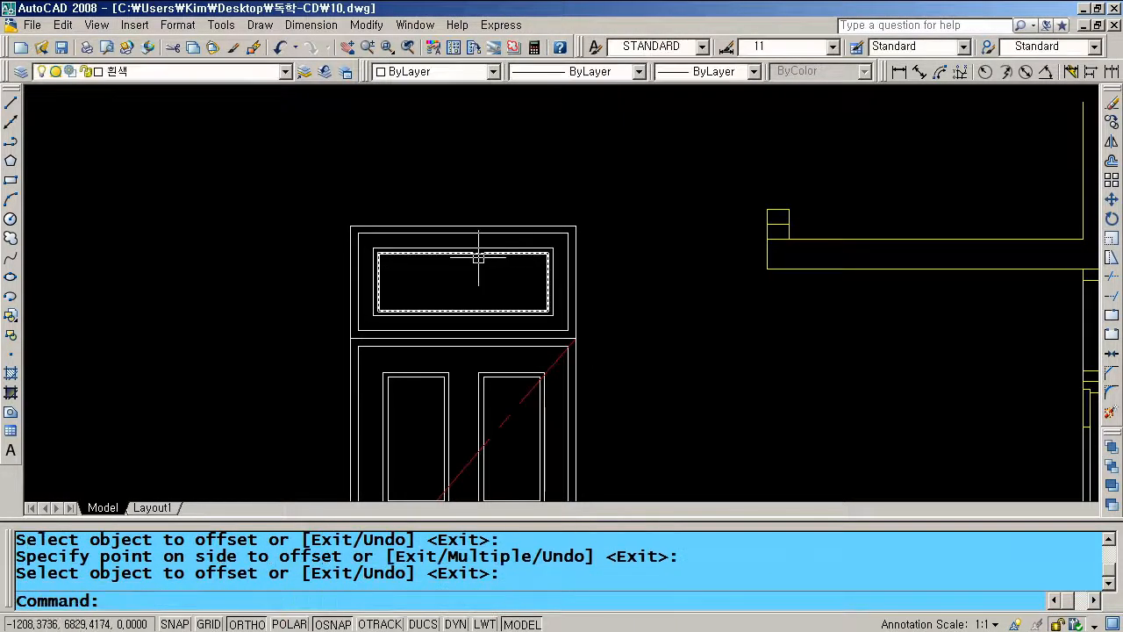
# Draw a diagonal glass reflection line at a free angle inside the innermost transom rectangle, with Ortho off
pyautogui.scroll(3, 456, 269)
pyautogui.scroll(2, 474, 283)
pyautogui.write('l')
pyautogui.press('Return')
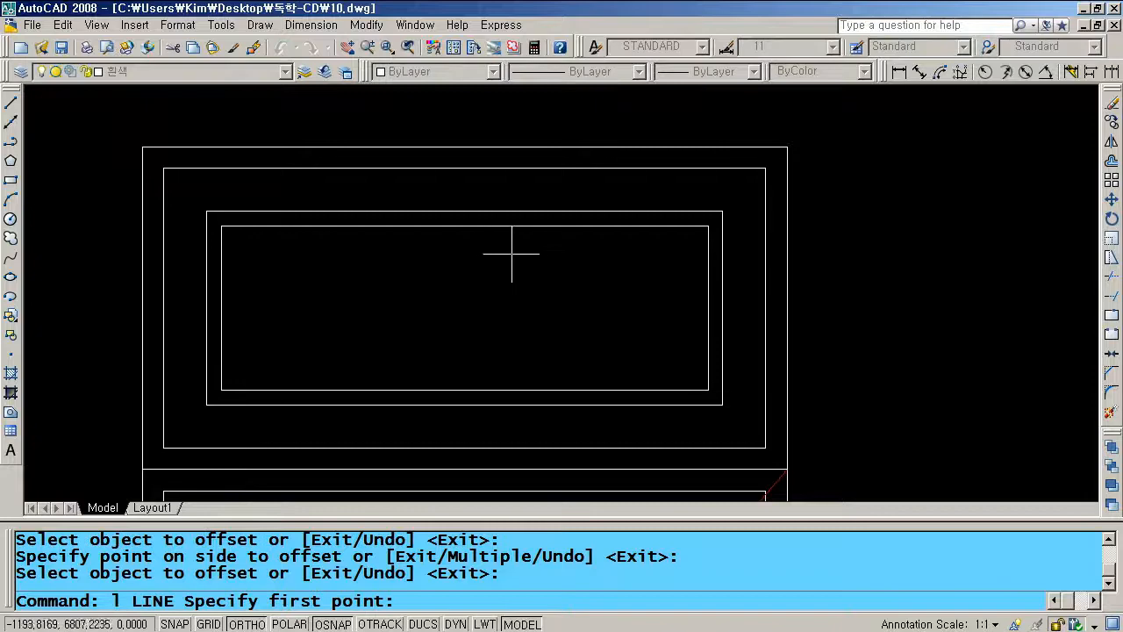
pyautogui.click(539, 242)
pyautogui.press('F8')
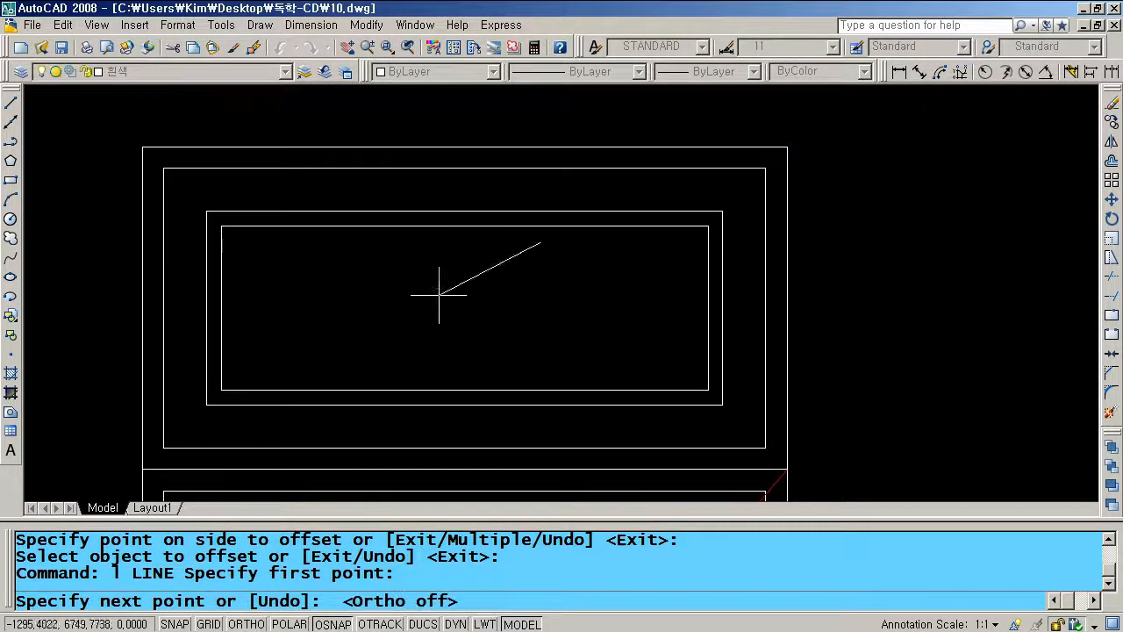
pyautogui.click(403, 338)
pyautogui.press('Return')
# Copy the diagonal glass line twice, placing both copies parallel and slightly below it within the transom pane
pyautogui.write('cc')
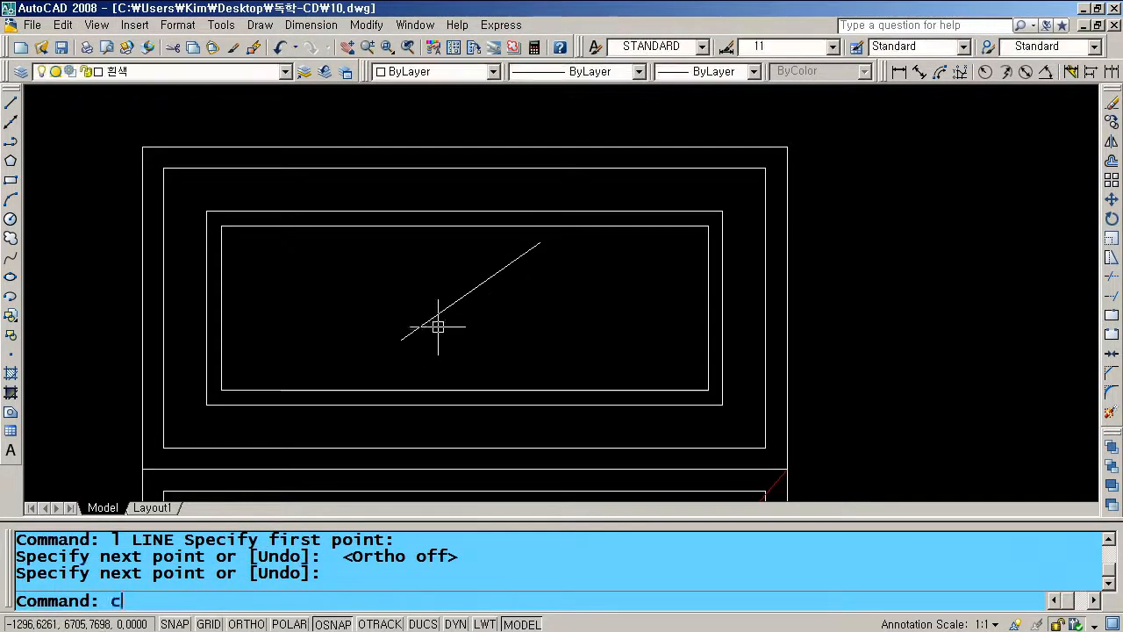
pyautogui.press('Return')
pyautogui.click(439, 311)
pyautogui.press('Return')
pyautogui.click(510, 314)
pyautogui.click(499, 331)
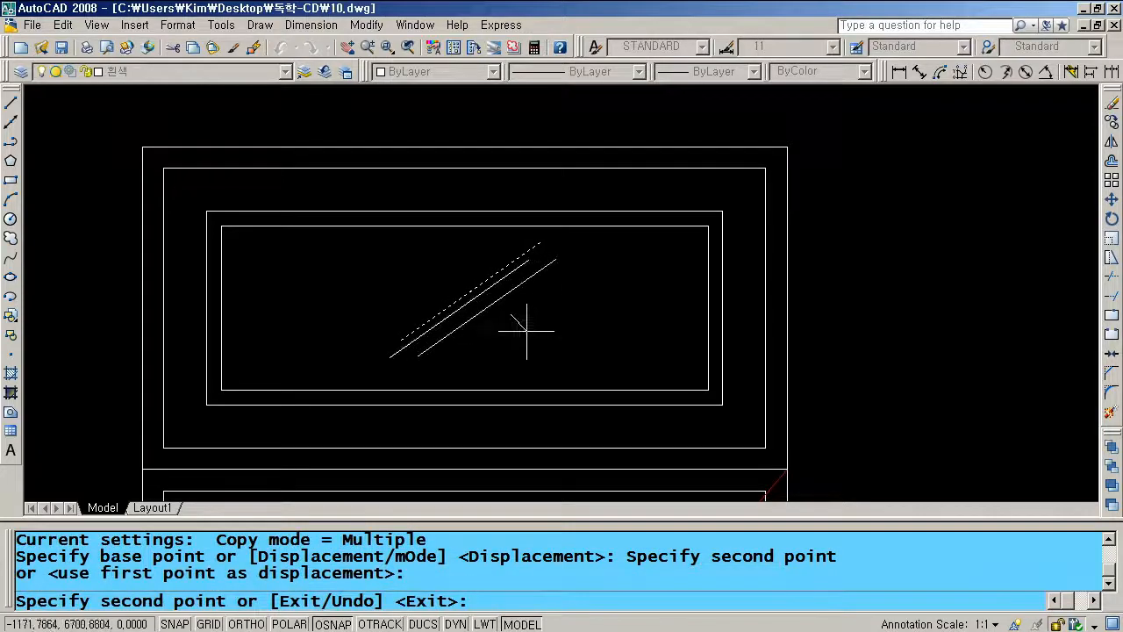
pyautogui.click(529, 327)
pyautogui.press('Return')
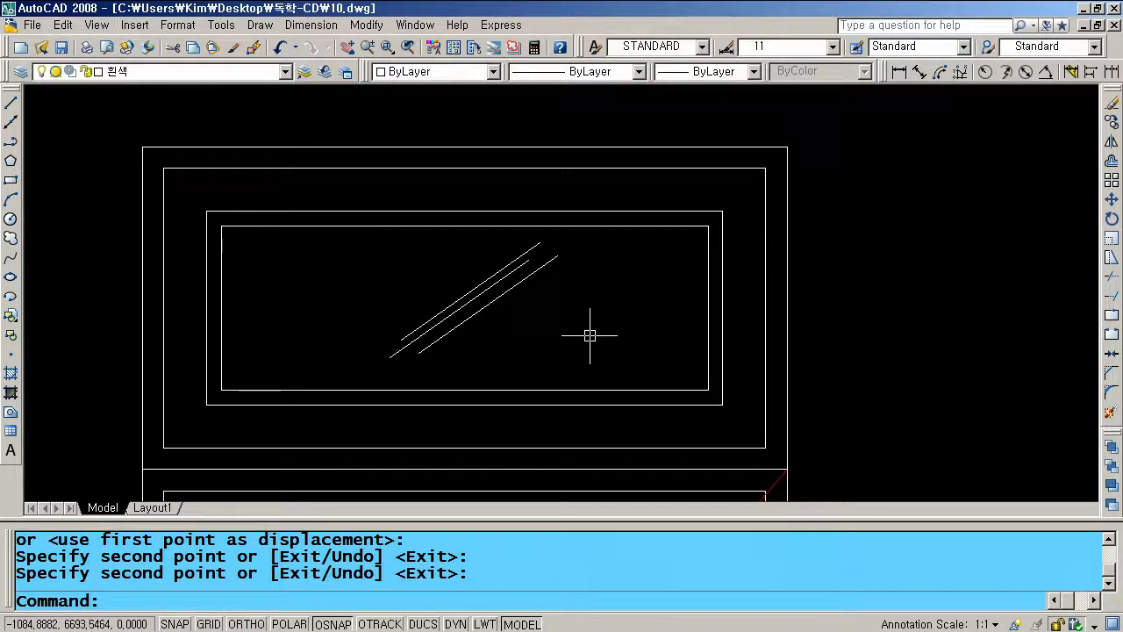
pyautogui.write('z')
pyautogui.press('Return')
pyautogui.write('e')
pyautogui.press('Return')
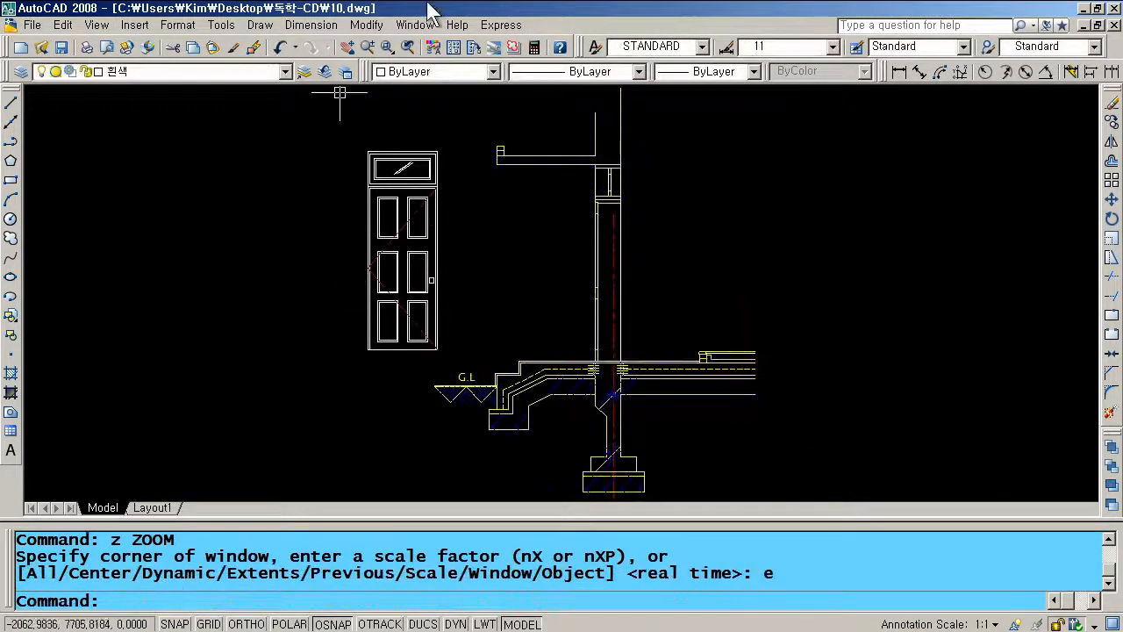